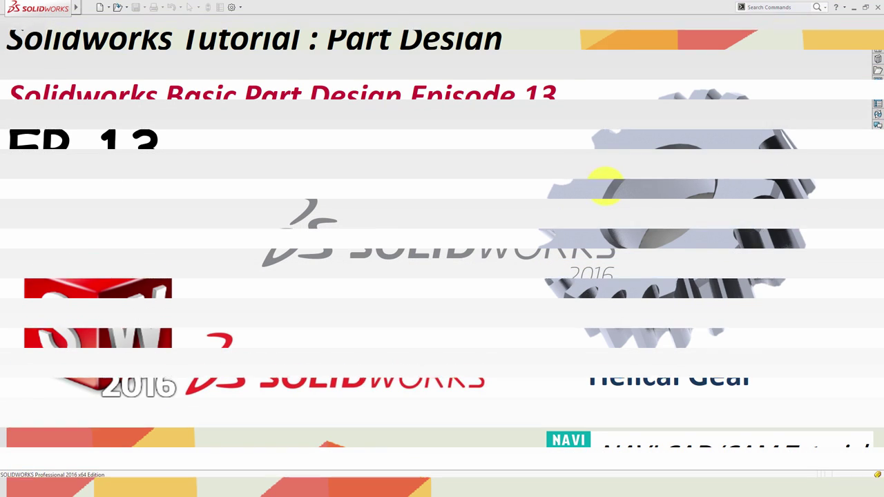
# Create a new blank Part document from the New SOLIDWORKS Document dialog
pyautogui.click(102, 9)
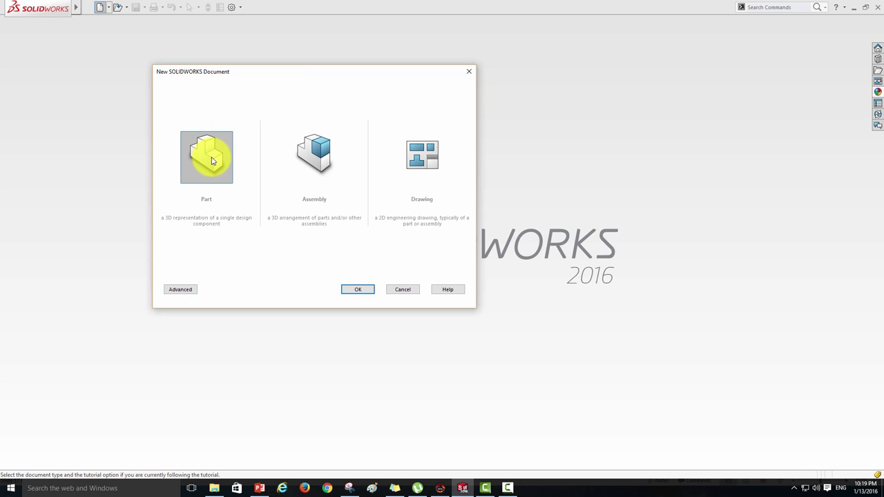
pyautogui.click(359, 290)
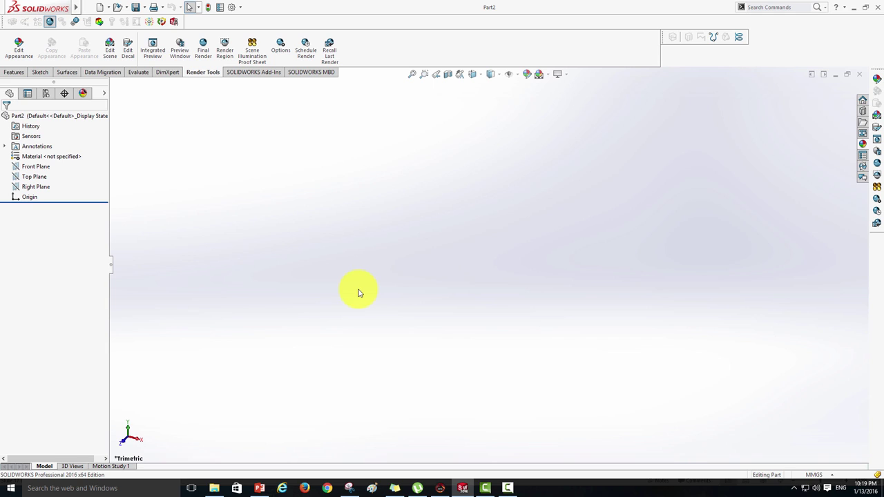
# Start a new sketch on the Top Plane
pyautogui.click(40, 73)
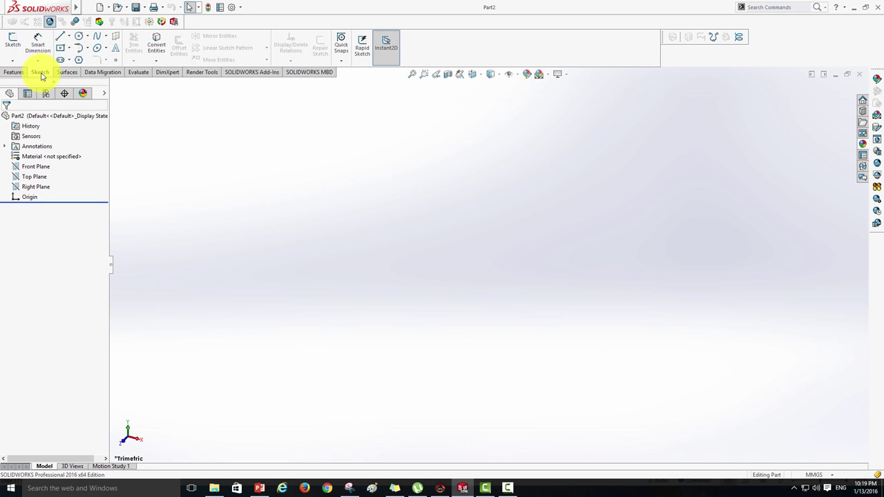
pyautogui.click(12, 44)
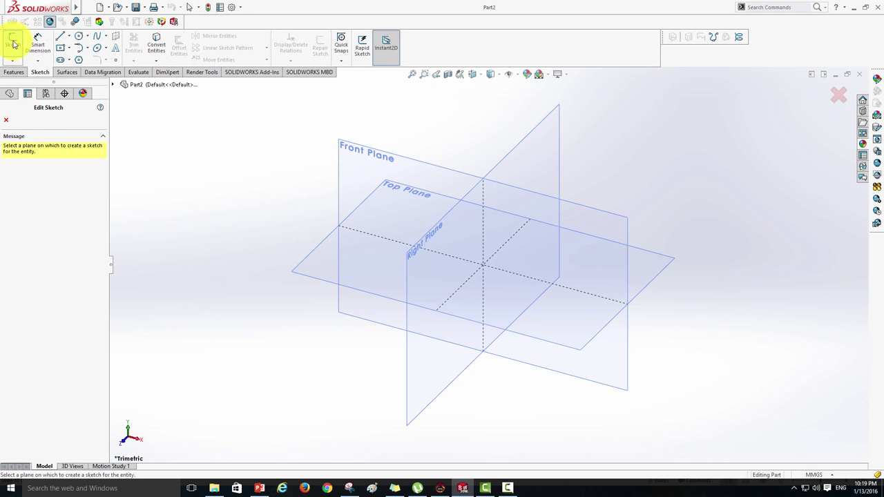
pyautogui.click(294, 279)
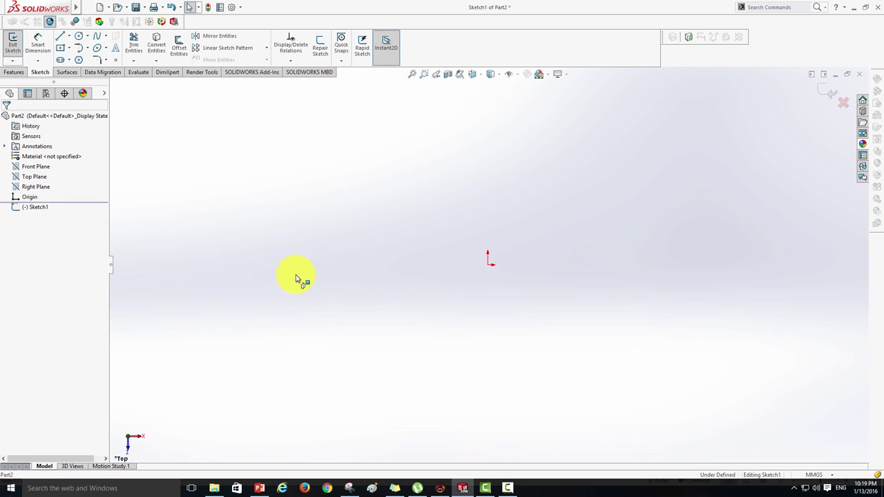
# Draw two concentric circles at the origin, radii about 54.13 and 87.82 mm
pyautogui.click(79, 38)
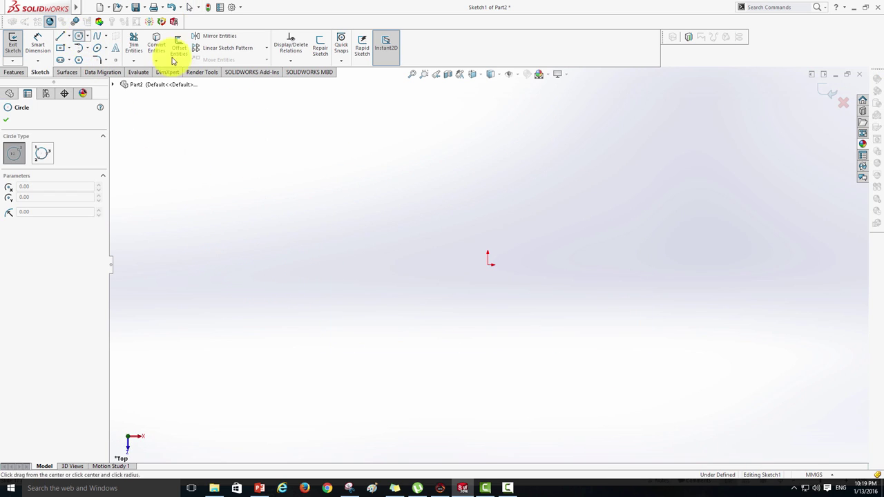
pyautogui.click(488, 265)
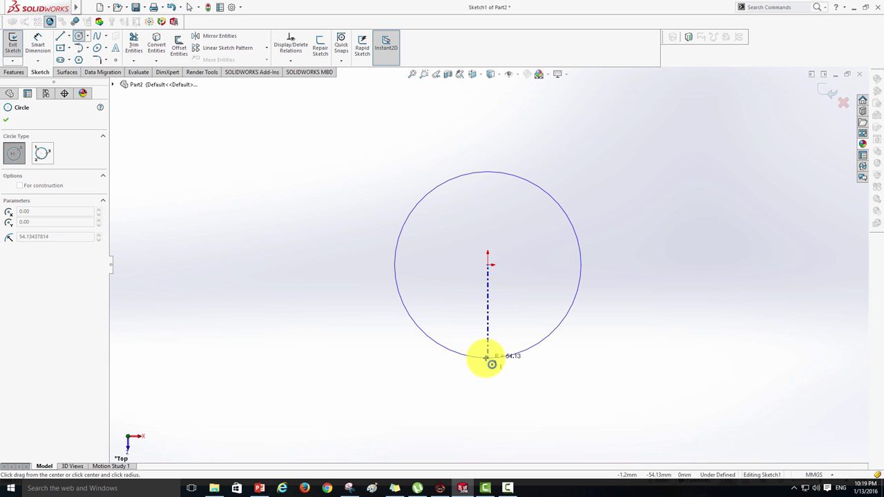
pyautogui.click(487, 358)
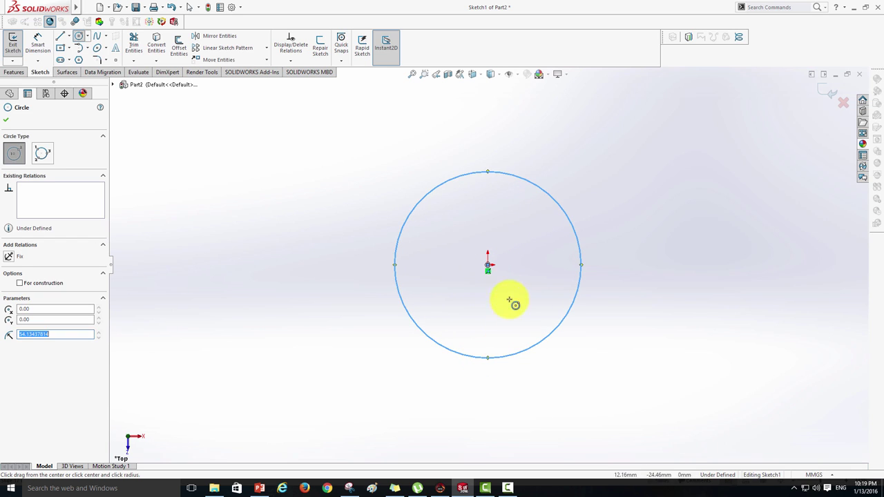
pyautogui.click(488, 266)
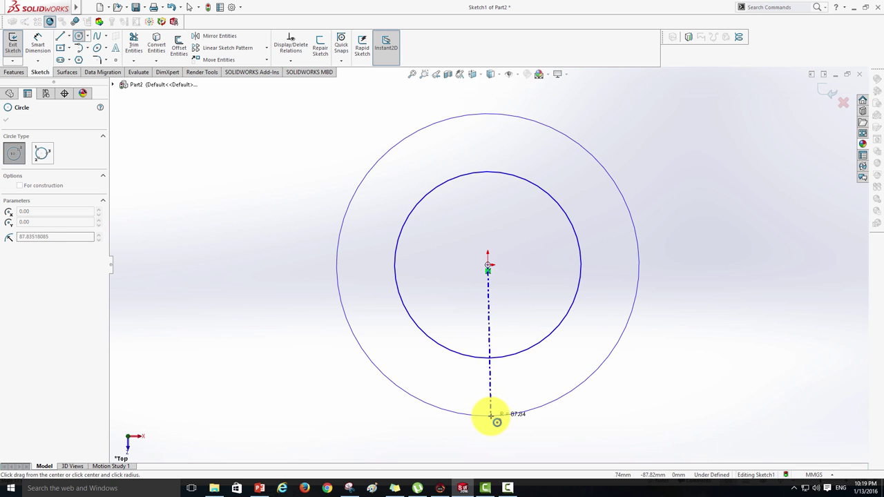
pyautogui.click(489, 416)
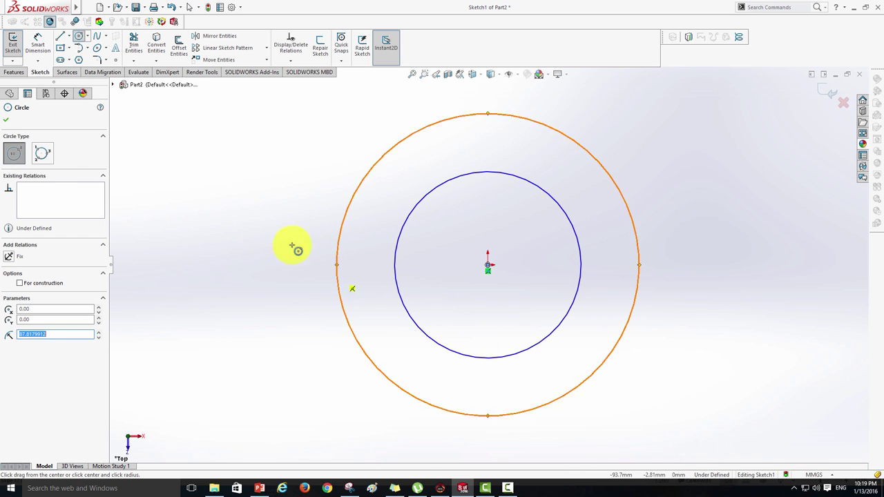
pyautogui.rightClick(242, 218)
pyautogui.click(264, 221)
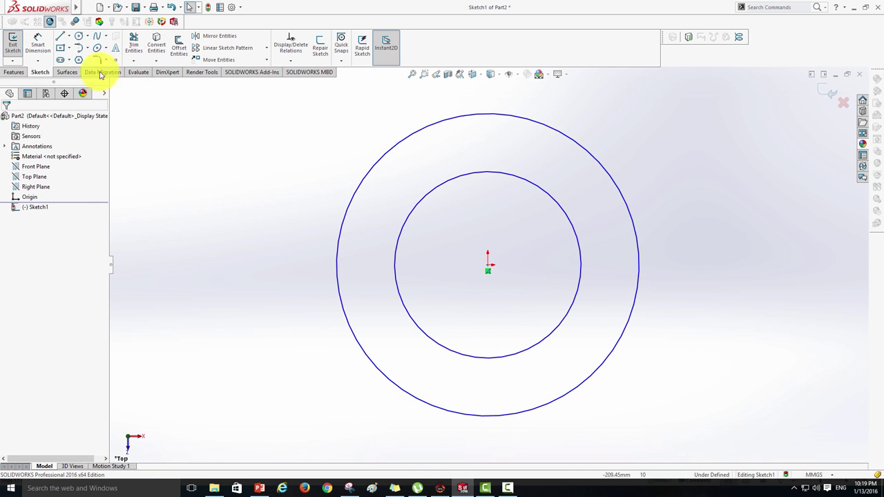
# Dimension the outer circle to a 46 mm diameter
pyautogui.click(38, 43)
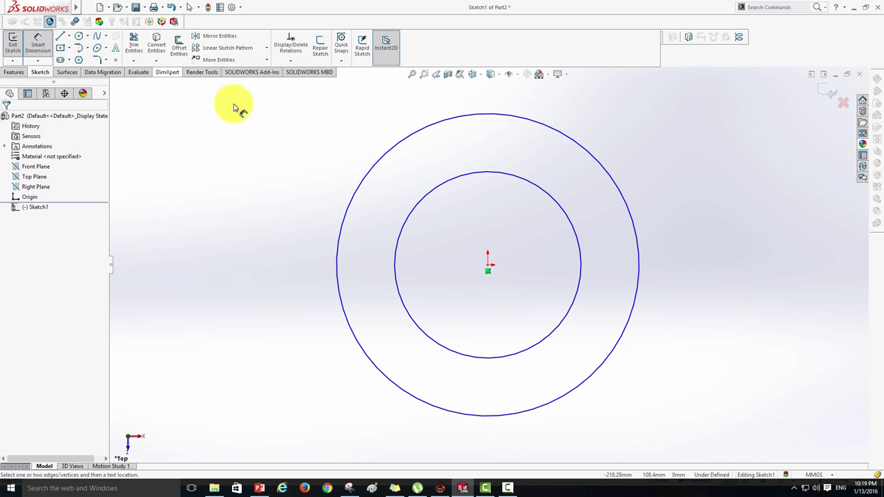
pyautogui.click(376, 166)
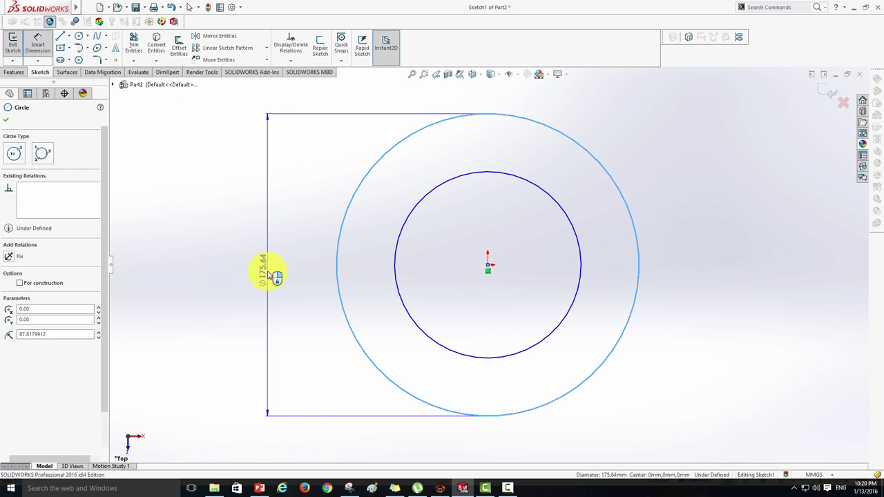
pyautogui.click(277, 274)
pyautogui.moveTo(277, 259); pyautogui.dragTo(211, 226)
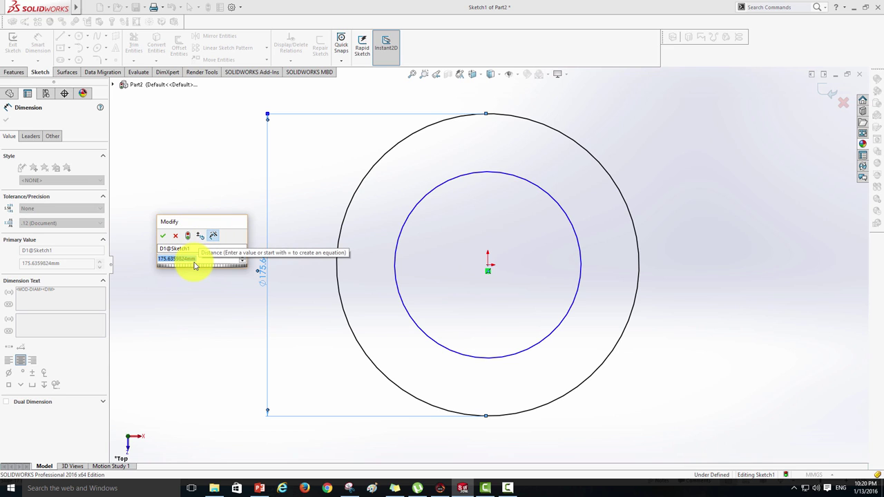
pyautogui.write('46')
pyautogui.press('Return')
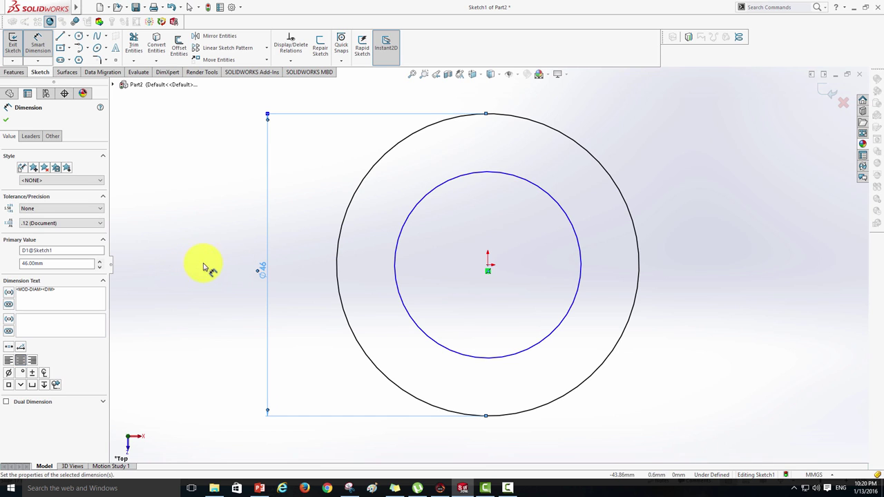
pyautogui.click(5, 119)
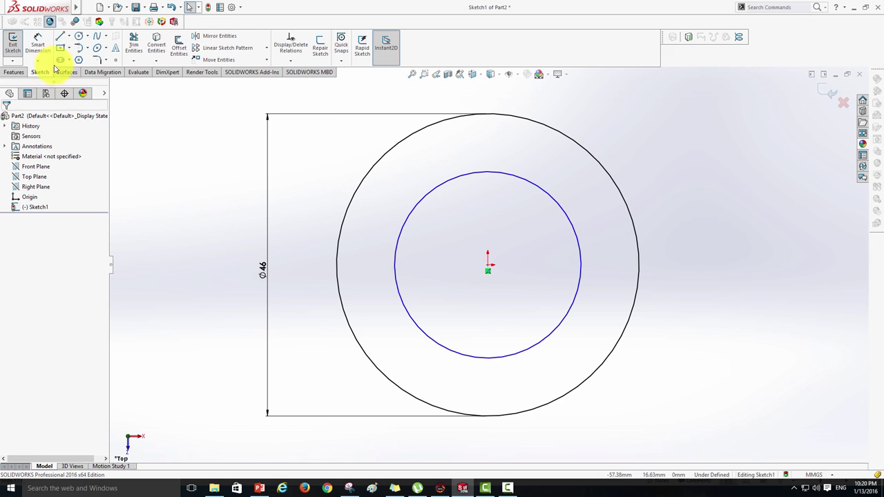
# Dimension the inner circle to a 20 mm diameter
pyautogui.click(37, 45)
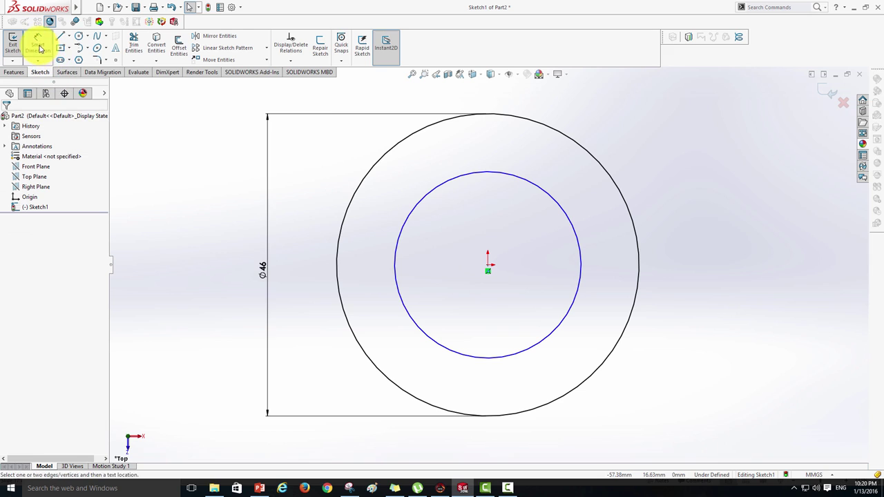
pyautogui.click(424, 201)
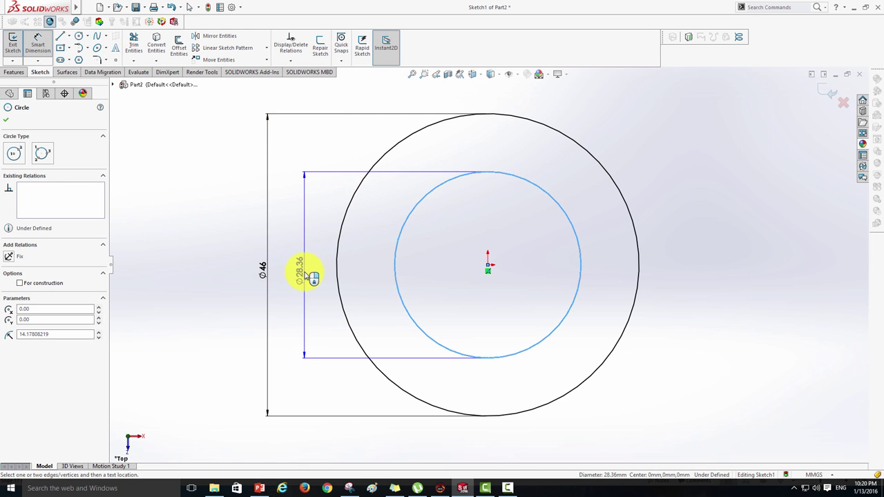
pyautogui.click(306, 275)
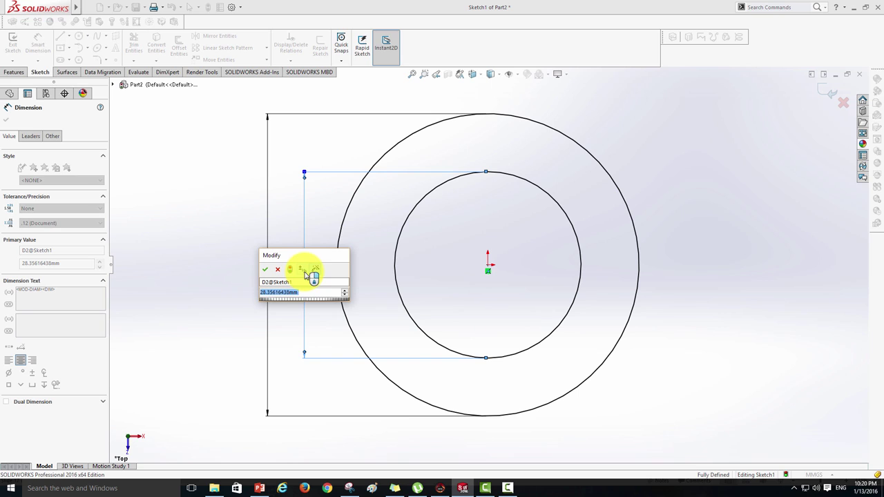
pyautogui.moveTo(307, 261); pyautogui.dragTo(208, 235)
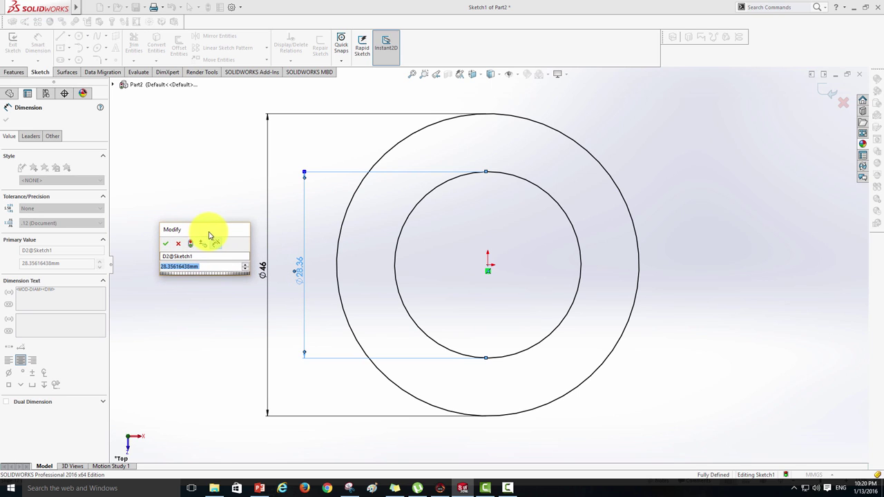
pyautogui.write('20')
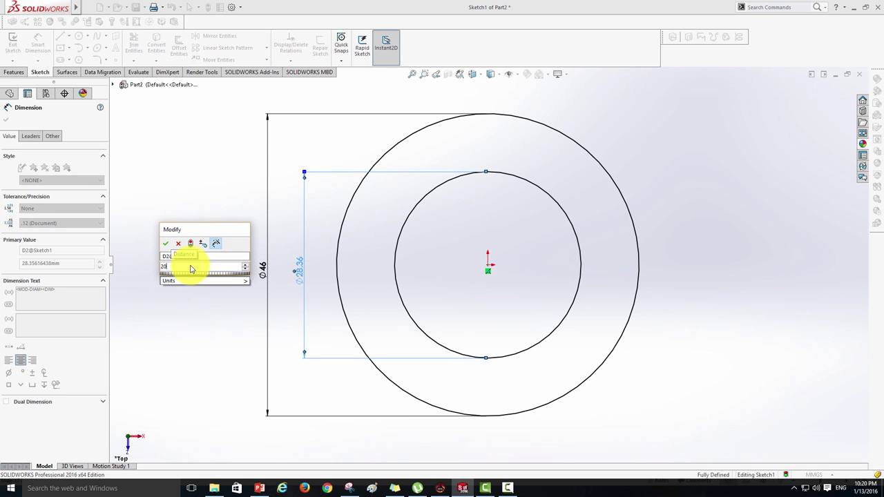
pyautogui.press('Return')
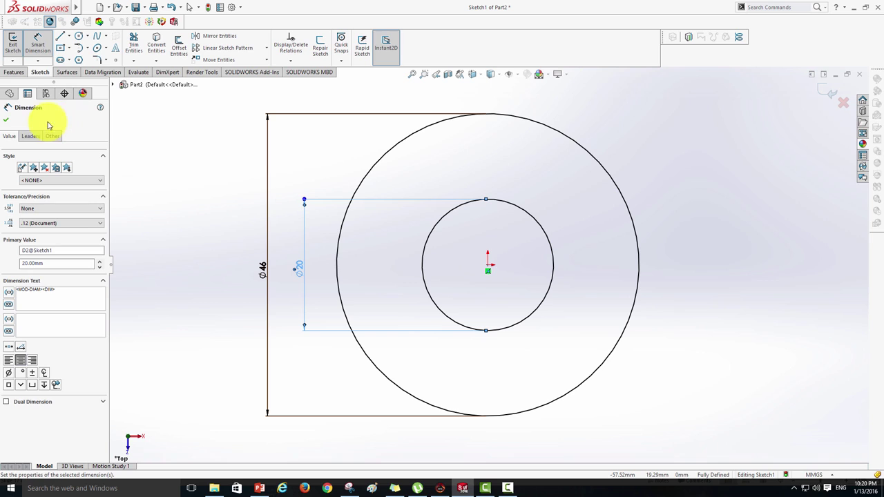
pyautogui.click(6, 121)
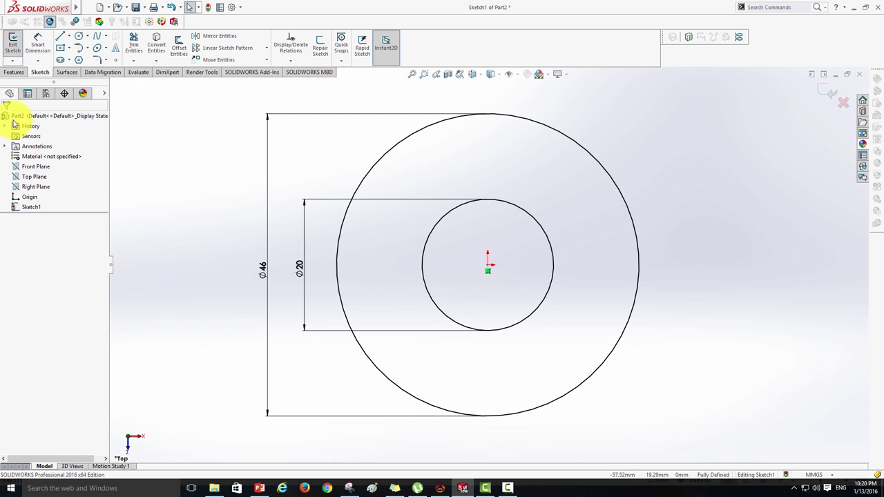
# Exit the sketch and select Sketch1 in an angled view
pyautogui.click(12, 47)
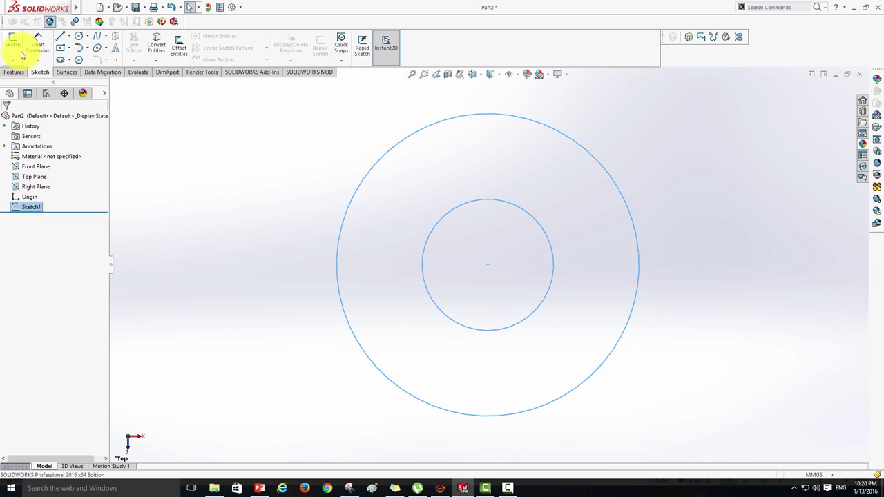
pyautogui.press('f')
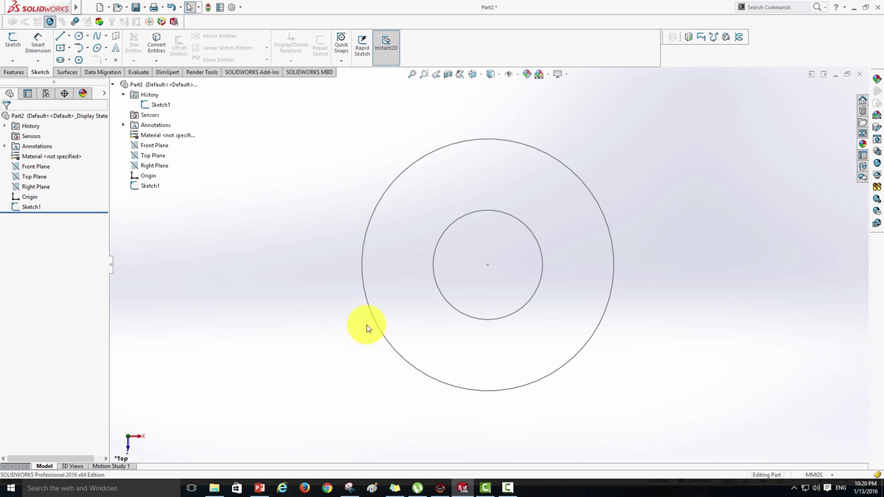
pyautogui.moveTo(367, 329)
pyautogui.mouseDown(button='middle')
pyautogui.moveTo(400, 225)
pyautogui.moveTo(365, 223)
pyautogui.mouseUp(button='middle')
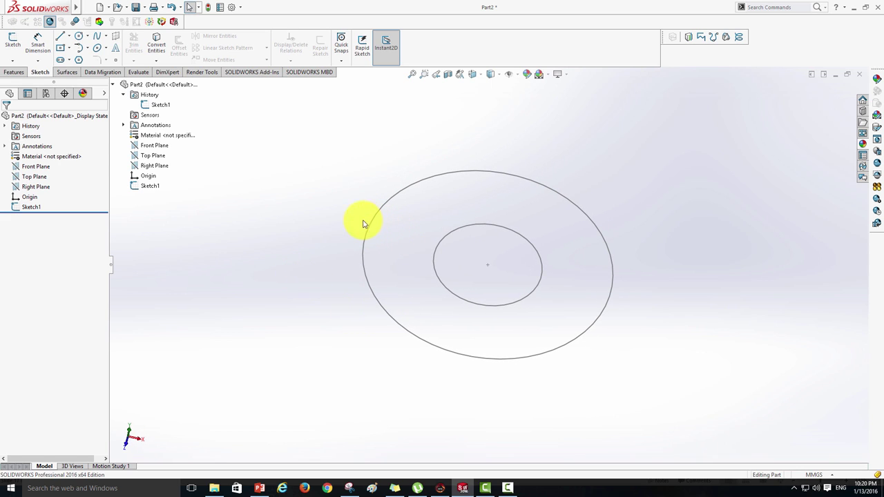
pyautogui.click(150, 186)
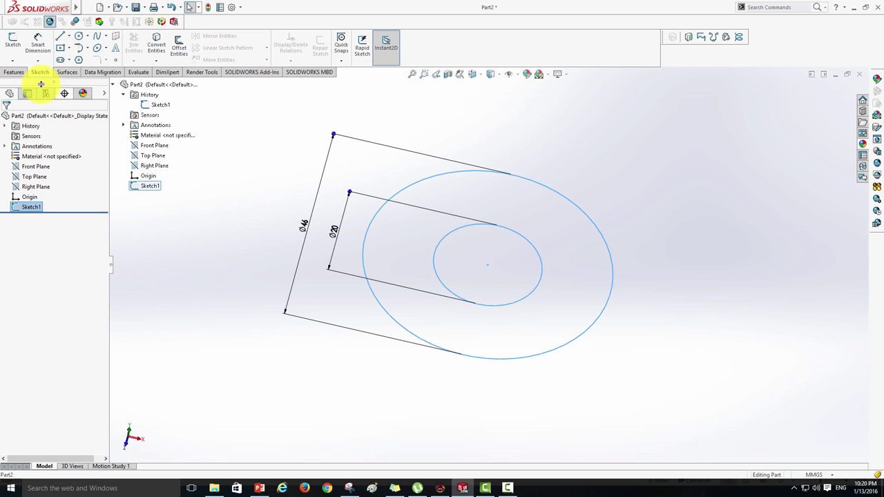
# Extrude Sketch1 as a Blind boss 12 mm deep into a solid ring
pyautogui.click(13, 73)
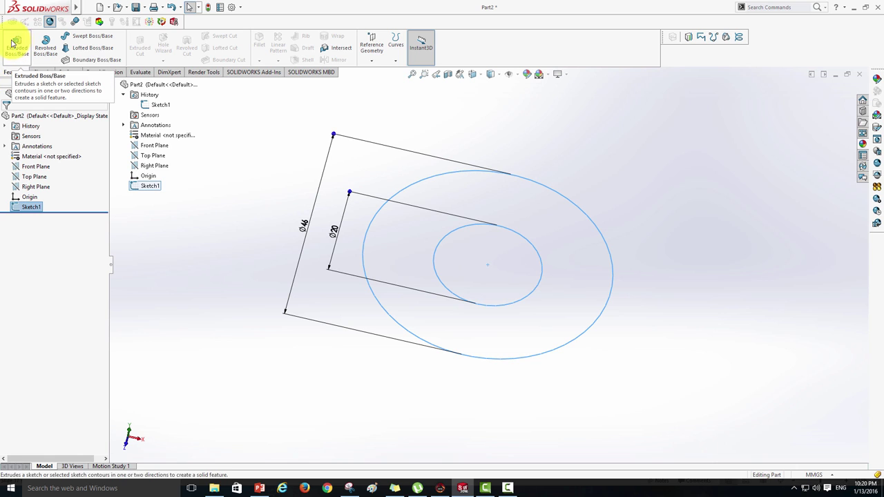
pyautogui.click(17, 45)
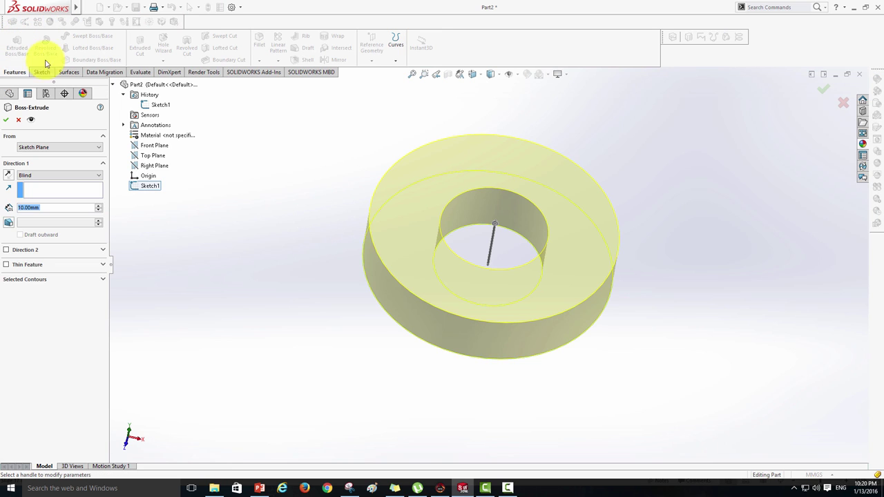
pyautogui.moveTo(359, 265)
pyautogui.mouseDown(button='middle')
pyautogui.moveTo(341, 217)
pyautogui.moveTo(353, 256)
pyautogui.moveTo(346, 244)
pyautogui.moveTo(357, 225)
pyautogui.moveTo(359, 253)
pyautogui.mouseUp(button='middle')
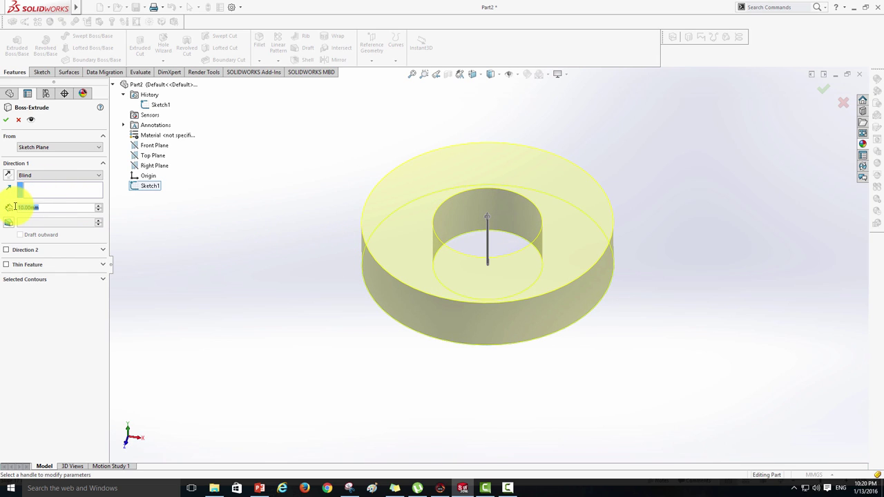
pyautogui.write('12')
pyautogui.press('Return')
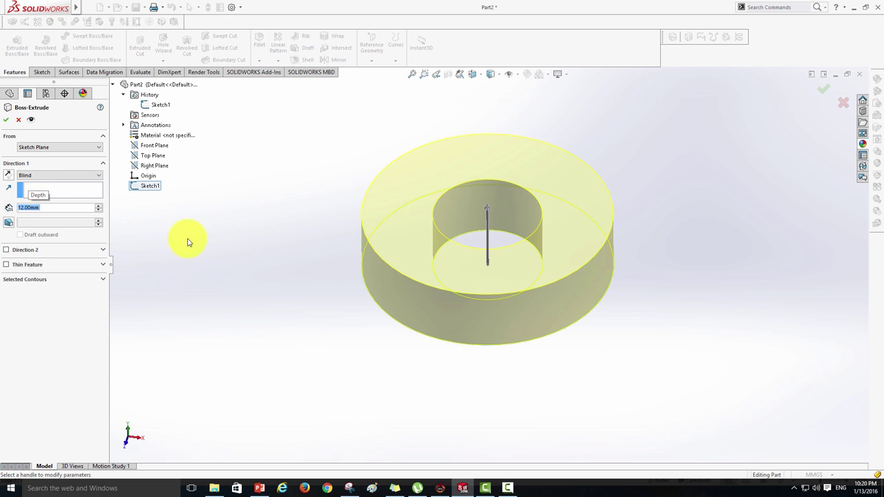
pyautogui.moveTo(187, 242)
pyautogui.mouseDown(button='middle')
pyautogui.moveTo(355, 248)
pyautogui.moveTo(304, 282)
pyautogui.moveTo(308, 296)
pyautogui.mouseUp(button='middle')
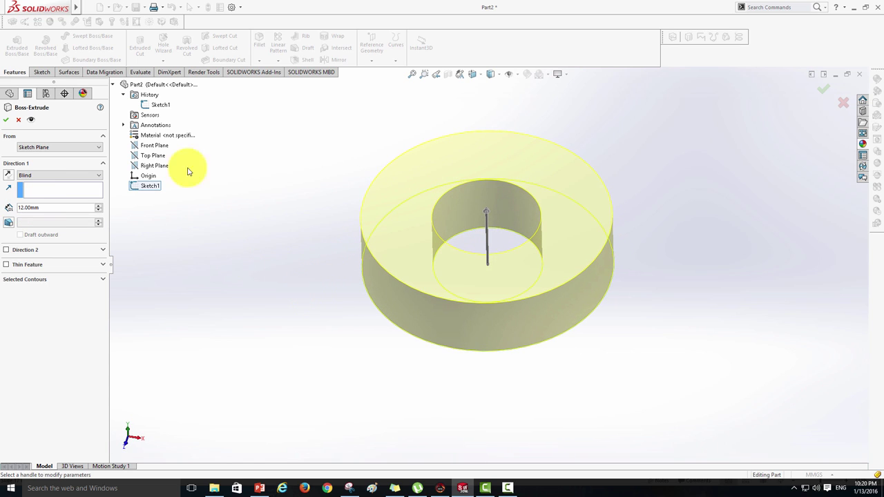
pyautogui.click(8, 122)
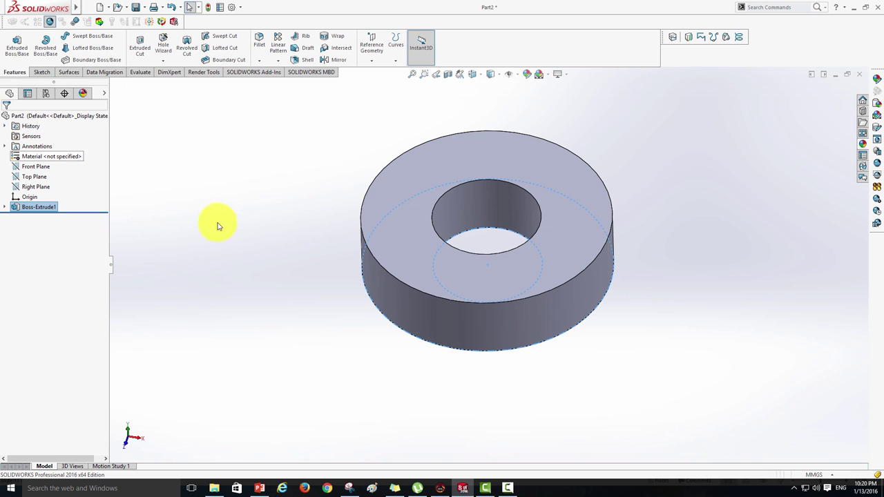
pyautogui.moveTo(306, 292)
pyautogui.mouseDown(button='middle')
pyautogui.moveTo(364, 274)
pyautogui.moveTo(349, 233)
pyautogui.moveTo(363, 355)
pyautogui.moveTo(331, 366)
pyautogui.moveTo(314, 331)
pyautogui.mouseUp(button='middle')
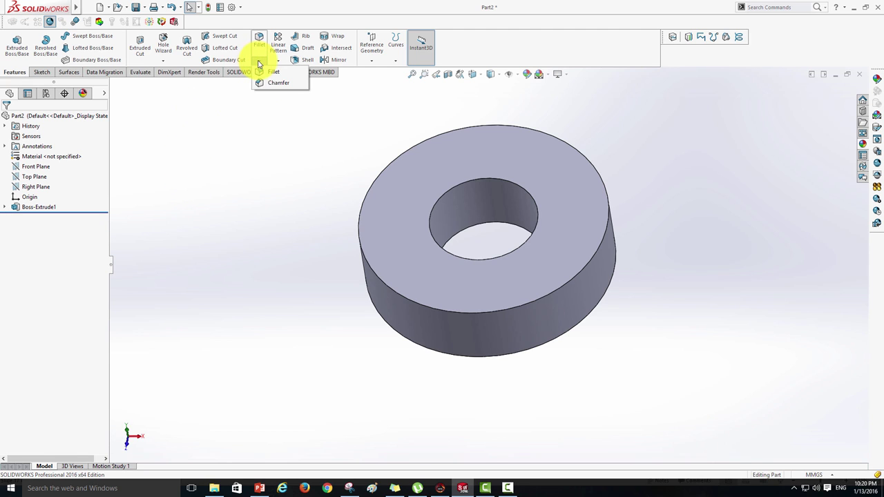
# Chamfer the ring's outer top edge at 1 mm by 45°
pyautogui.click(274, 85)
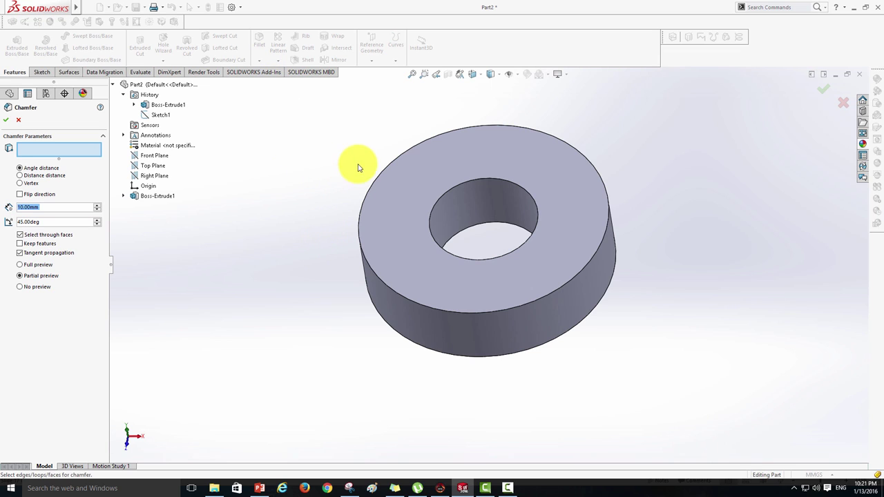
pyautogui.click(384, 174)
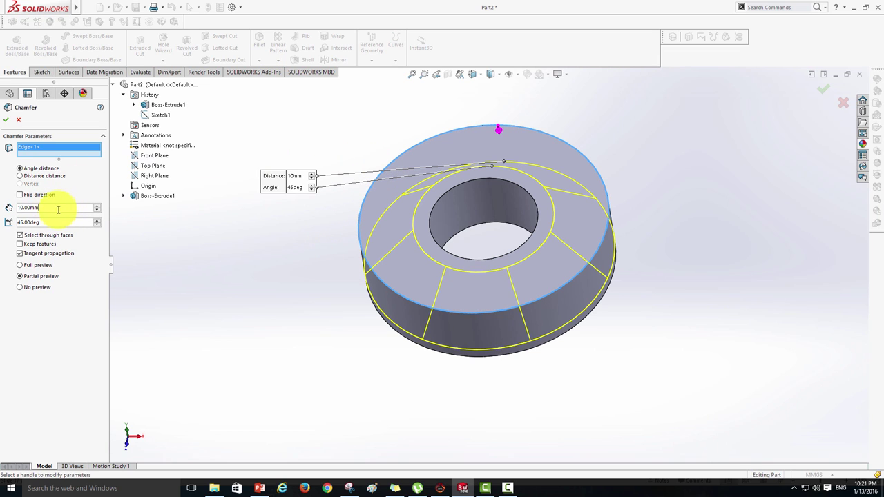
pyautogui.moveTo(58, 210); pyautogui.dragTo(16, 209)
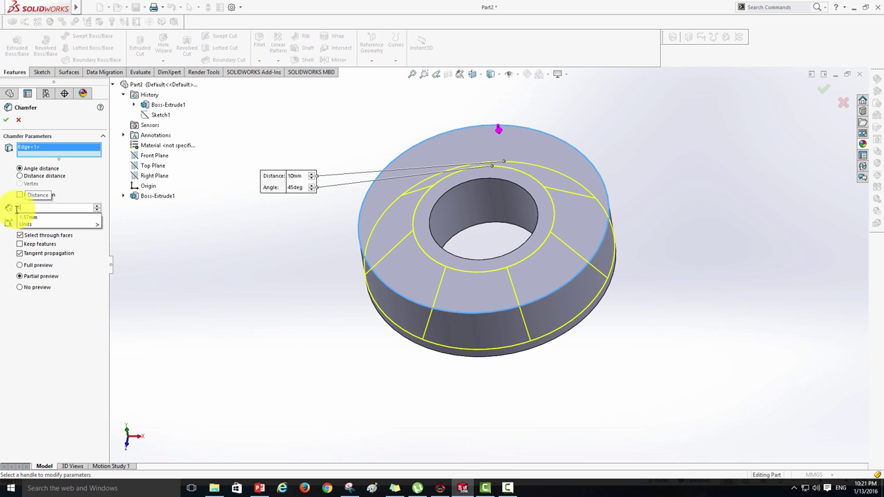
pyautogui.press('Return')
pyautogui.moveTo(329, 294)
pyautogui.mouseDown(button='middle')
pyautogui.moveTo(371, 245)
pyautogui.moveTo(326, 311)
pyautogui.moveTo(317, 292)
pyautogui.mouseUp(button='middle')
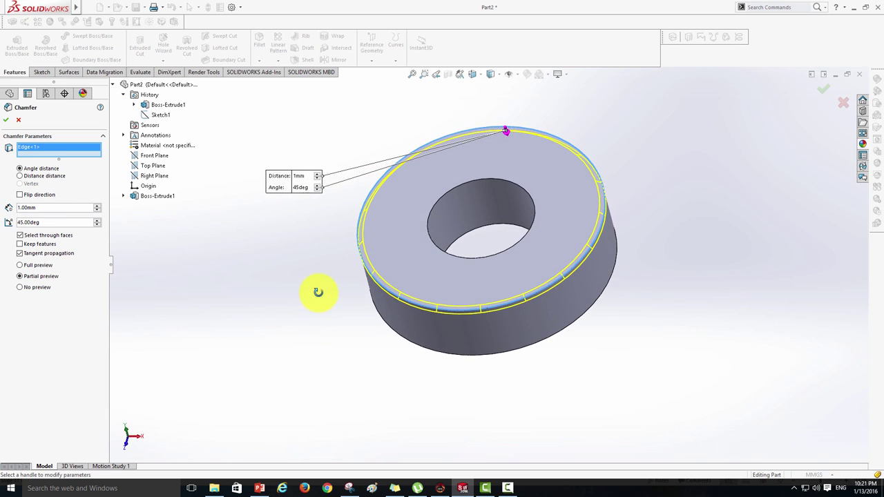
pyautogui.click(7, 119)
# Reorient the part to a front-facing view tilted from above
pyautogui.moveTo(230, 219)
pyautogui.mouseDown(button='middle')
pyautogui.moveTo(375, 341)
pyautogui.moveTo(375, 266)
pyautogui.moveTo(336, 229)
pyautogui.moveTo(347, 277)
pyautogui.moveTo(330, 279)
pyautogui.moveTo(336, 290)
pyautogui.moveTo(361, 278)
pyautogui.moveTo(361, 259)
pyautogui.moveTo(358, 267)
pyautogui.mouseUp(button='middle')
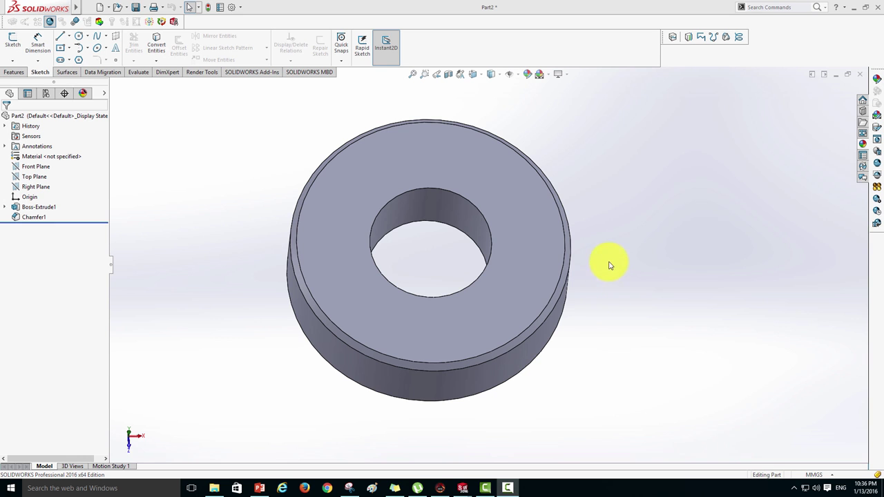
pyautogui.moveTo(556, 263)
pyautogui.mouseDown(button='middle')
pyautogui.moveTo(578, 269)
pyautogui.moveTo(472, 302)
pyautogui.mouseUp(button='middle')
pyautogui.hotkey('ctrl', '7')
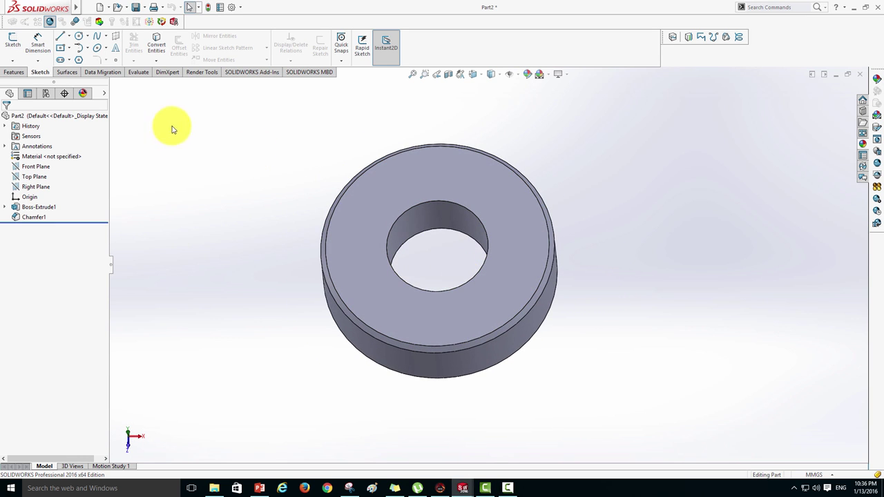
# Open Sketch5 on the ring's top face, set Normal To, and start Convert Entities
pyautogui.click(15, 44)
pyautogui.click(382, 182)
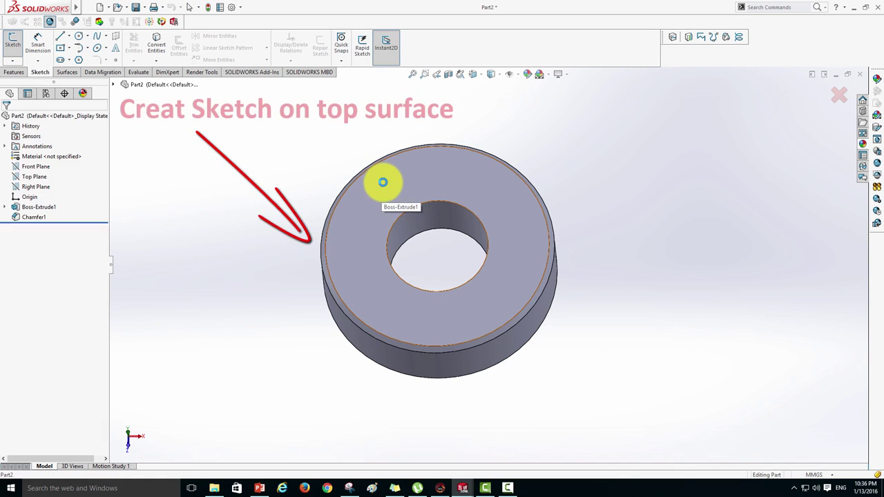
pyautogui.click(383, 183)
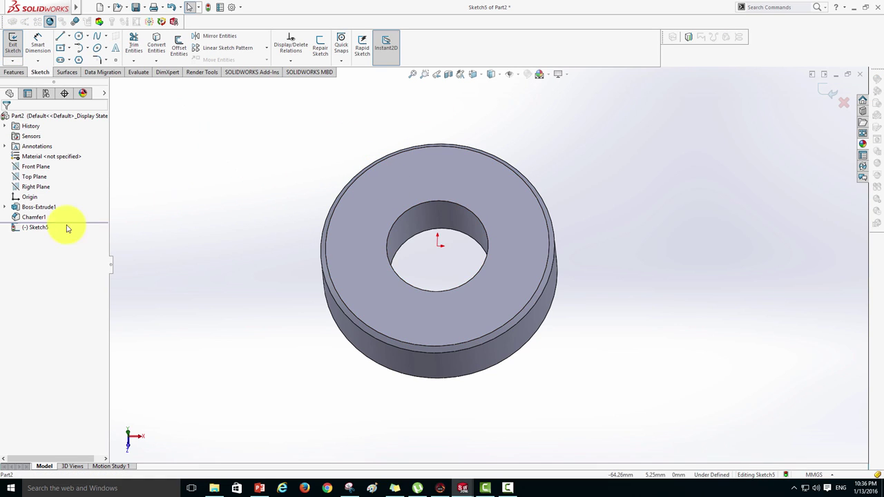
pyautogui.rightClick(38, 231)
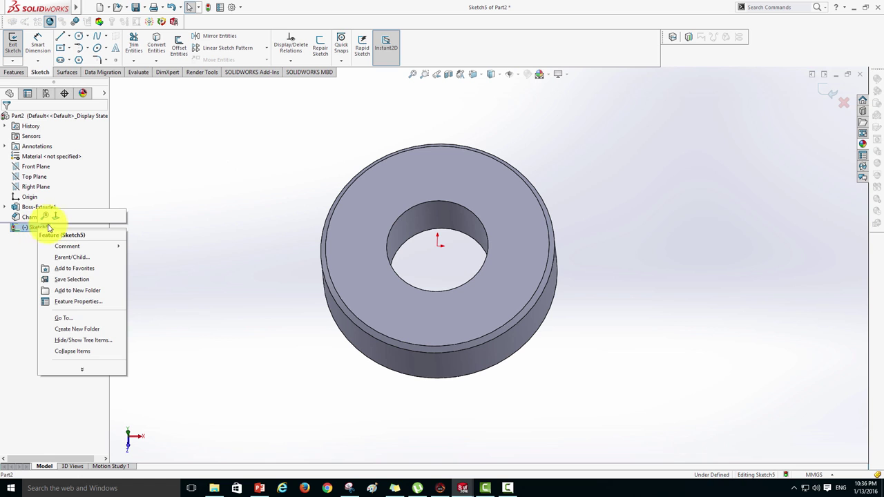
pyautogui.click(56, 220)
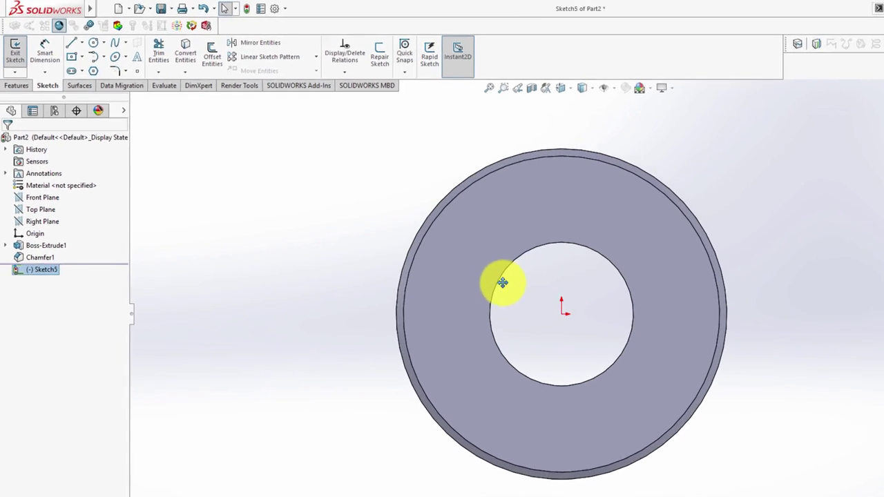
pyautogui.keyDown('ctrl'); pyautogui.moveTo(430, 241); pyautogui.dragTo(315, 233, button='middle'); pyautogui.keyUp('ctrl')
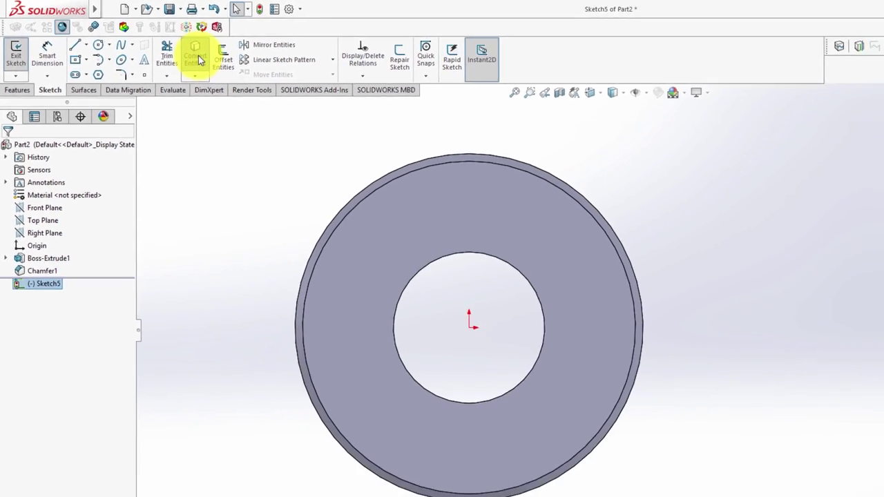
pyautogui.click(301, 86)
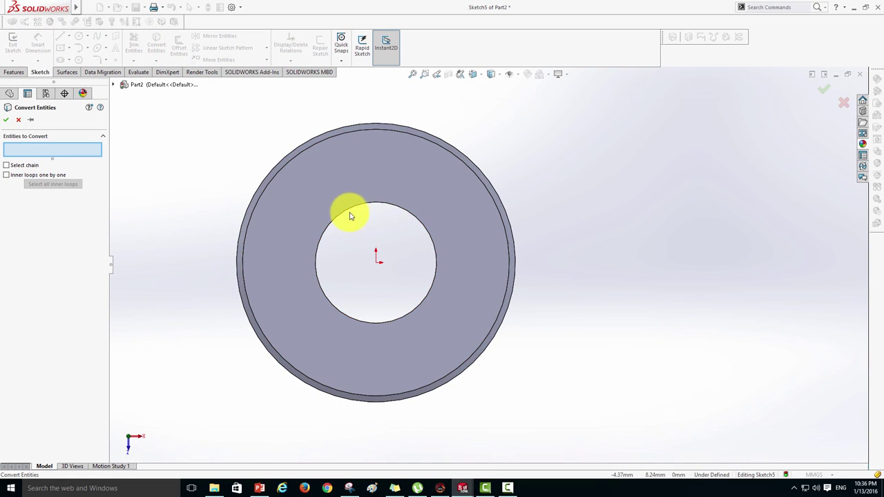
# Convert the ring's inner and outer circular edges into sketch circles
pyautogui.click(351, 210)
pyautogui.click(339, 129)
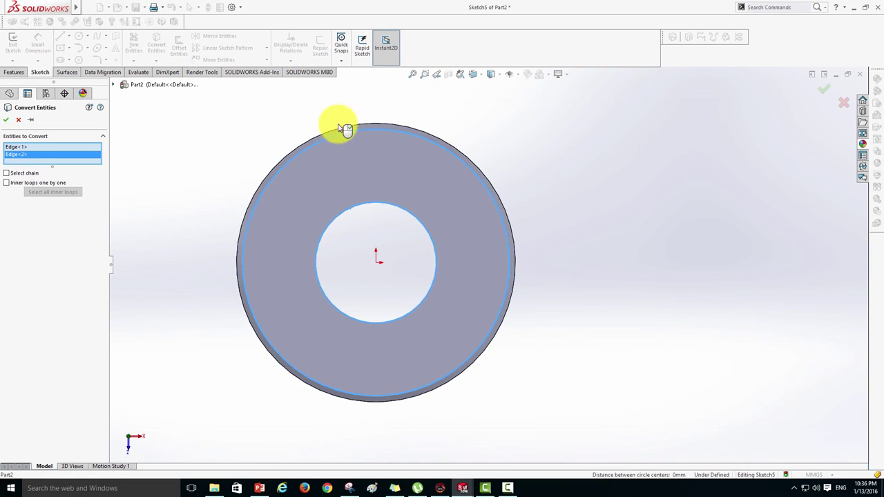
pyautogui.click(345, 131)
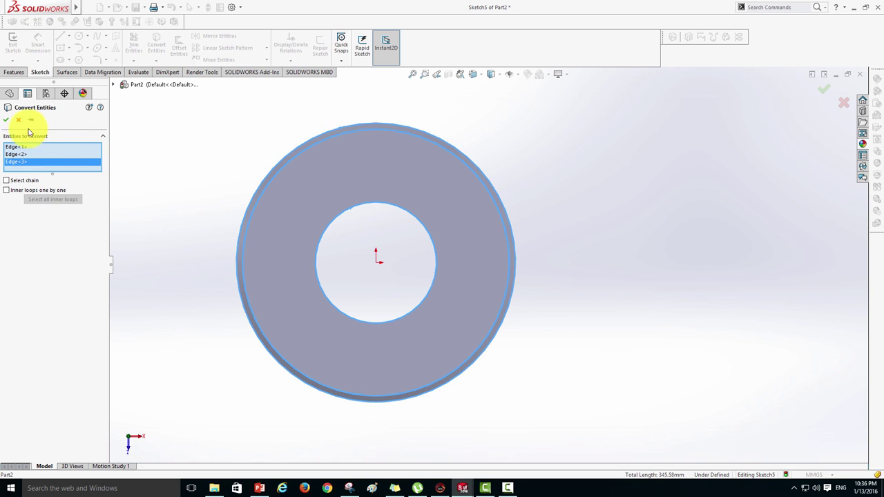
pyautogui.click(7, 122)
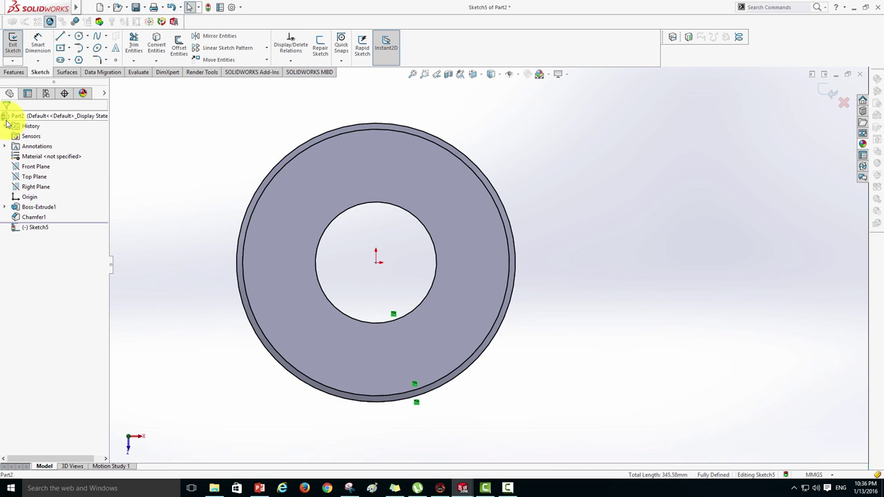
# Draw a vertical centerline from the origin up past the outer rim
pyautogui.click(69, 39)
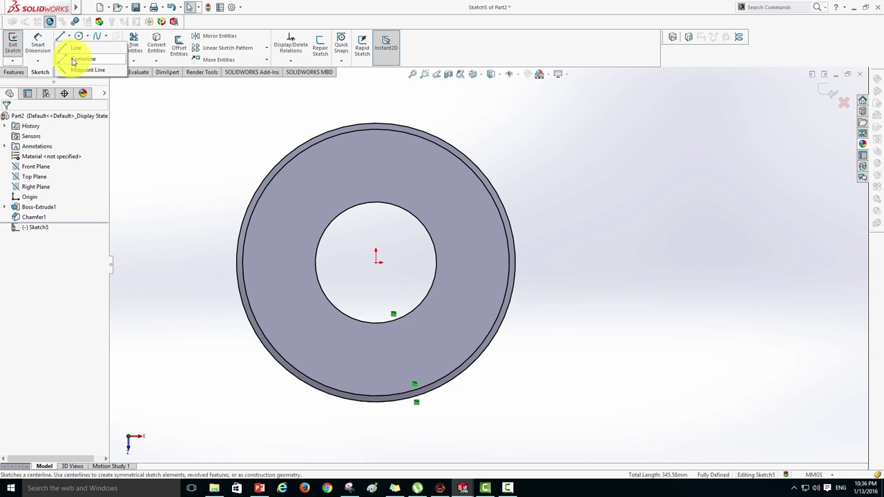
pyautogui.click(74, 59)
pyautogui.click(376, 262)
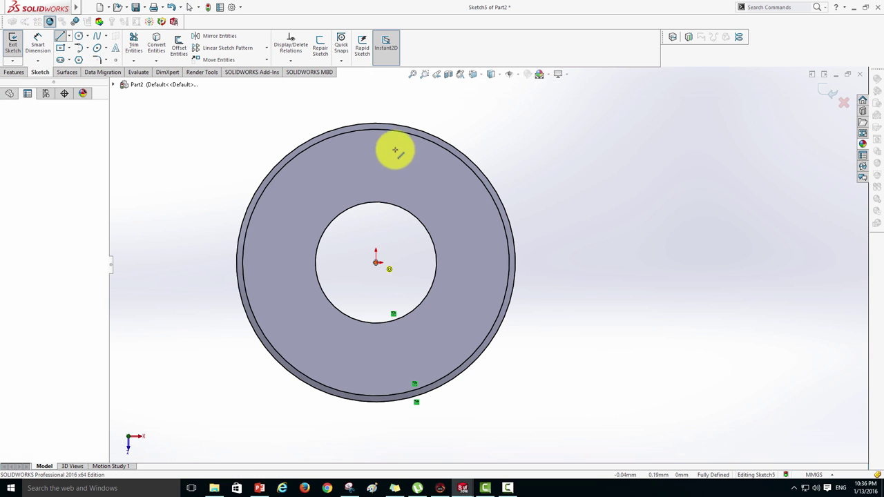
pyautogui.click(377, 84)
pyautogui.rightClick(449, 118)
pyautogui.press('Escape')
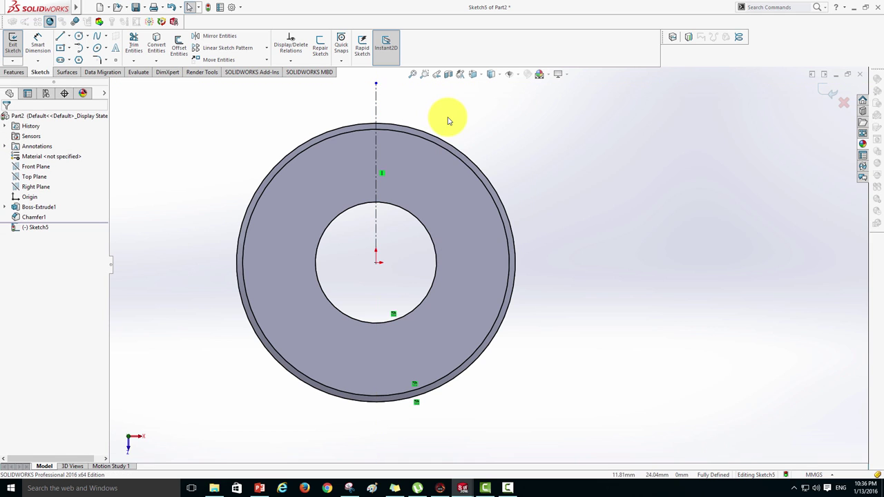
pyautogui.scroll(2, 398, 262)
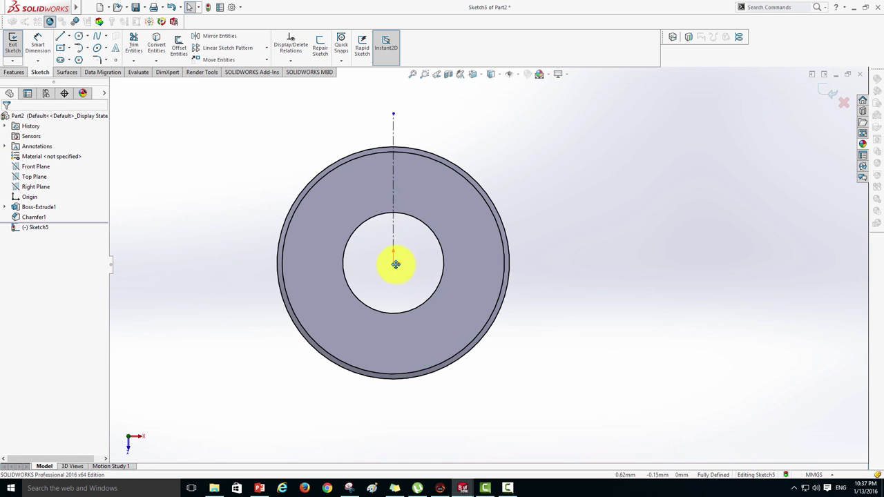
pyautogui.moveTo(396, 264)
pyautogui.keyDown('ctrl'); pyautogui.mouseDown(button='middle')
pyautogui.moveTo(347, 301)
pyautogui.moveTo(322, 292)
pyautogui.mouseUp(button='middle'); pyautogui.keyUp('ctrl')
pyautogui.scroll(-2, 322, 317)
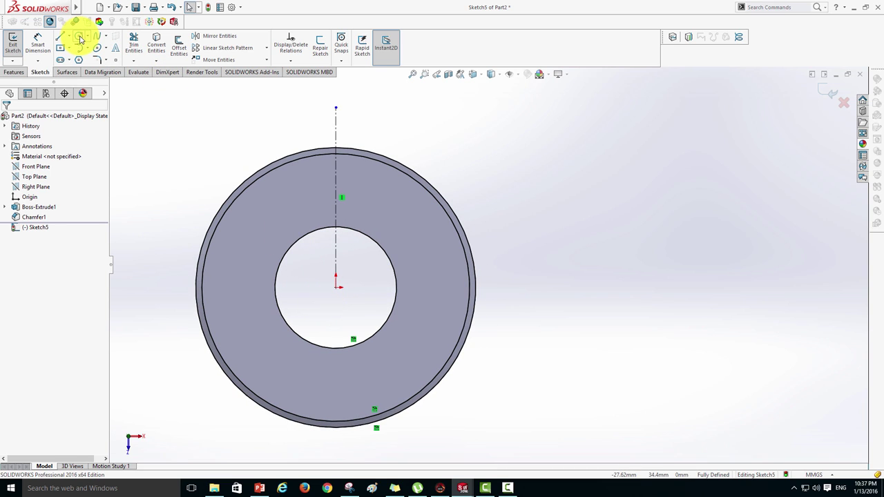
# Draw four small circles side by side to the right of the ring
pyautogui.click(79, 37)
pyautogui.click(559, 144)
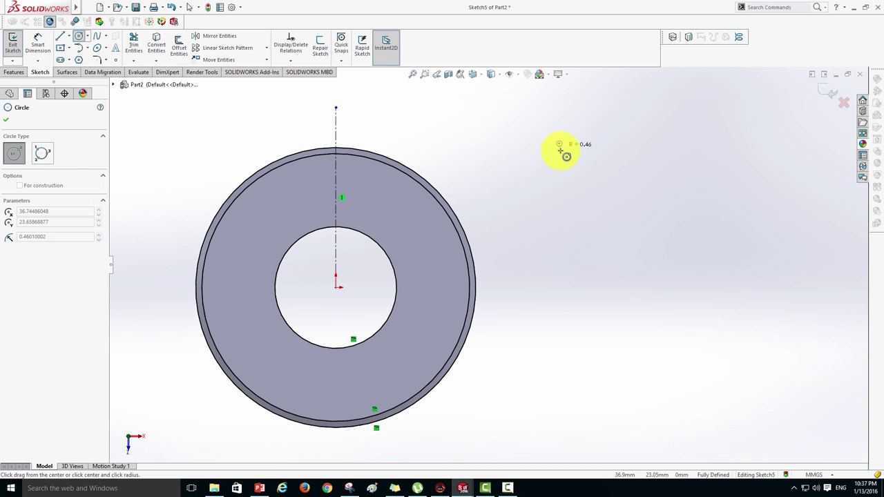
pyautogui.click(563, 165)
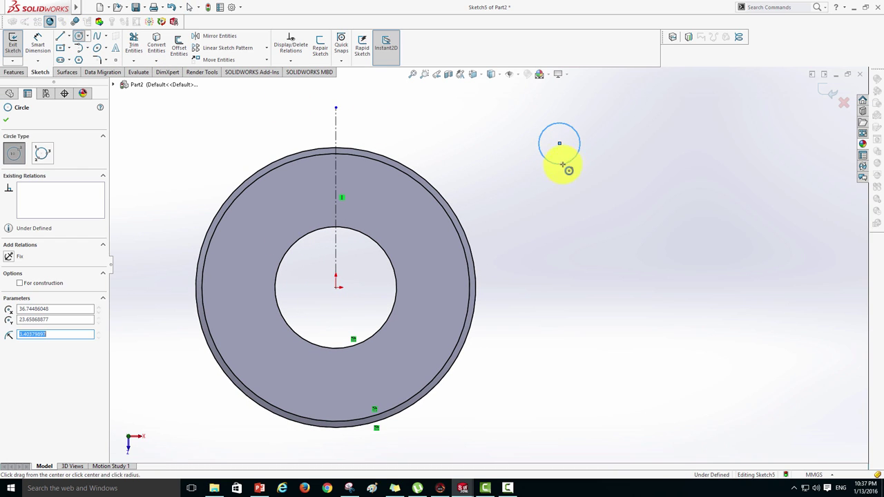
pyautogui.click(625, 144)
pyautogui.click(625, 166)
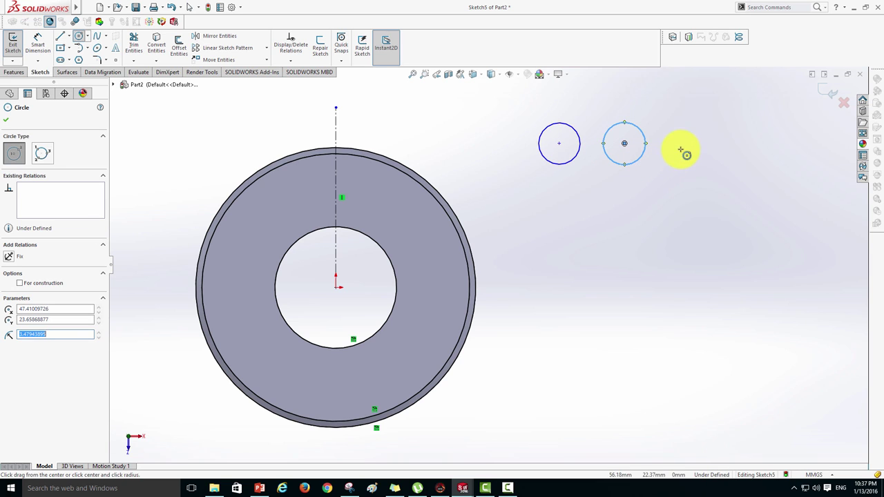
pyautogui.click(684, 143)
pyautogui.click(683, 164)
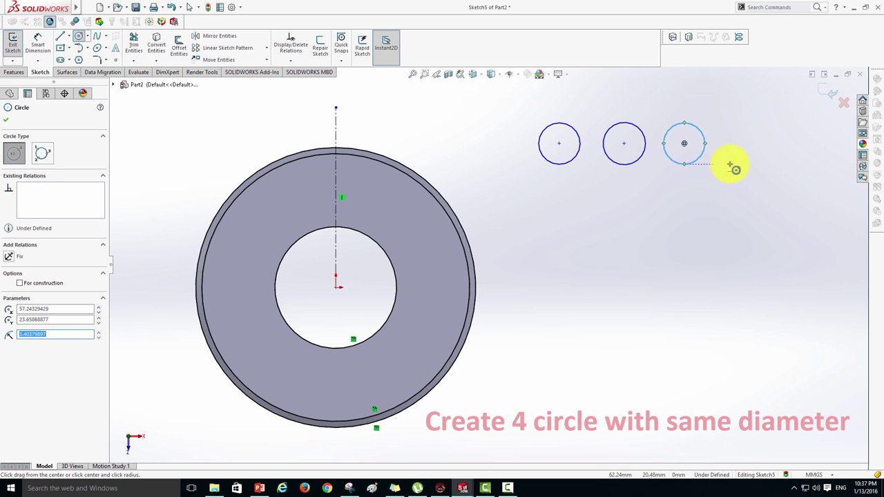
pyautogui.click(745, 143)
pyautogui.click(745, 168)
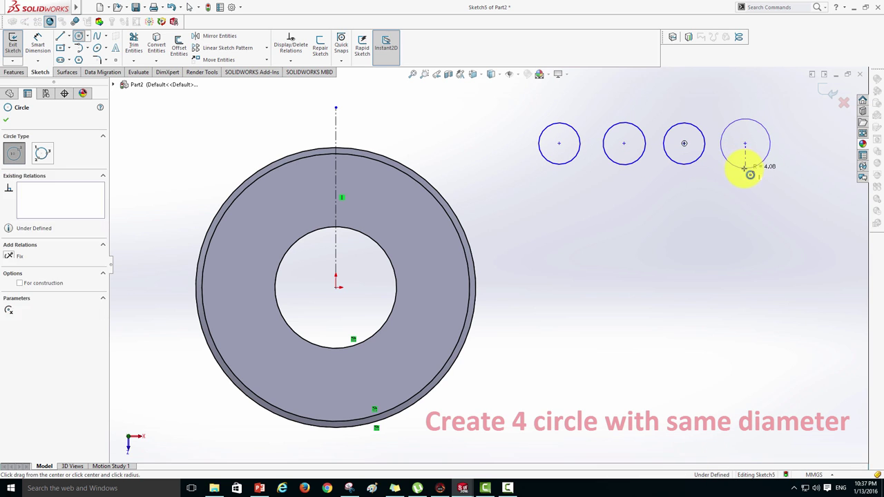
pyautogui.rightClick(553, 201)
pyautogui.click(563, 203)
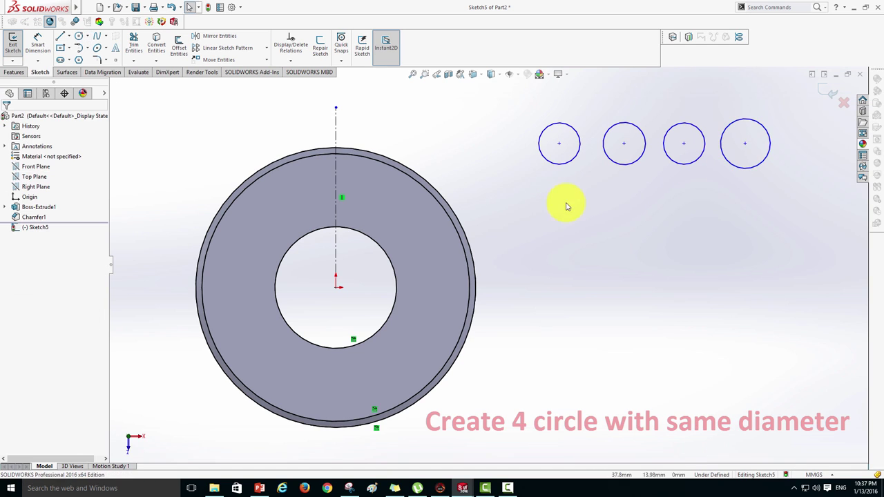
# Dimension the leftmost small circle with a 6.28 mm diameter
pyautogui.click(42, 47)
pyautogui.click(551, 170)
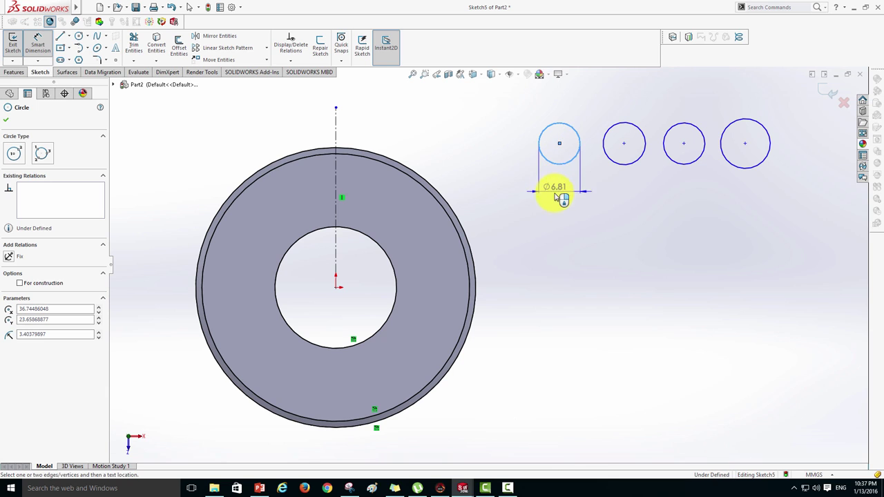
pyautogui.click(559, 202)
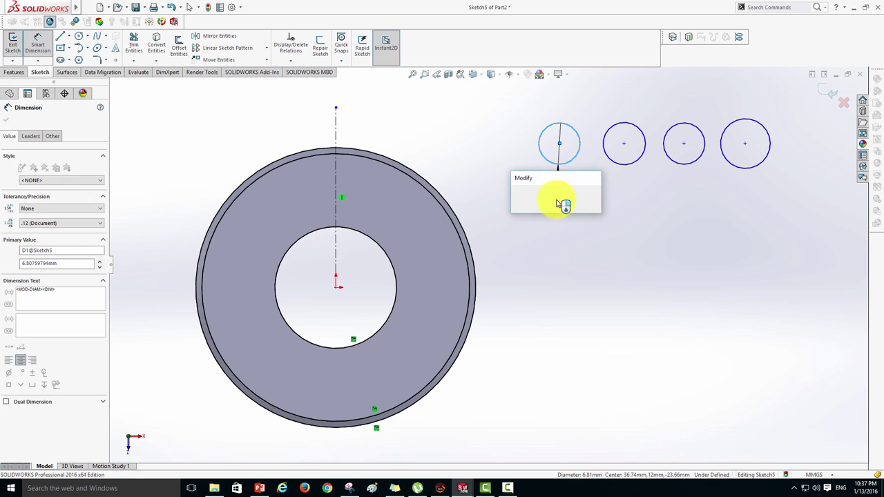
pyautogui.write('6.28')
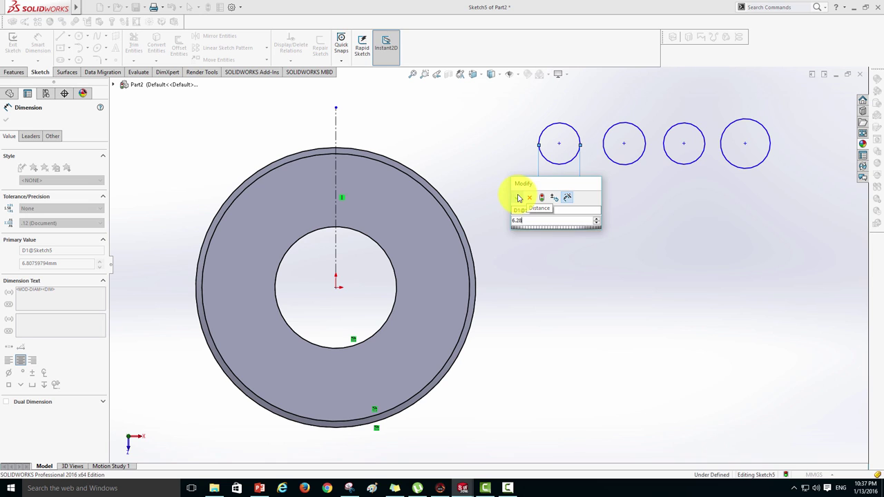
pyautogui.click(519, 198)
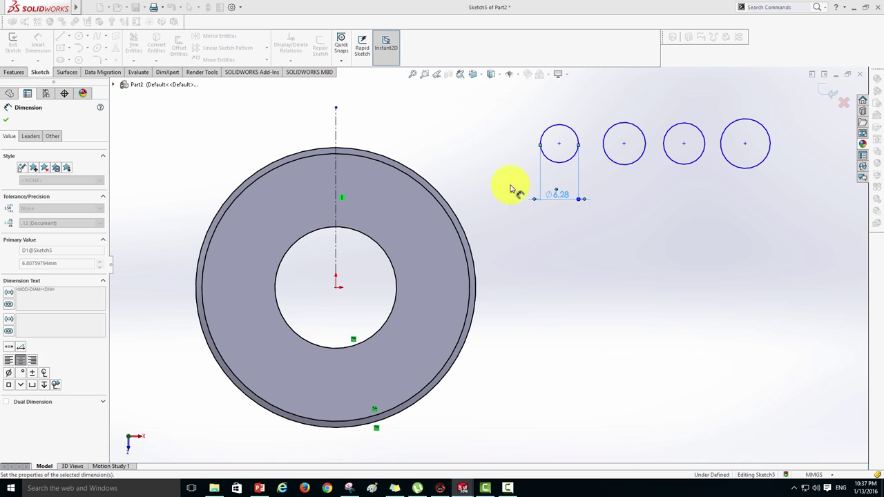
pyautogui.click(8, 121)
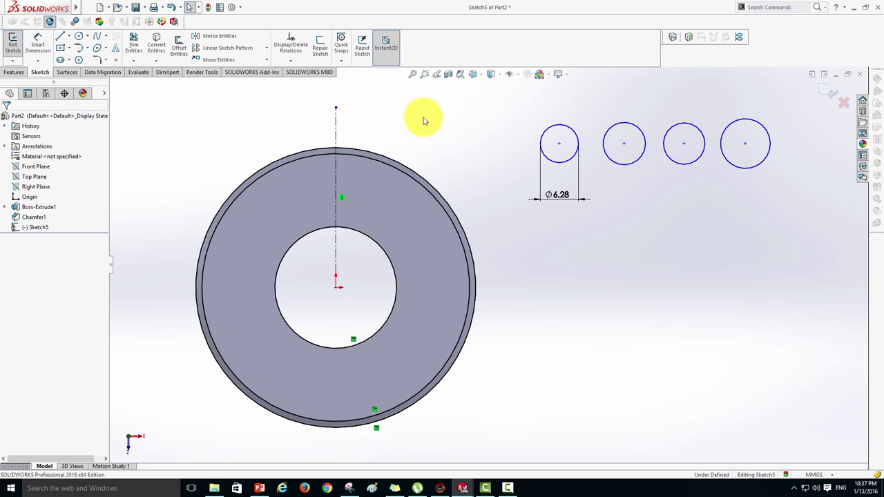
# Add an Equal relation across all four small circles so each is 6.28 mm
pyautogui.click(557, 128)
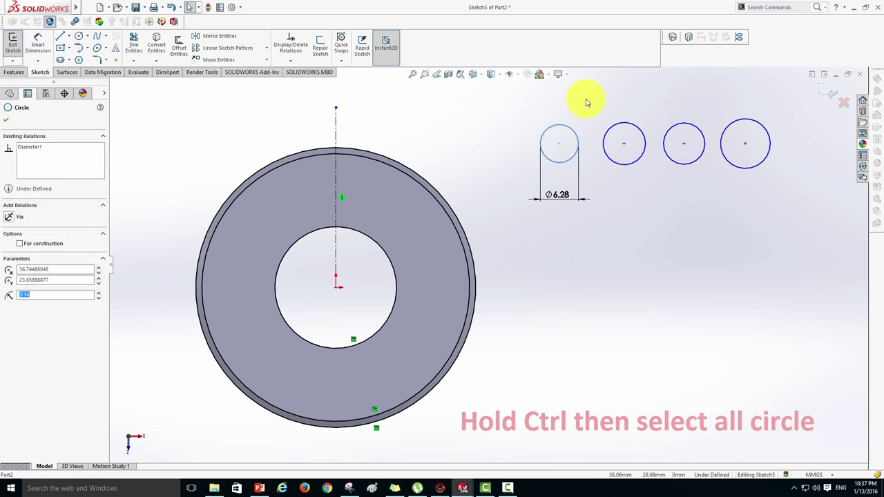
pyautogui.keyDown('ctrl'); pyautogui.click(617, 127); pyautogui.keyUp('ctrl')
pyautogui.keyDown('ctrl'); pyautogui.click(677, 128); pyautogui.keyUp('ctrl')
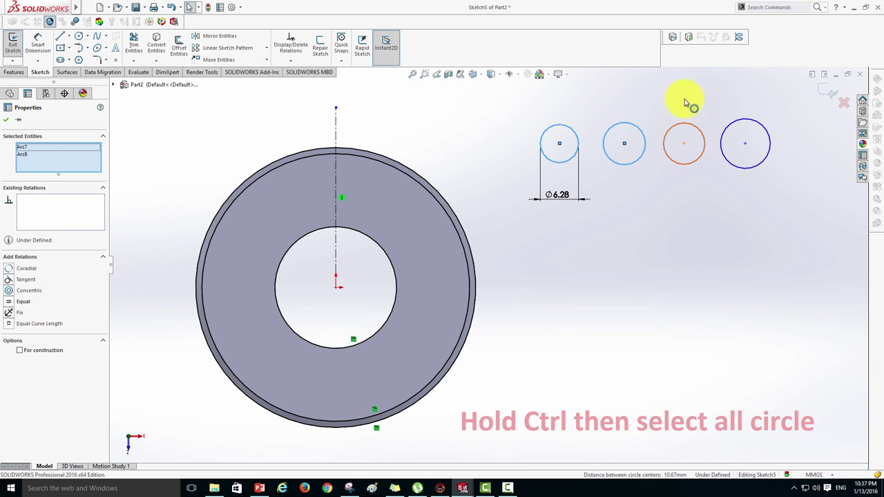
pyautogui.keyDown('ctrl'); pyautogui.click(733, 126); pyautogui.keyUp('ctrl')
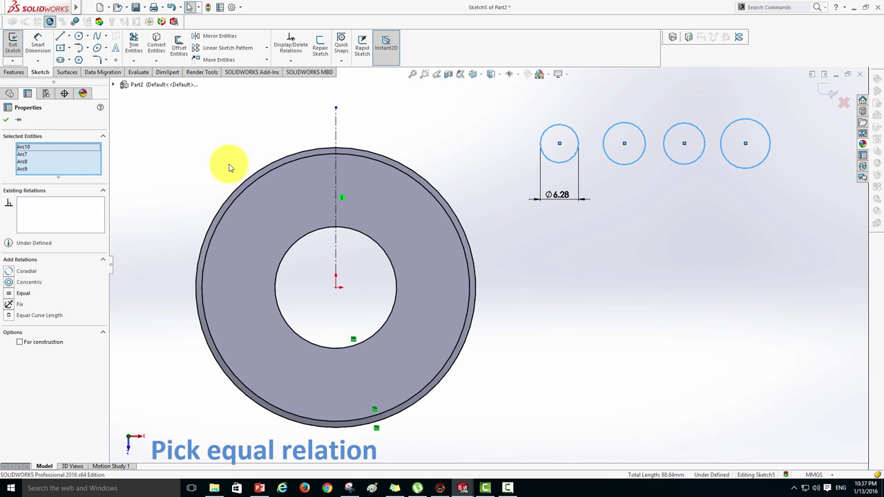
pyautogui.click(10, 294)
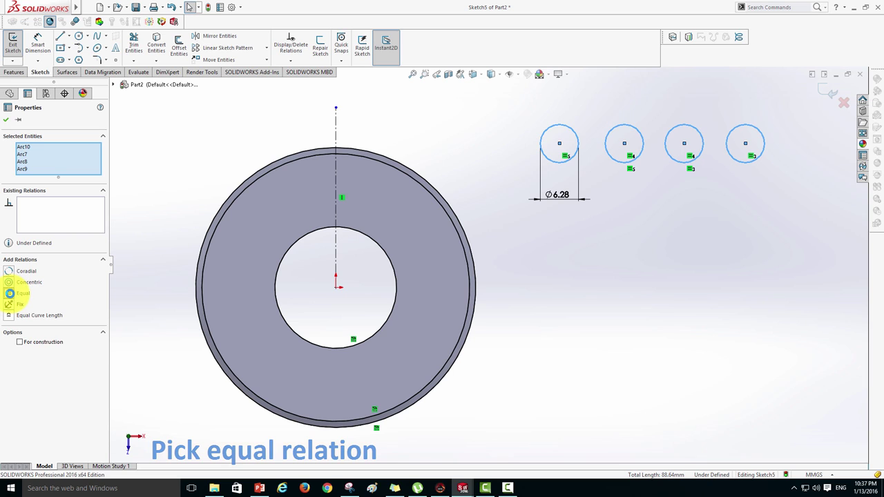
pyautogui.click(6, 122)
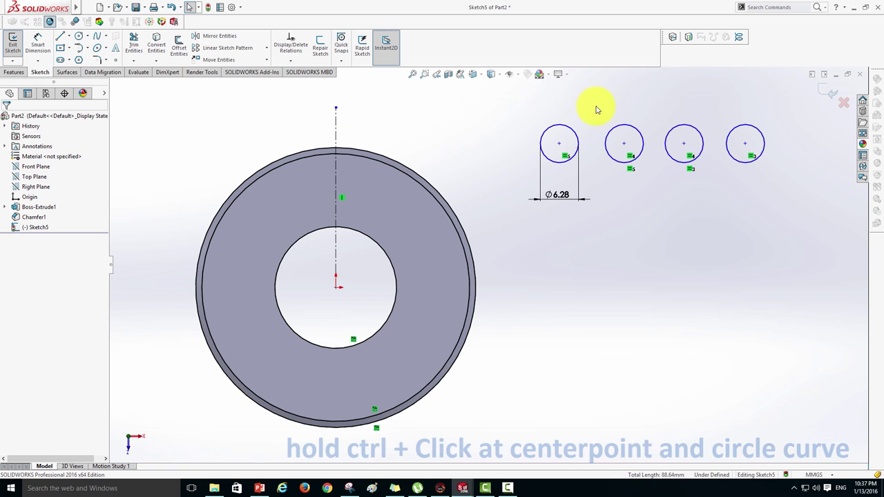
# Make each circle's centre coincident with the next circle's edge for all three circle pairs
pyautogui.keyDown('ctrl'); pyautogui.click(561, 145); pyautogui.keyUp('ctrl')
pyautogui.keyDown('ctrl'); pyautogui.click(606, 143); pyautogui.keyUp('ctrl')
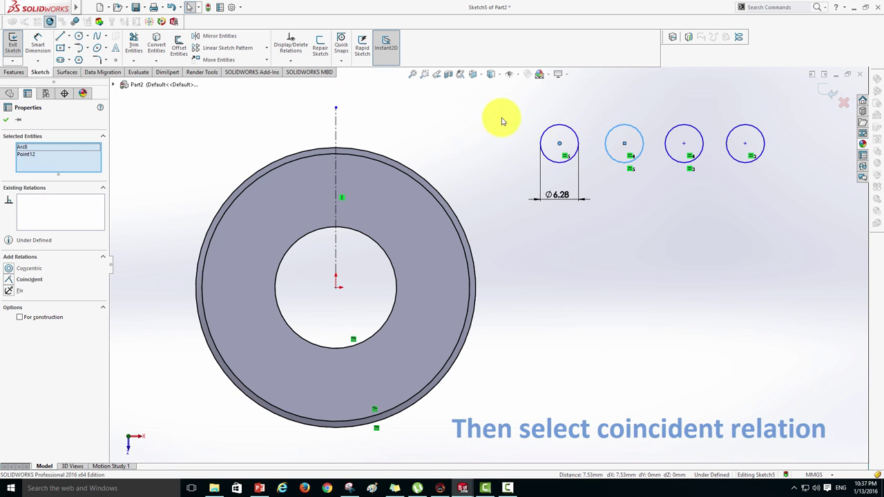
pyautogui.click(15, 279)
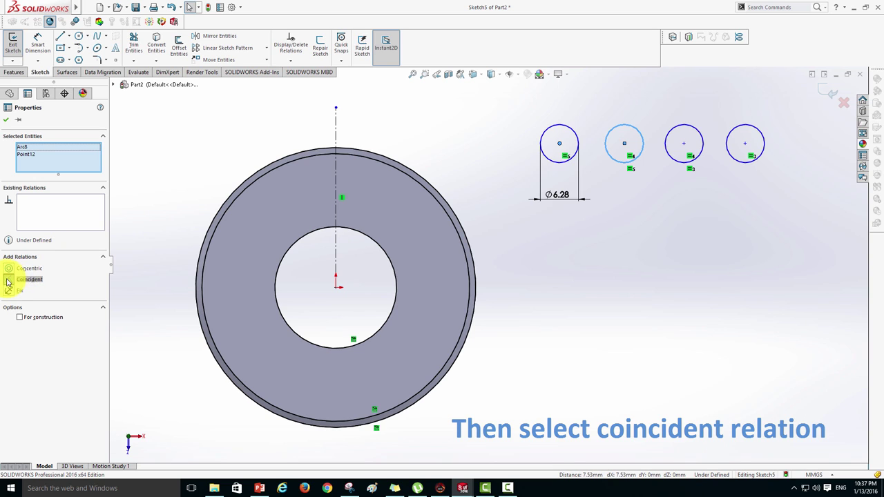
pyautogui.click(639, 94)
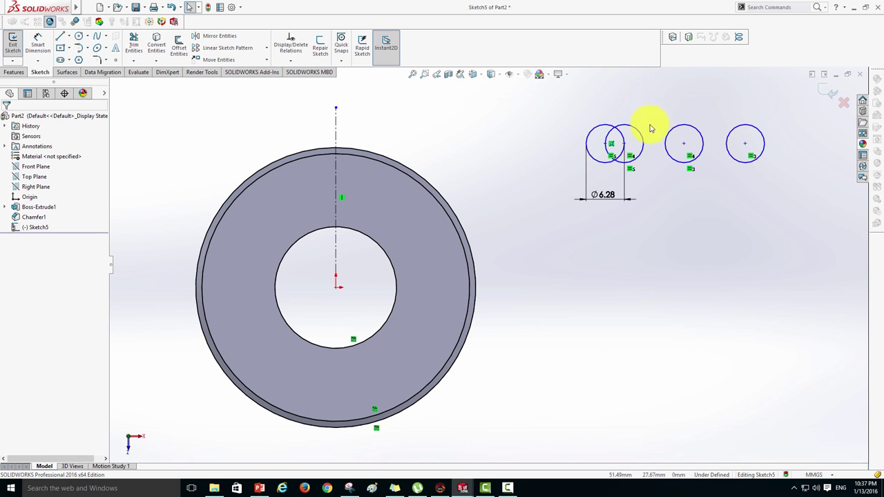
pyautogui.click(628, 146)
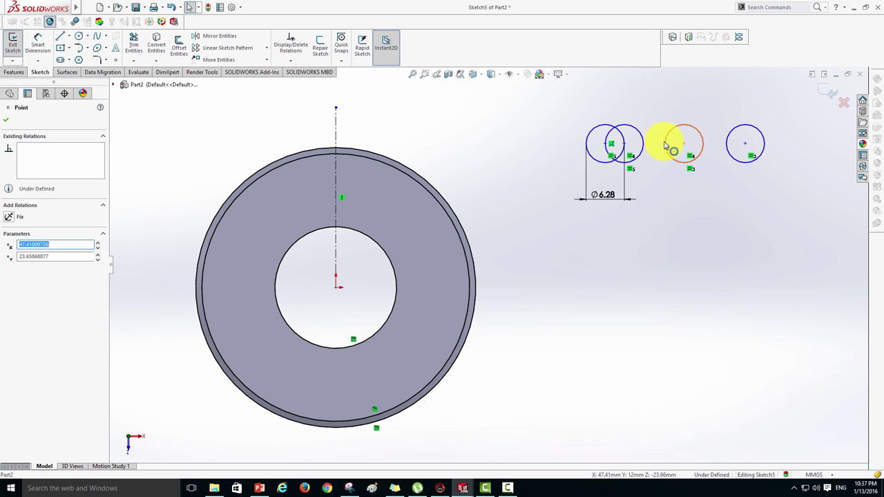
pyautogui.keyDown('ctrl'); pyautogui.click(665, 145); pyautogui.keyUp('ctrl')
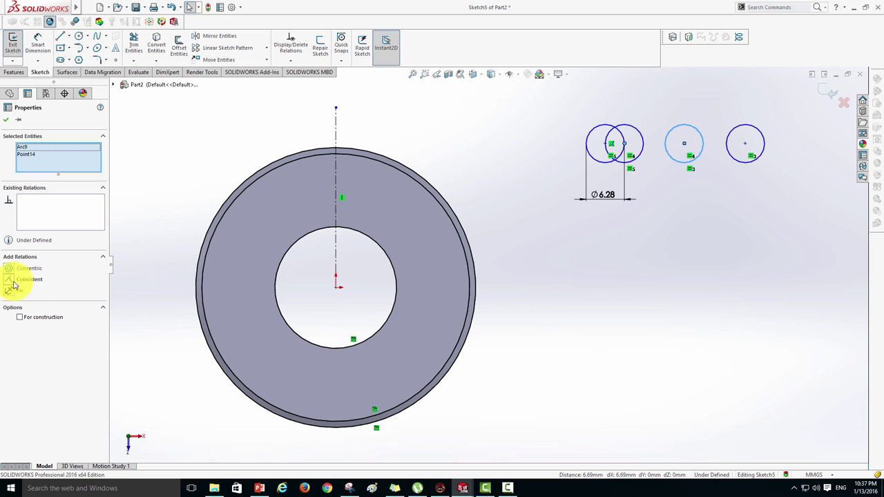
pyautogui.click(11, 282)
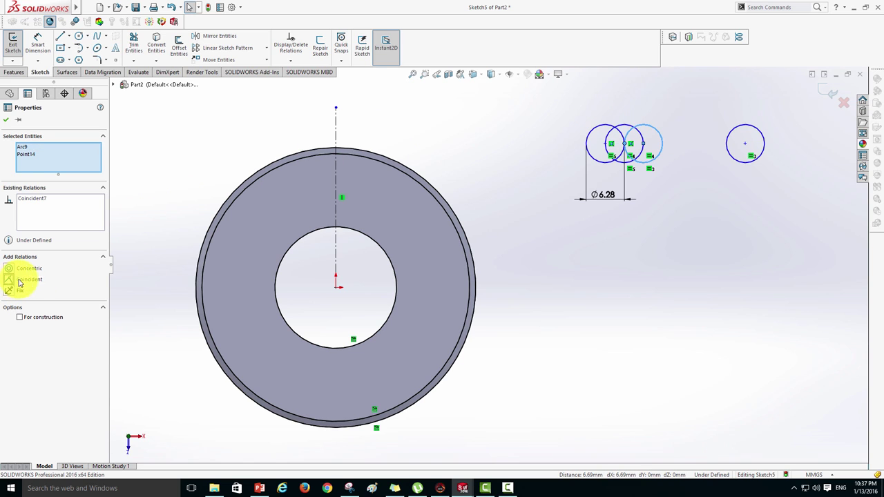
pyautogui.click(5, 123)
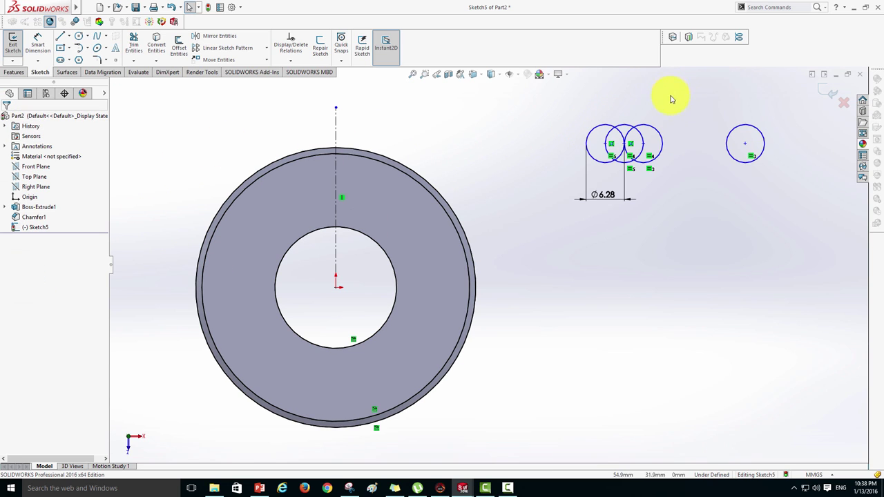
pyautogui.click(643, 144)
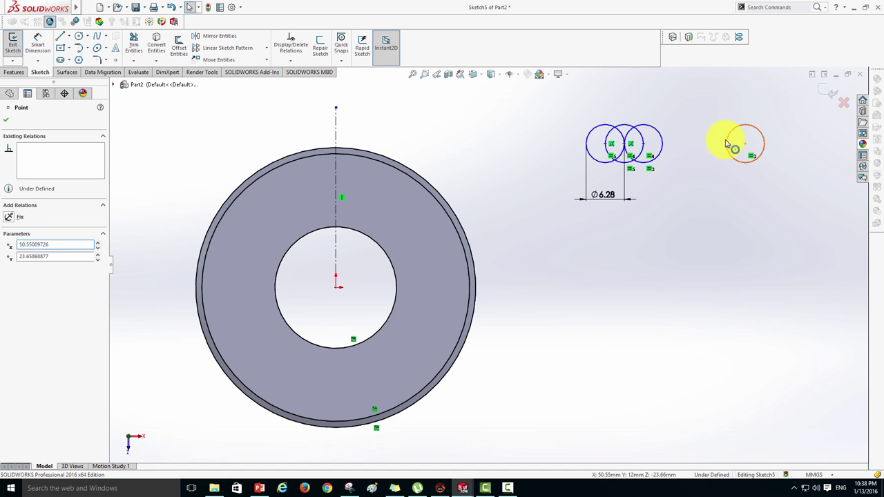
pyautogui.keyDown('ctrl'); pyautogui.click(727, 143); pyautogui.keyUp('ctrl')
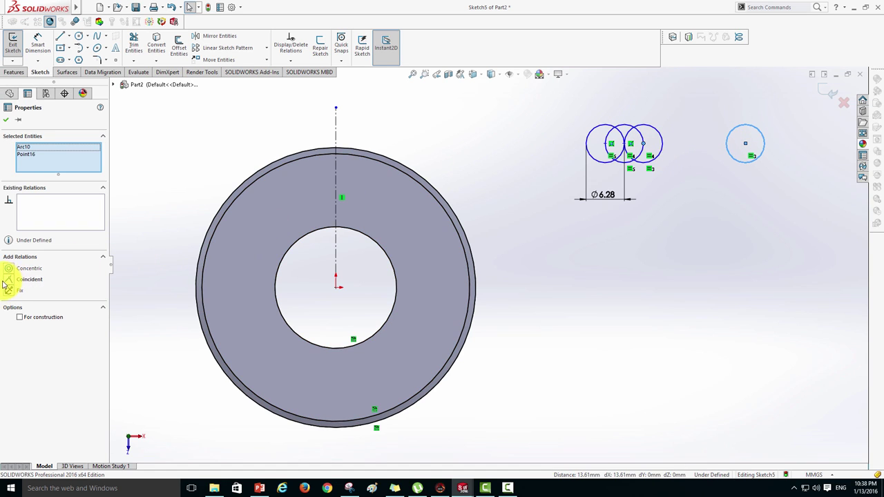
pyautogui.click(10, 280)
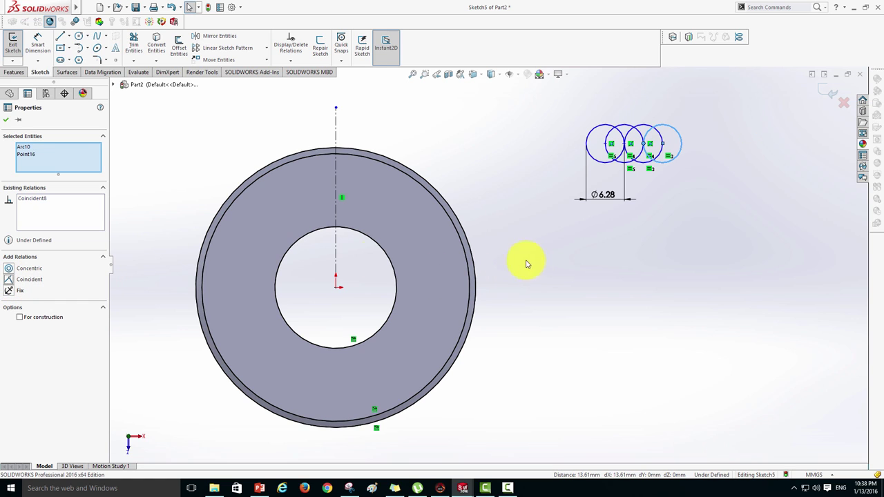
pyautogui.click(5, 119)
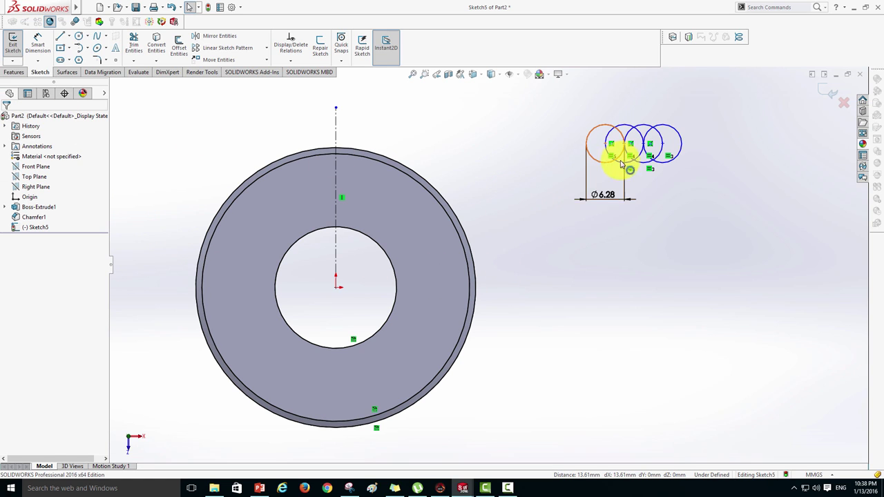
pyautogui.scroll(-2, 628, 158)
# Draw a vertical construction centerline through the middle of the circle chain
pyautogui.scroll(-1, 607, 173)
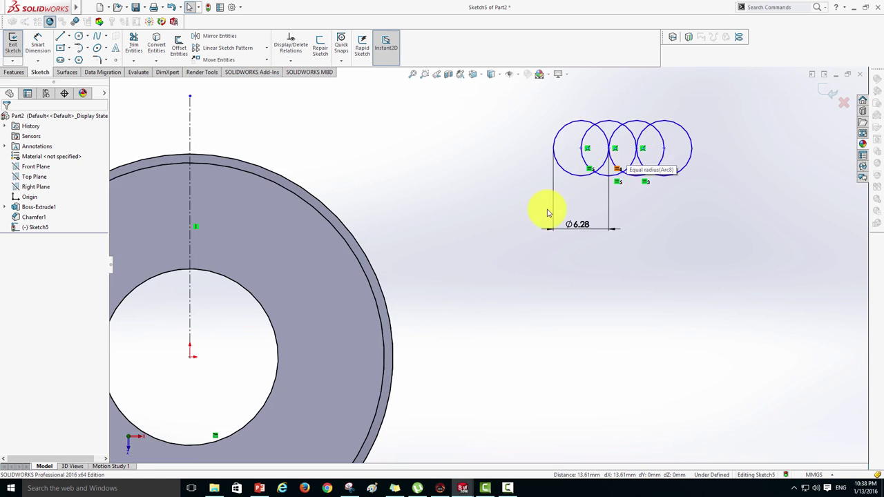
pyautogui.scroll(-1, 545, 227)
pyautogui.scroll(-2, 567, 248)
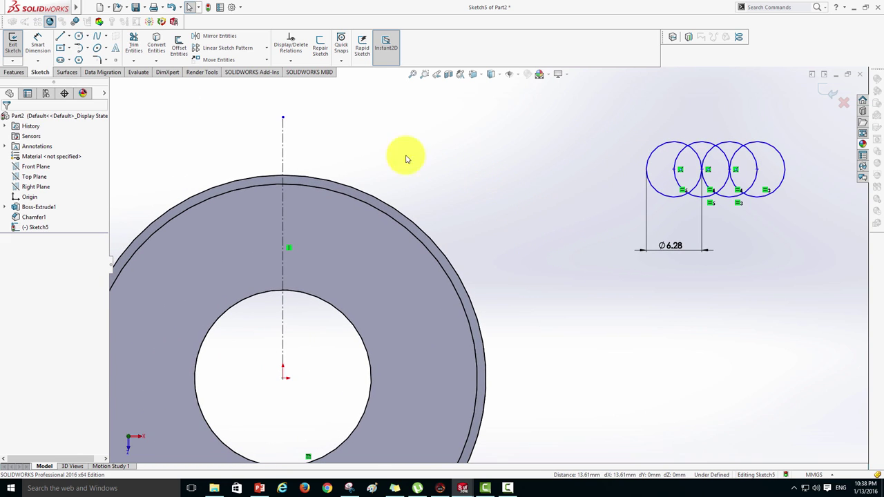
pyautogui.click(69, 38)
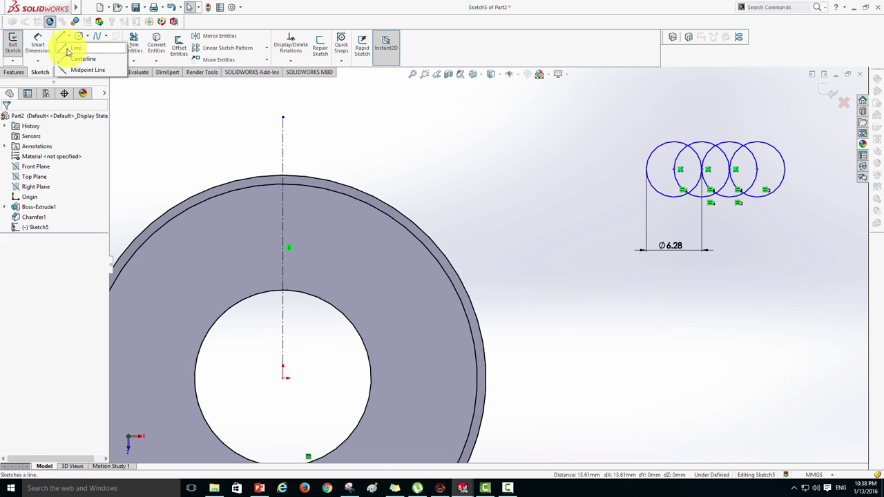
pyautogui.click(74, 63)
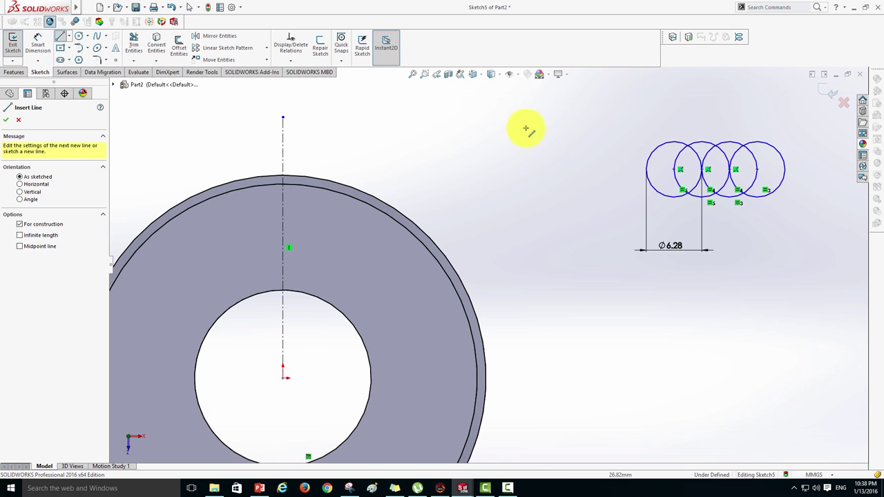
pyautogui.click(717, 147)
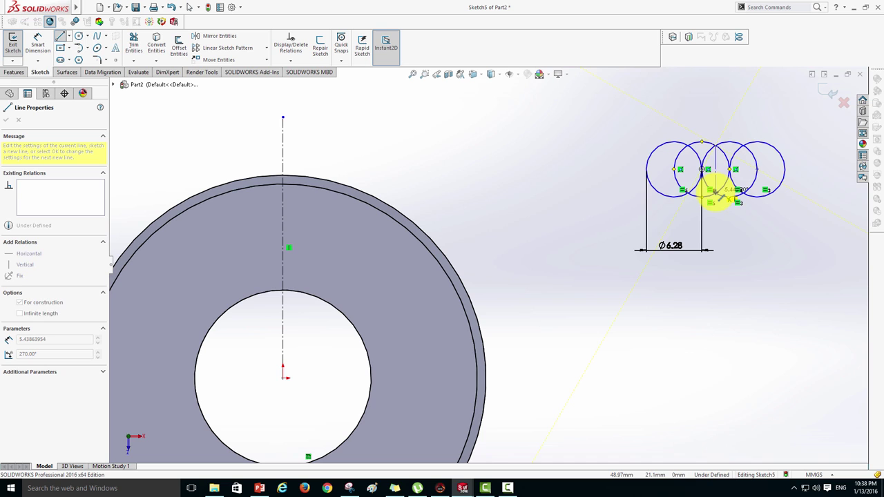
pyautogui.rightClick(754, 250)
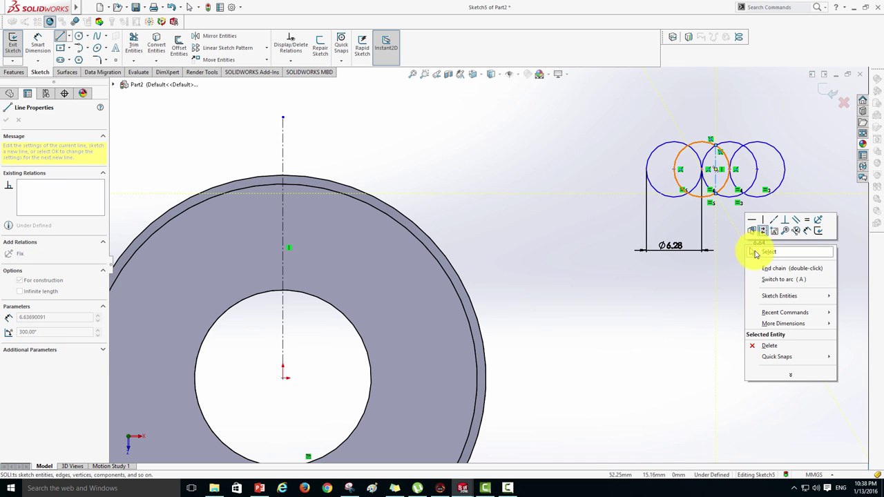
pyautogui.click(768, 252)
# Make the circles' centerline collinear with the ring's vertical centerline
pyautogui.scroll(-1, 547, 203)
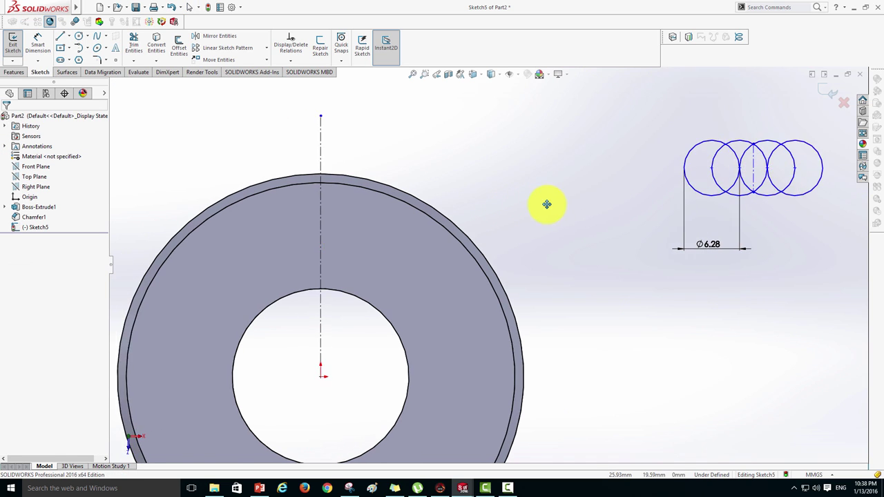
pyautogui.scroll(1, 525, 205)
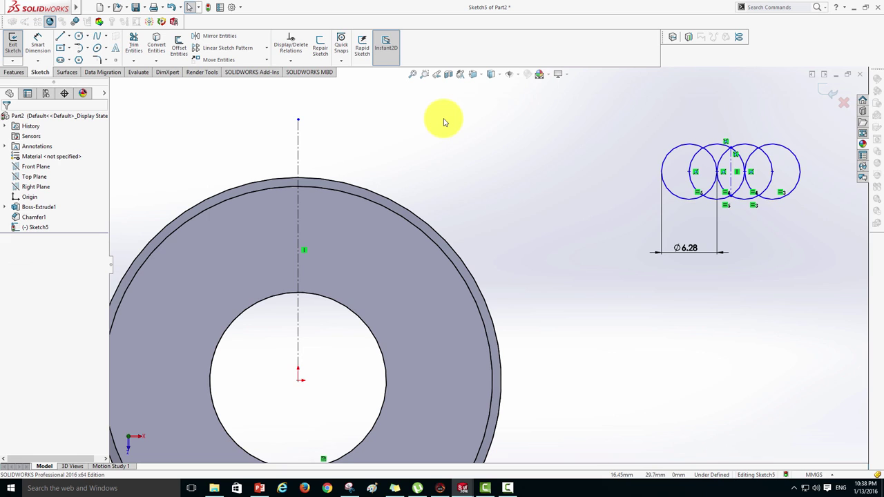
pyautogui.click(733, 166)
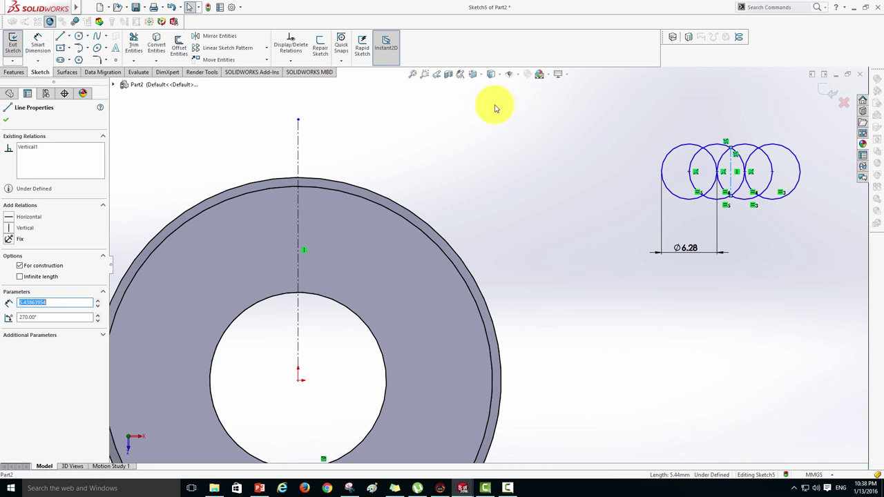
pyautogui.keyDown('ctrl'); pyautogui.click(299, 141); pyautogui.keyUp('ctrl')
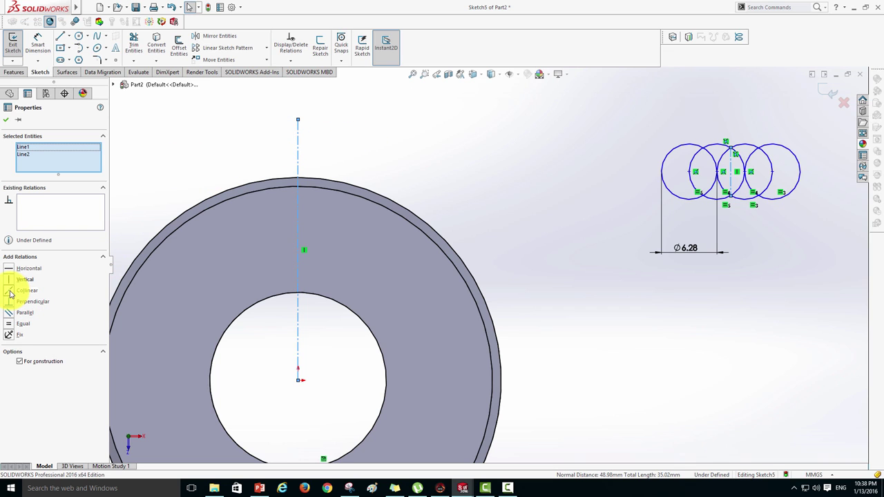
pyautogui.click(9, 293)
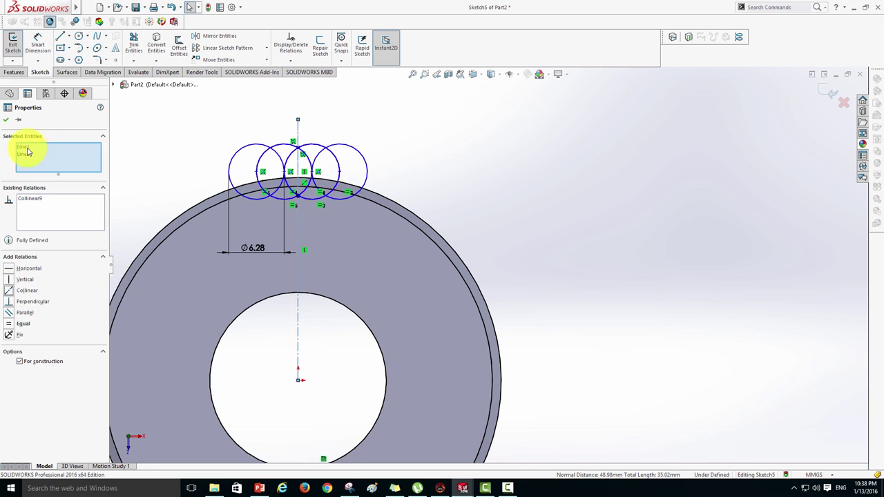
pyautogui.click(6, 120)
pyautogui.keyDown('ctrl'); pyautogui.moveTo(355, 266); pyautogui.dragTo(421, 332, button='middle'); pyautogui.keyUp('ctrl')
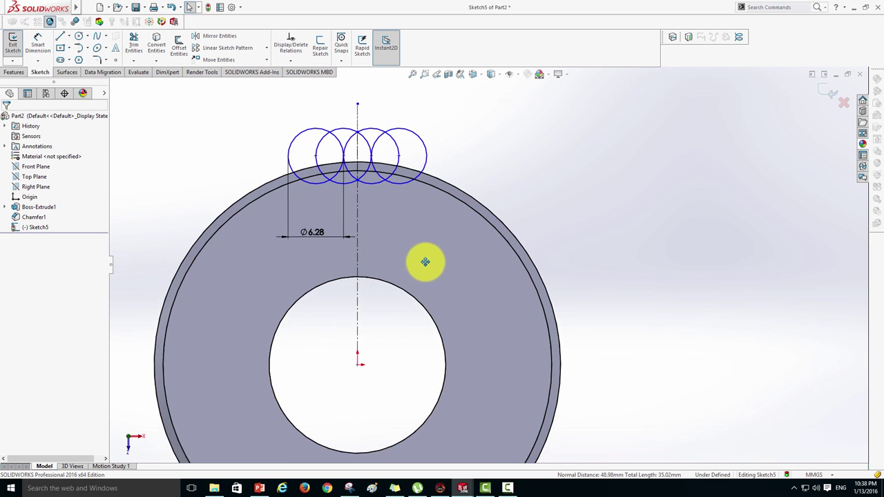
pyautogui.scroll(-1, 422, 332)
pyautogui.scroll(-1, 410, 320)
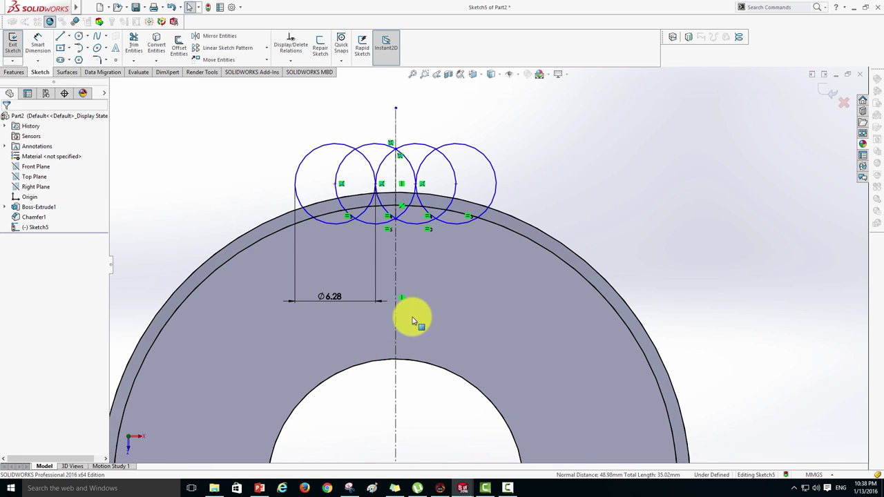
pyautogui.scroll(-1, 444, 286)
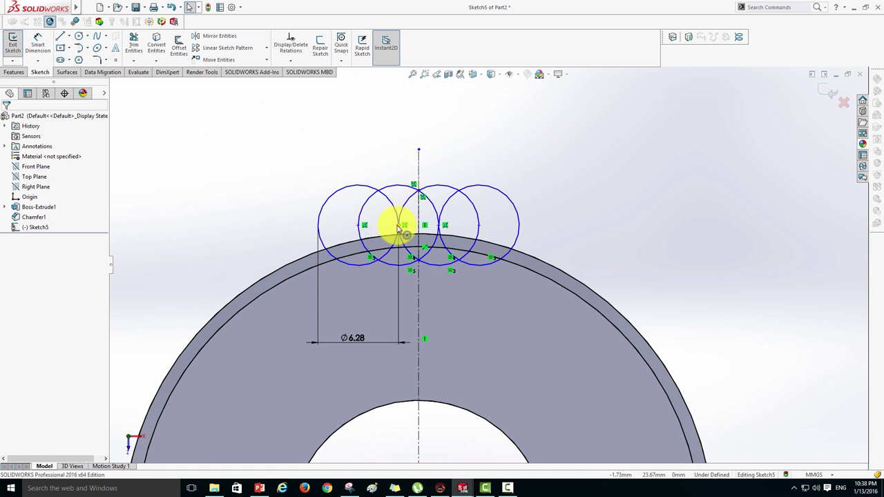
# Make the middle, left and right circle points coincident with the ring's edge arc
pyautogui.click(397, 228)
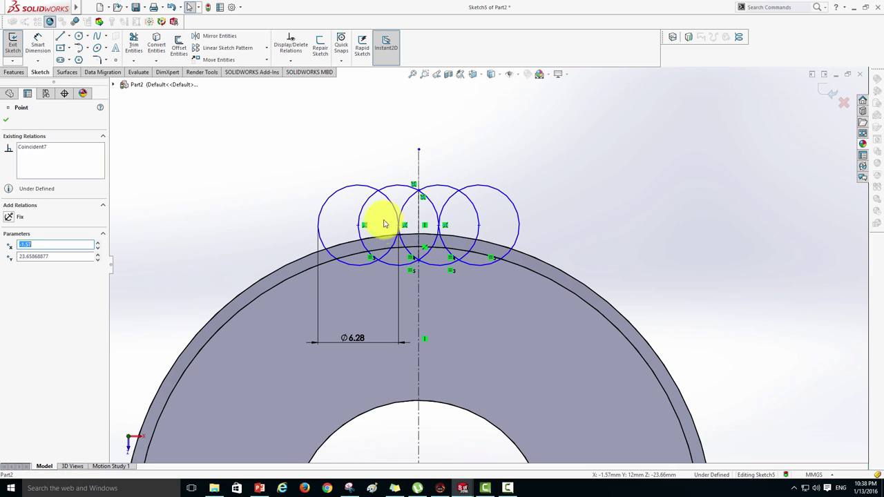
pyautogui.keyDown('ctrl'); pyautogui.click(377, 254); pyautogui.keyUp('ctrl')
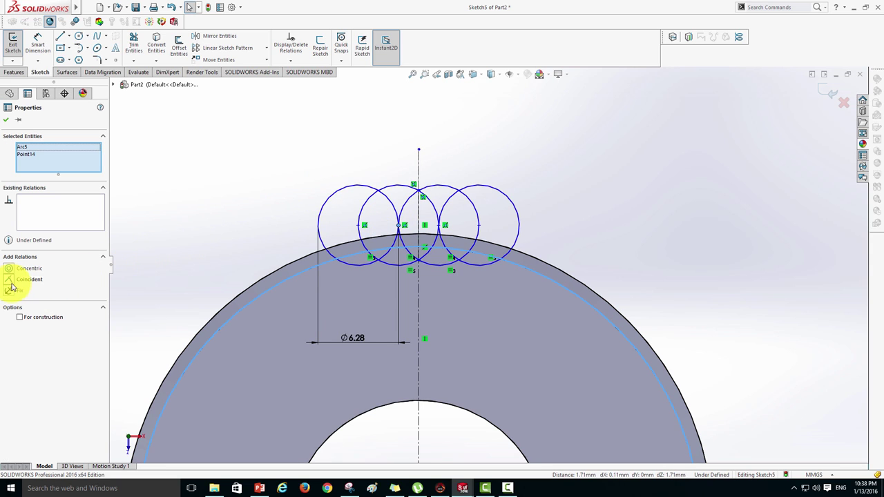
pyautogui.click(9, 281)
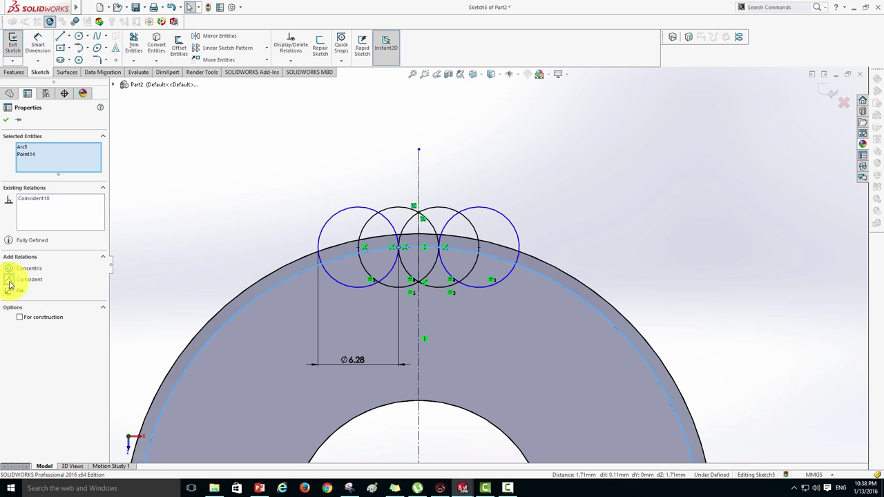
pyautogui.click(5, 121)
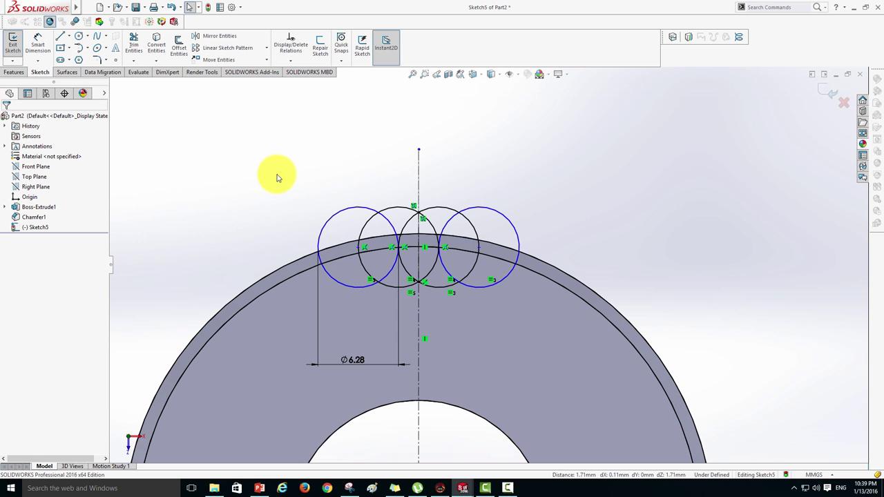
pyautogui.click(352, 249)
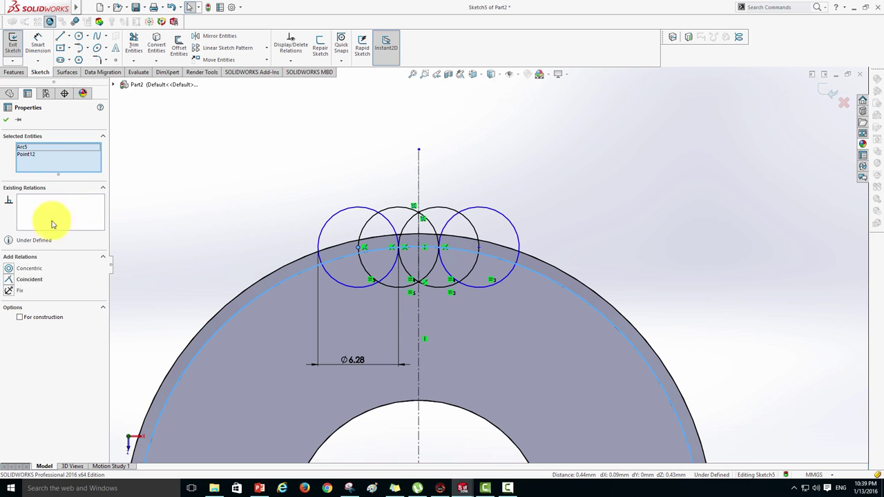
pyautogui.click(10, 280)
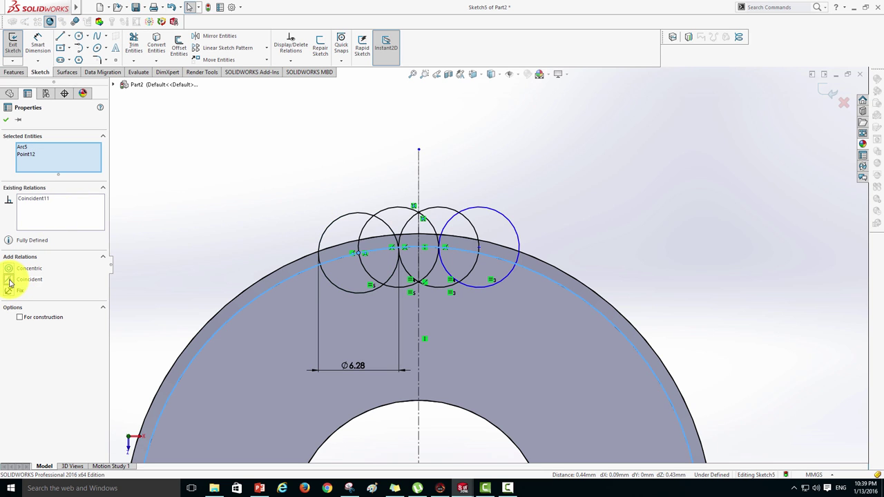
pyautogui.click(7, 119)
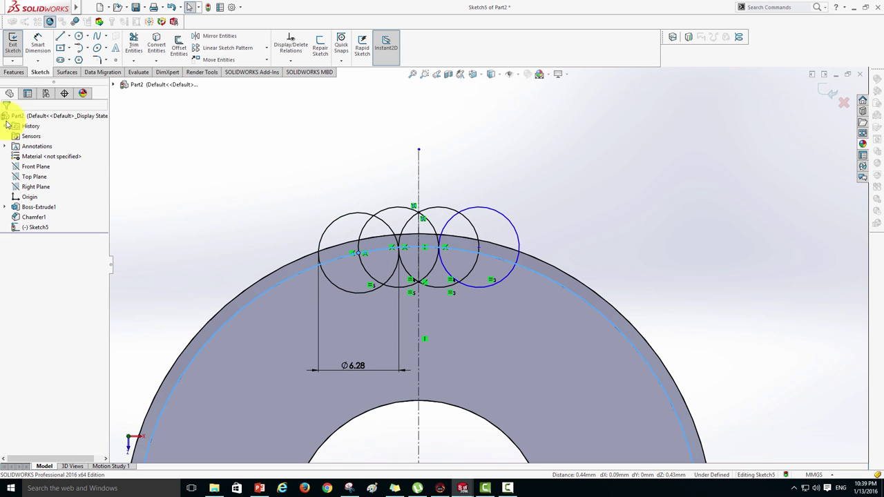
pyautogui.click(480, 249)
pyautogui.keyDown('ctrl'); pyautogui.click(487, 258); pyautogui.keyUp('ctrl')
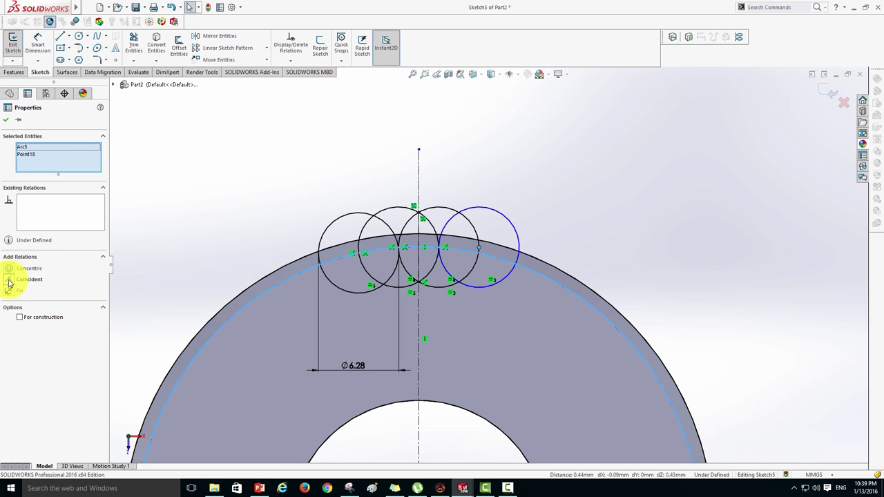
pyautogui.click(9, 282)
pyautogui.click(7, 120)
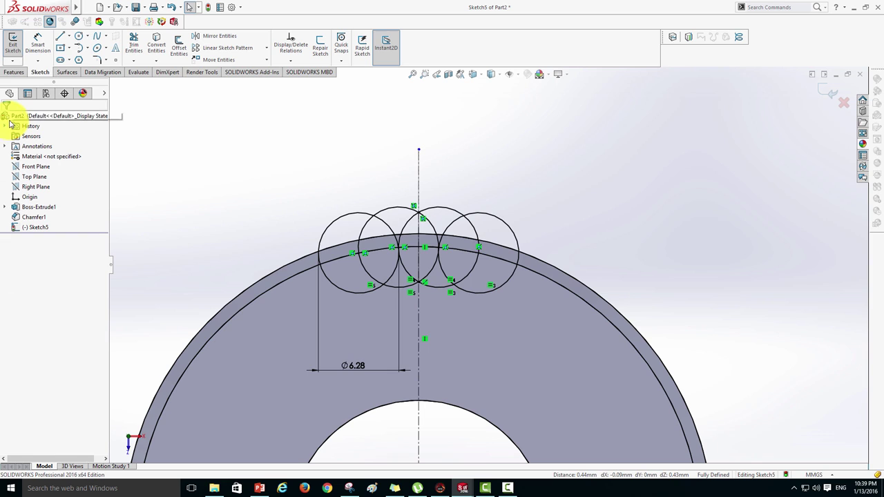
pyautogui.scroll(-2, 420, 154)
pyautogui.scroll(-2, 482, 276)
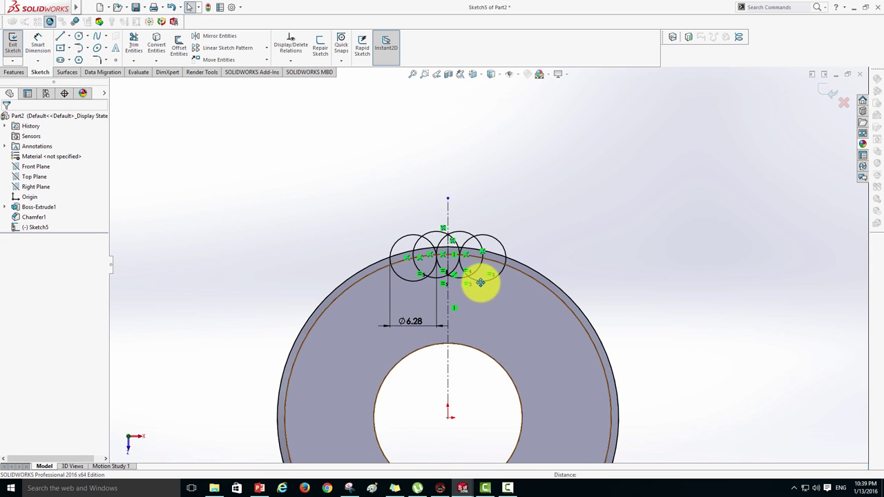
# Move the Ø6.28 dimension up above the circles
pyautogui.keyDown('ctrl'); pyautogui.moveTo(479, 282); pyautogui.dragTo(463, 227, button='middle'); pyautogui.keyUp('ctrl')
pyautogui.moveTo(390, 257); pyautogui.dragTo(347, 125)
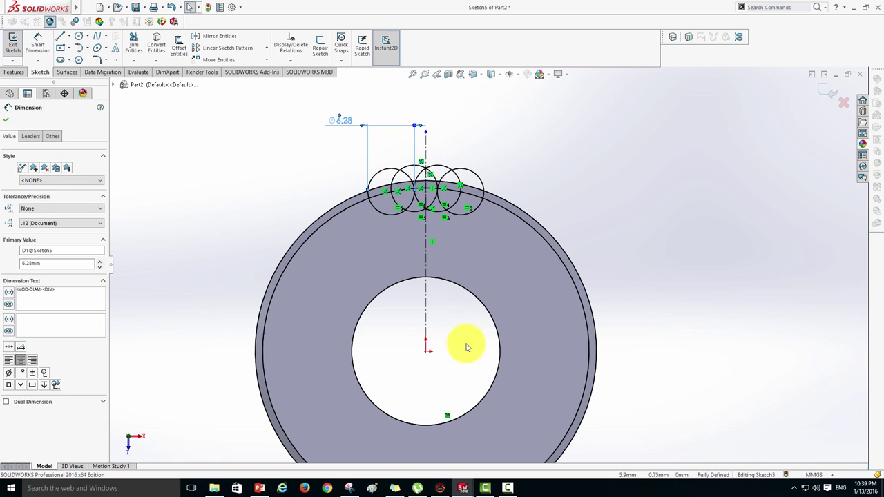
pyautogui.click(8, 119)
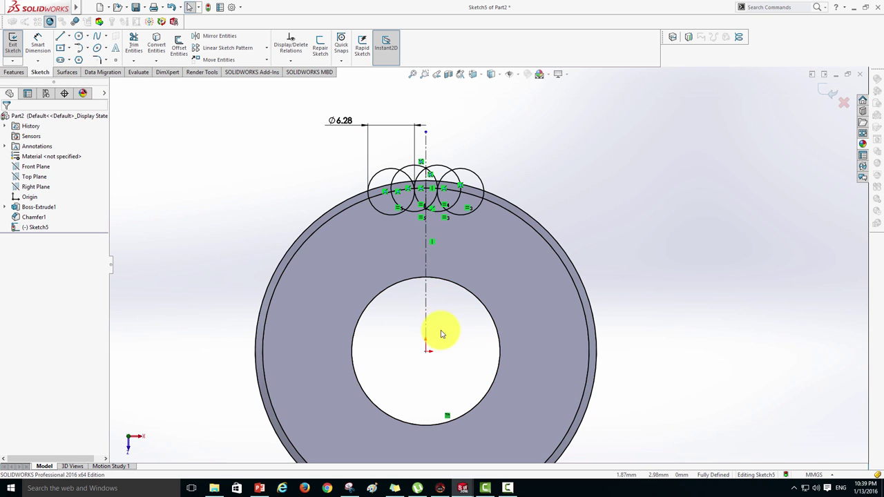
# Draw a circle centred on the origin and dimension its diameter to 39 mm
pyautogui.keyDown('ctrl'); pyautogui.moveTo(444, 332); pyautogui.dragTo(415, 299, button='middle'); pyautogui.keyUp('ctrl')
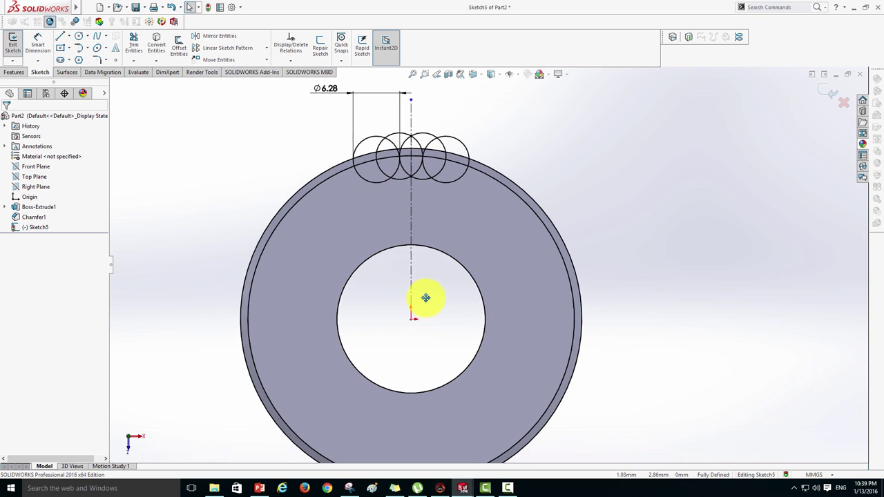
pyautogui.click(81, 40)
pyautogui.click(403, 319)
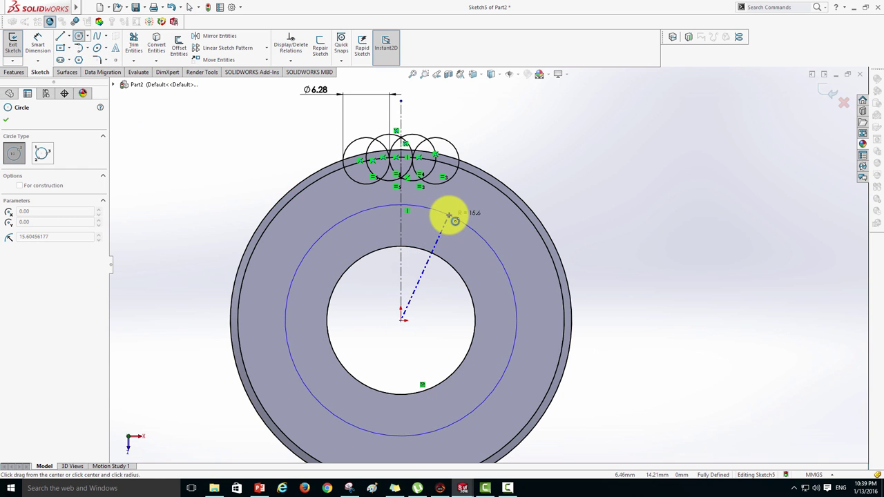
pyautogui.click(449, 216)
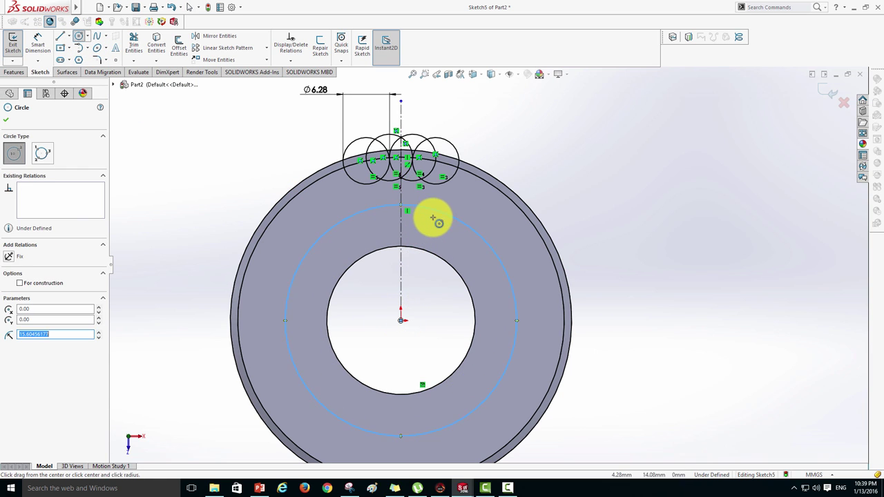
pyautogui.click(9, 118)
pyautogui.click(38, 43)
pyautogui.click(464, 221)
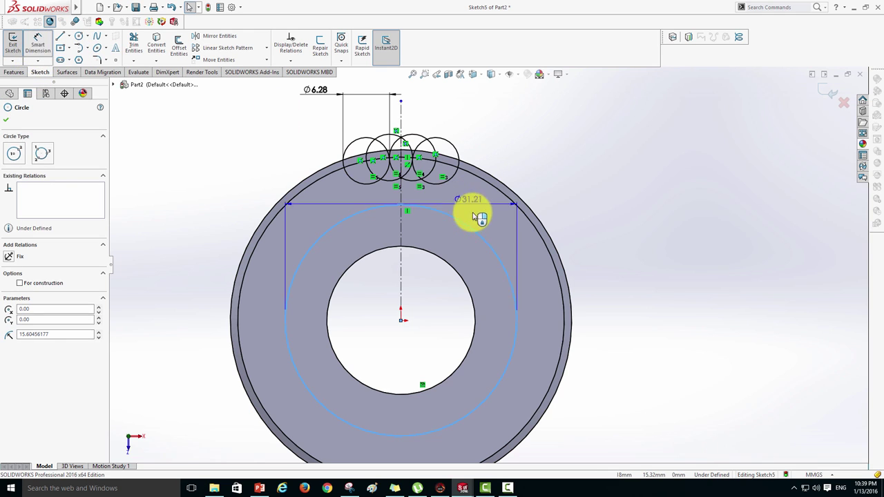
pyautogui.click(573, 177)
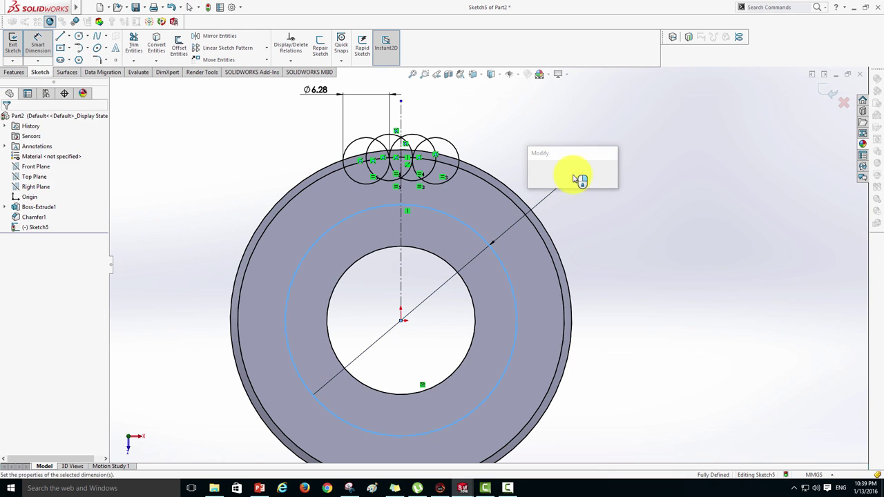
pyautogui.moveTo(580, 158); pyautogui.dragTo(652, 134)
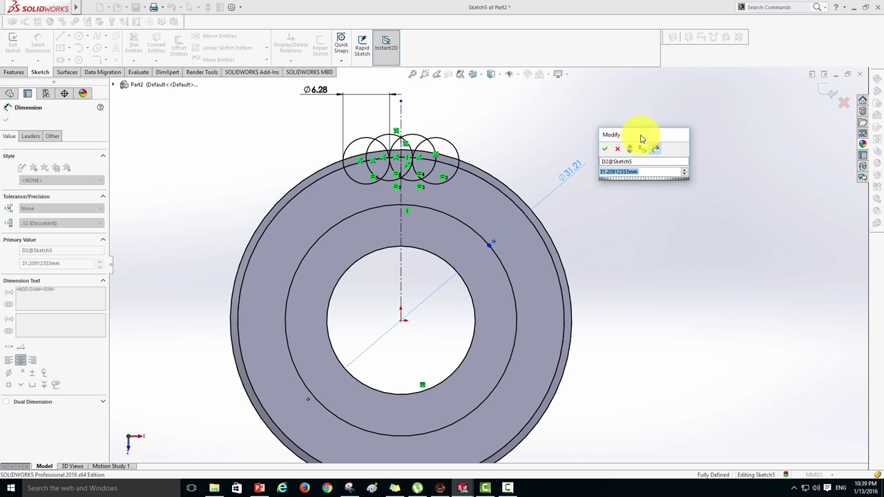
pyautogui.write('39')
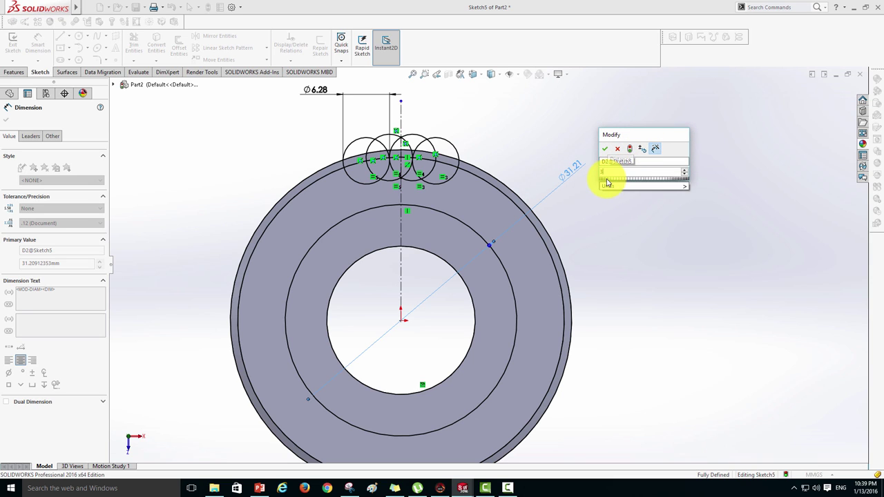
pyautogui.press('Return')
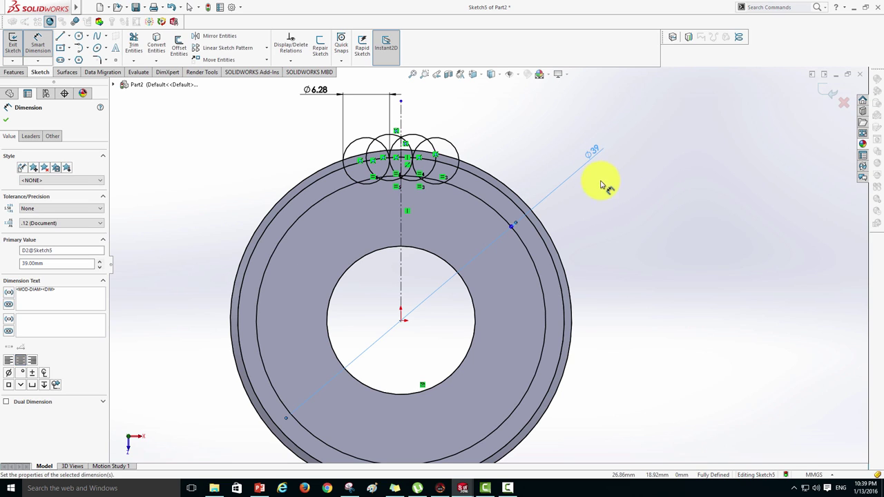
pyautogui.click(5, 119)
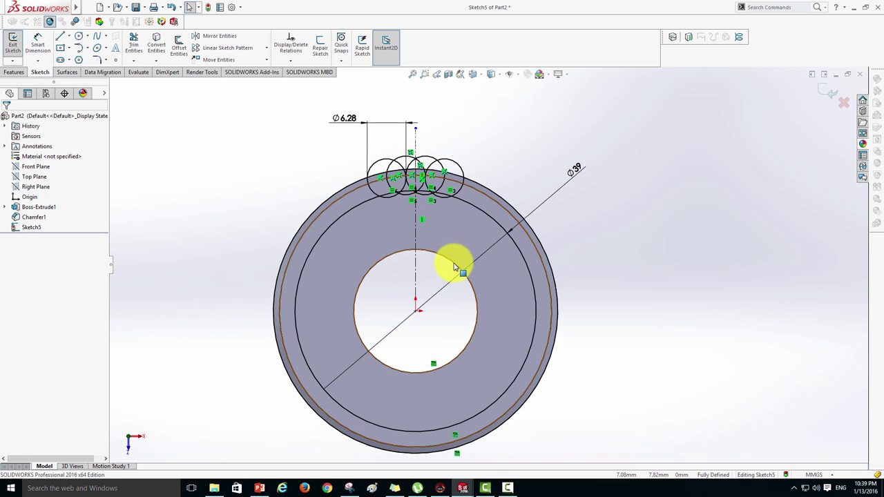
# Turn the view Normal To Sketch5 and zoom in on the tooth circles at the rim
pyautogui.scroll(2, 428, 277)
pyautogui.moveTo(410, 286)
pyautogui.keyDown('ctrl'); pyautogui.mouseDown(button='middle')
pyautogui.moveTo(400, 294)
pyautogui.moveTo(401, 276)
pyautogui.mouseUp(button='middle'); pyautogui.keyUp('ctrl')
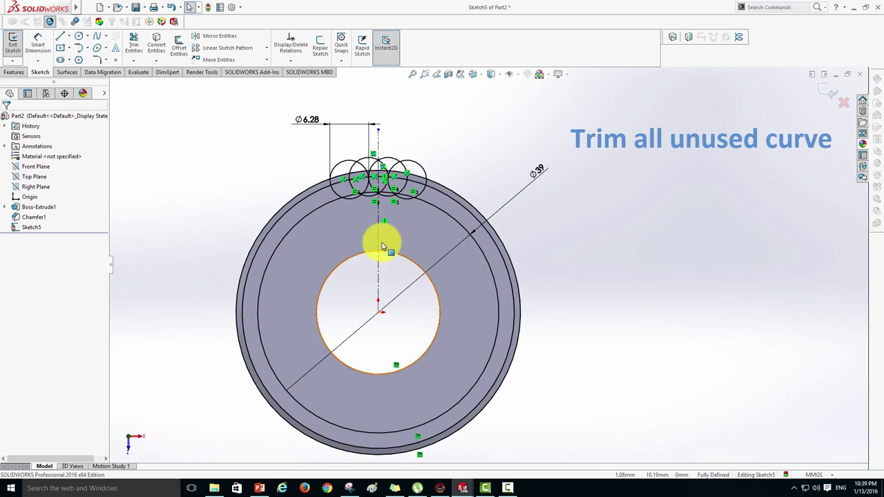
pyautogui.scroll(-2, 381, 240)
pyautogui.scroll(-1, 409, 221)
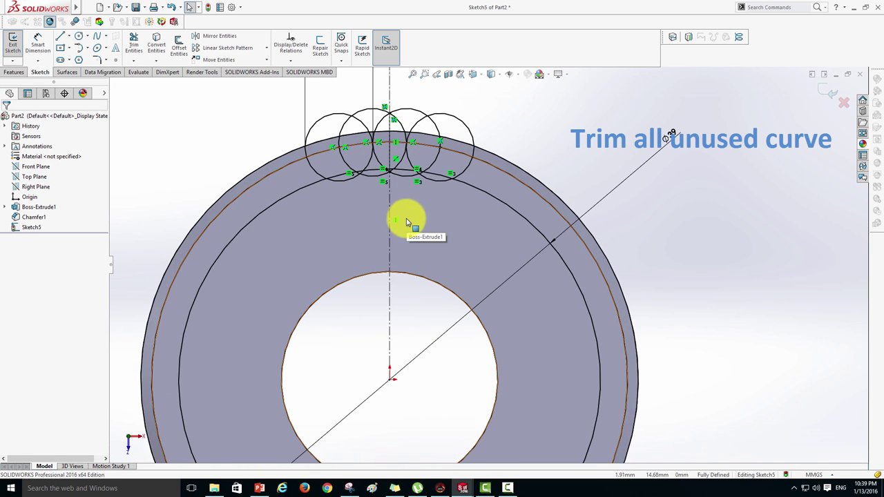
pyautogui.scroll(-1, 409, 227)
pyautogui.moveTo(428, 256)
pyautogui.keyDown('ctrl'); pyautogui.mouseDown(button='middle')
pyautogui.moveTo(435, 306)
pyautogui.moveTo(451, 315)
pyautogui.moveTo(410, 324)
pyautogui.mouseUp(button='middle'); pyautogui.keyUp('ctrl')
pyautogui.scroll(-1, 436, 301)
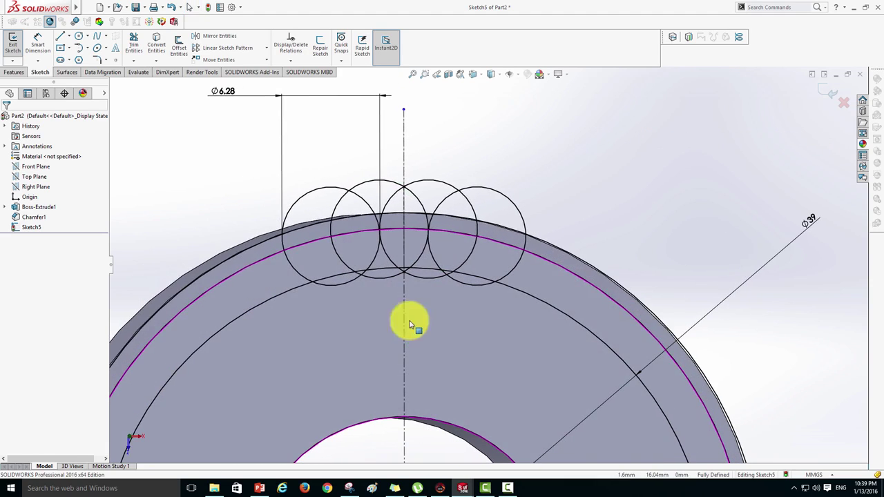
pyautogui.rightClick(30, 226)
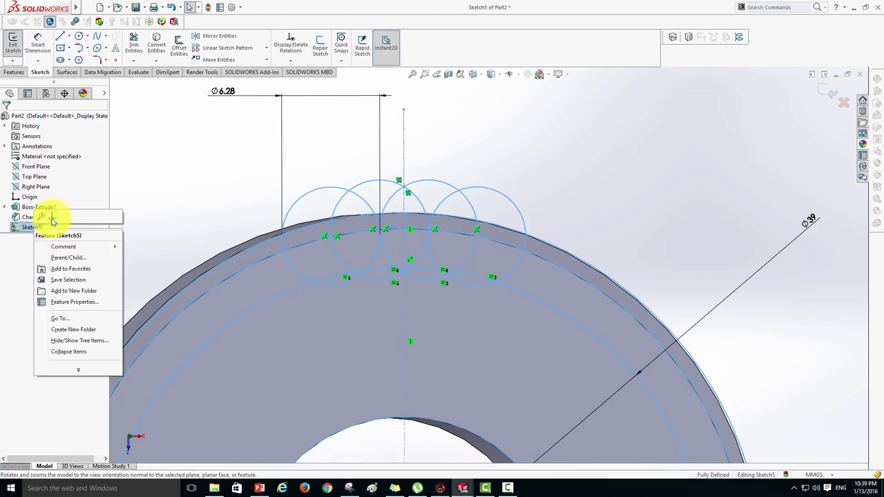
pyautogui.click(52, 220)
pyautogui.scroll(-2, 483, 170)
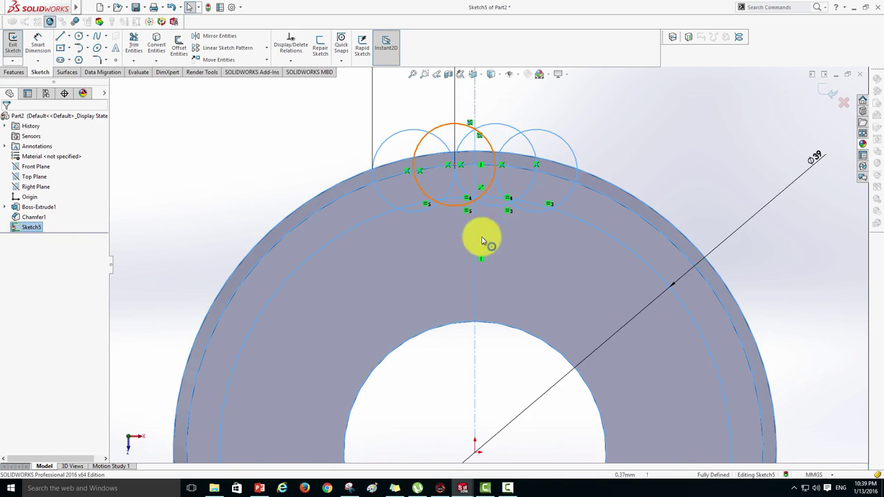
pyautogui.click(629, 136)
pyautogui.scroll(-1, 485, 231)
pyautogui.scroll(-1, 476, 249)
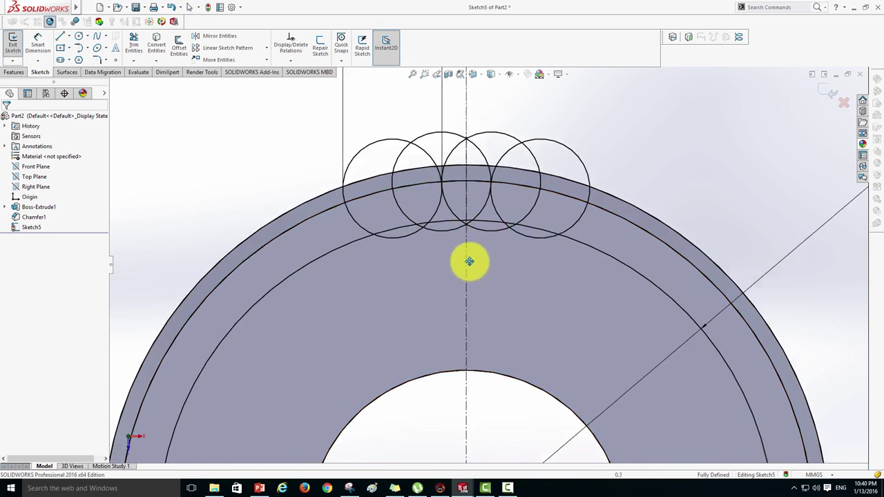
pyautogui.scroll(-1, 469, 261)
pyautogui.moveTo(470, 261)
pyautogui.keyDown('ctrl'); pyautogui.mouseDown(button='middle')
pyautogui.moveTo(431, 336)
pyautogui.moveTo(442, 352)
pyautogui.mouseUp(button='middle'); pyautogui.keyUp('ctrl')
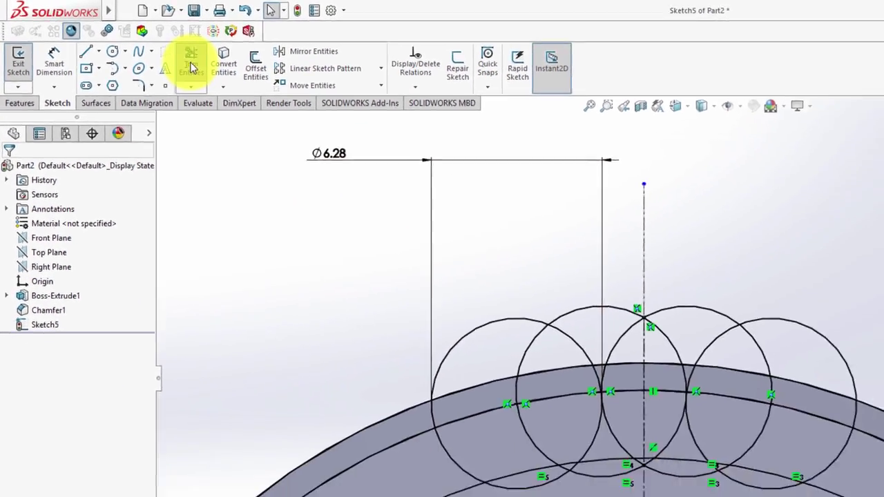
# Power-trim the inner ring and circle arcs below the tooth circles
pyautogui.click(248, 83)
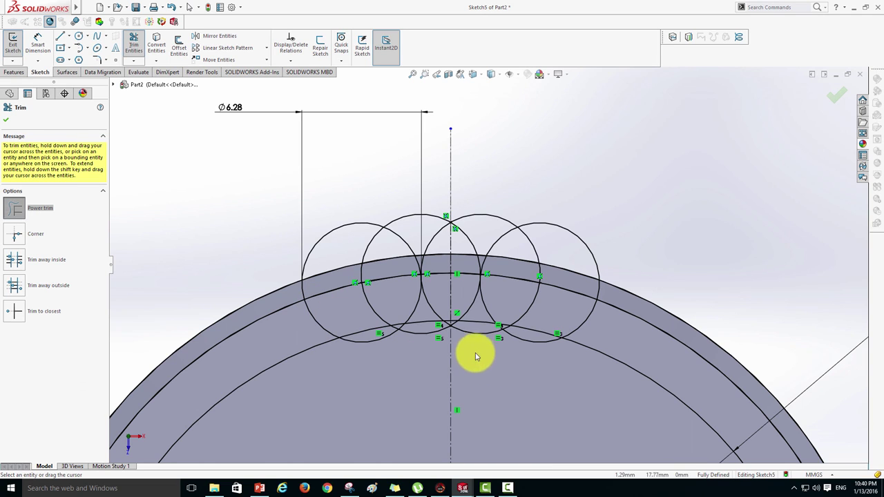
pyautogui.moveTo(475, 356); pyautogui.dragTo(469, 334)
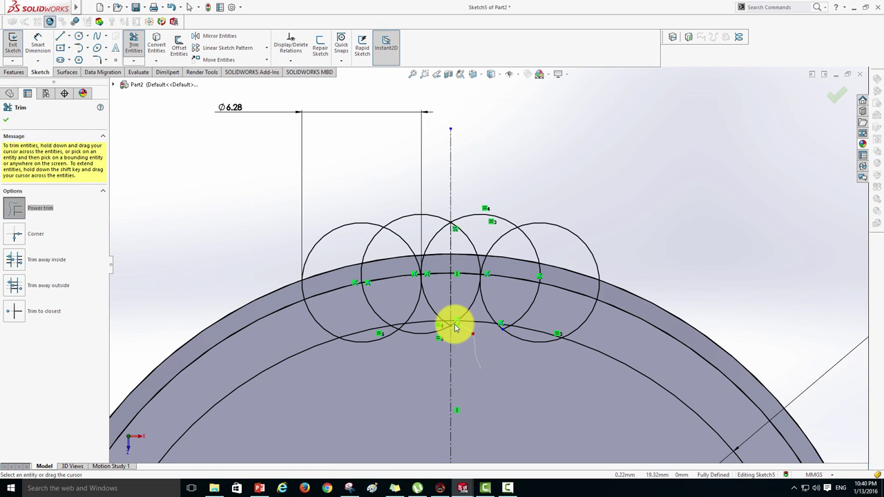
pyautogui.moveTo(420, 360); pyautogui.dragTo(438, 333)
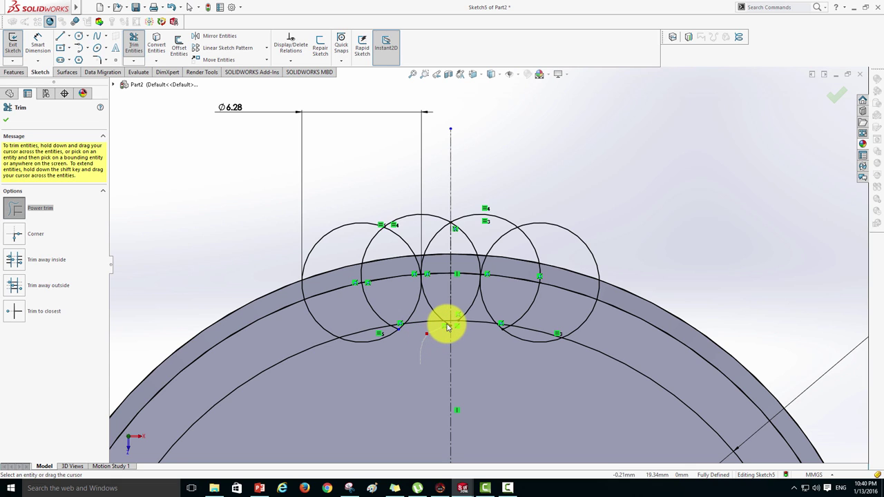
pyautogui.moveTo(447, 326); pyautogui.dragTo(417, 356)
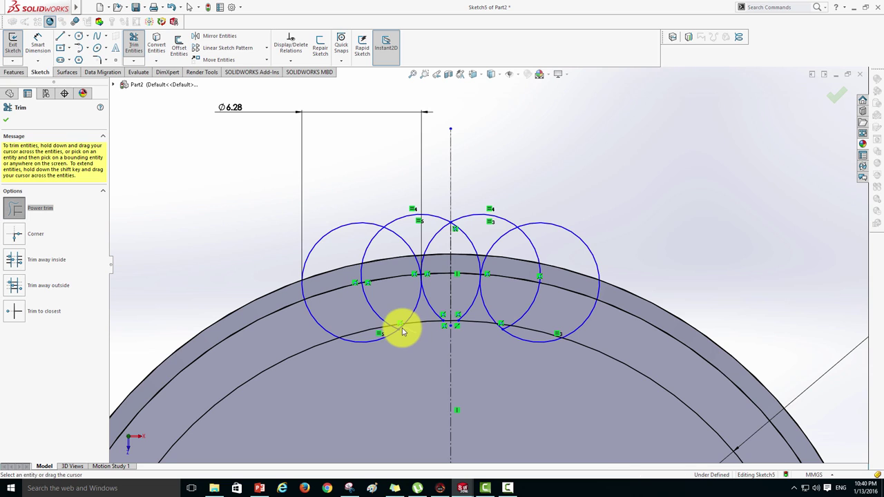
pyautogui.moveTo(390, 331); pyautogui.dragTo(380, 339)
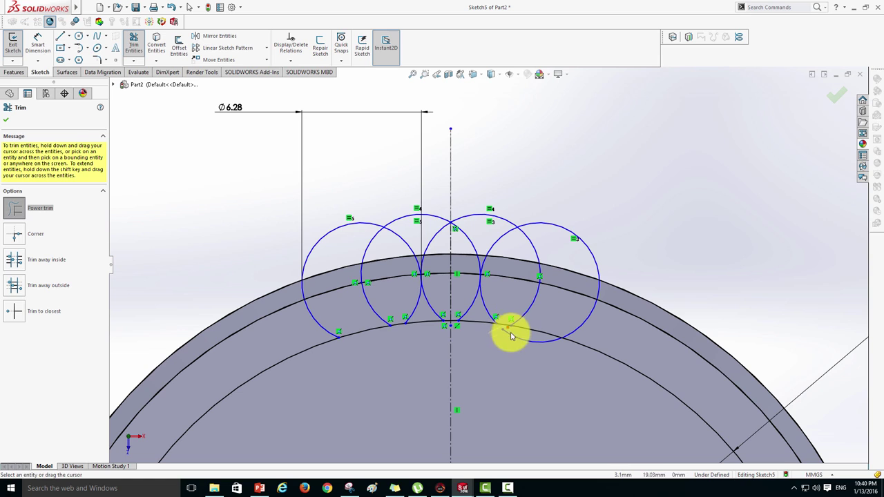
pyautogui.moveTo(511, 336); pyautogui.dragTo(511, 347)
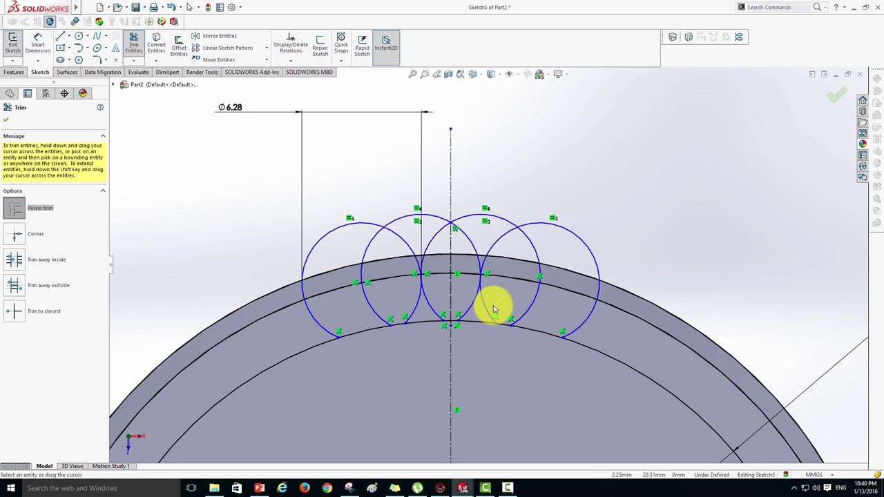
pyautogui.moveTo(496, 306); pyautogui.dragTo(404, 305)
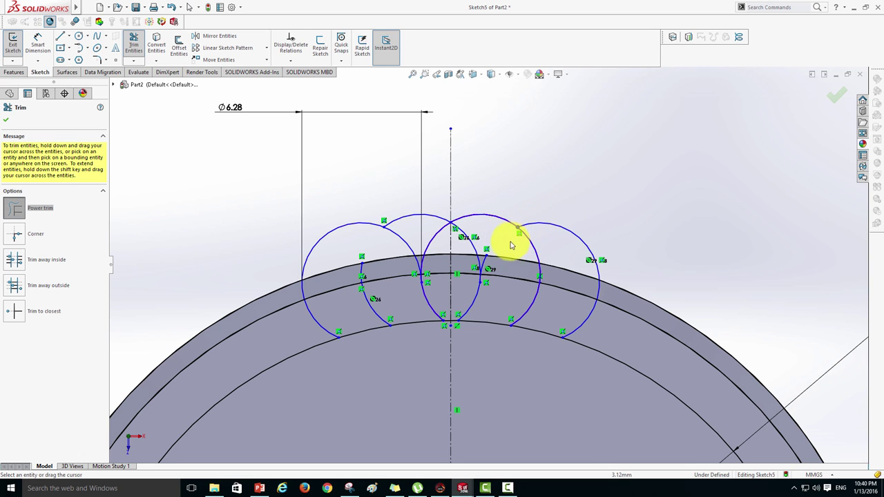
pyautogui.moveTo(511, 245); pyautogui.dragTo(496, 273)
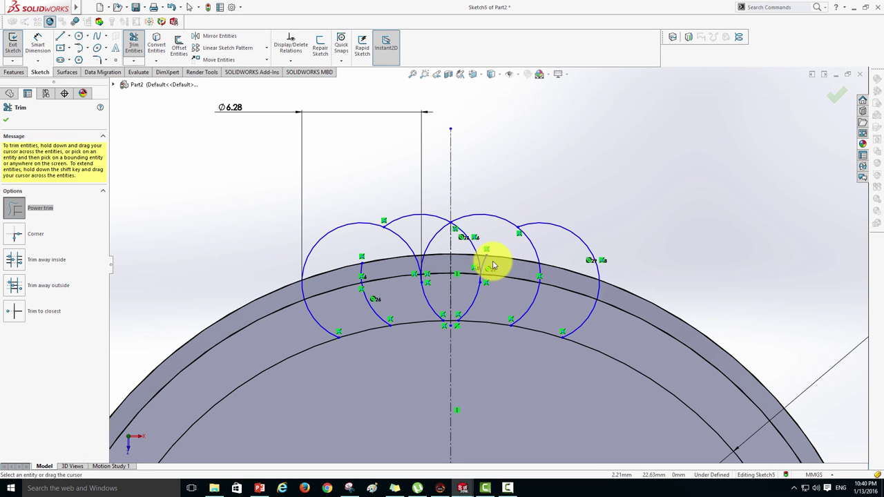
# Undo the mistaken trims and re-trim the left and right arc pieces between the circles
pyautogui.click(176, 11)
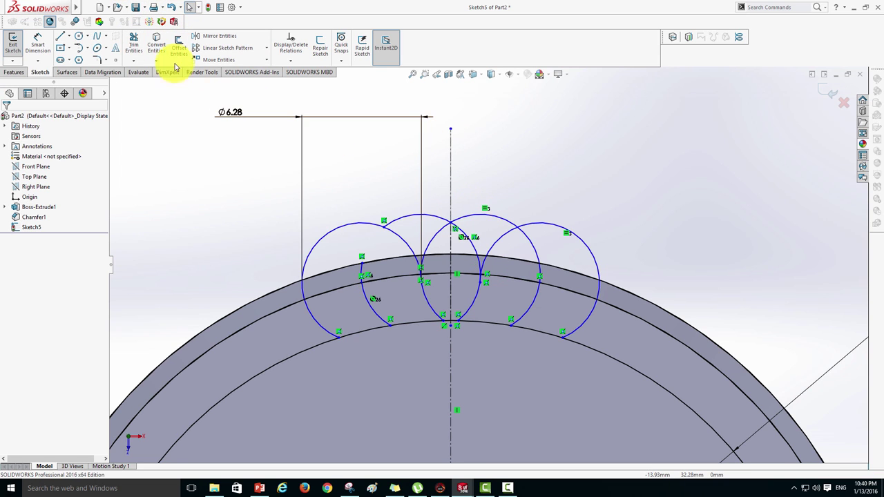
pyautogui.click(136, 47)
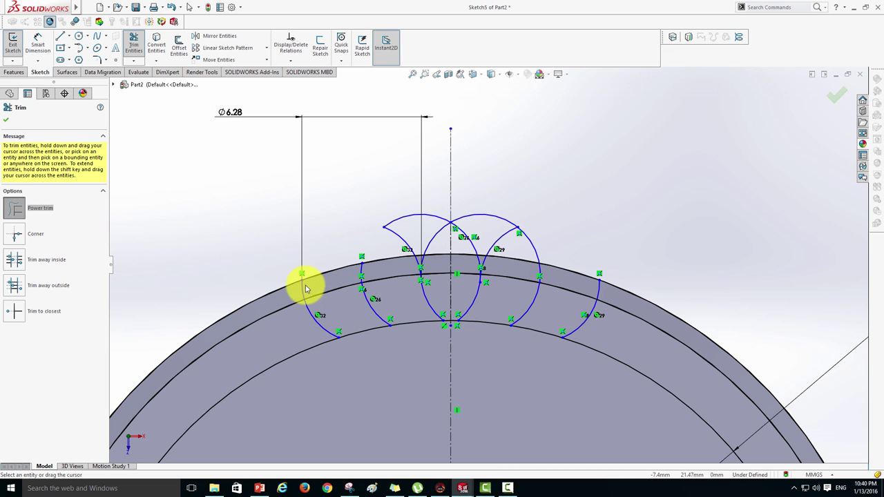
pyautogui.moveTo(325, 306); pyautogui.dragTo(316, 322)
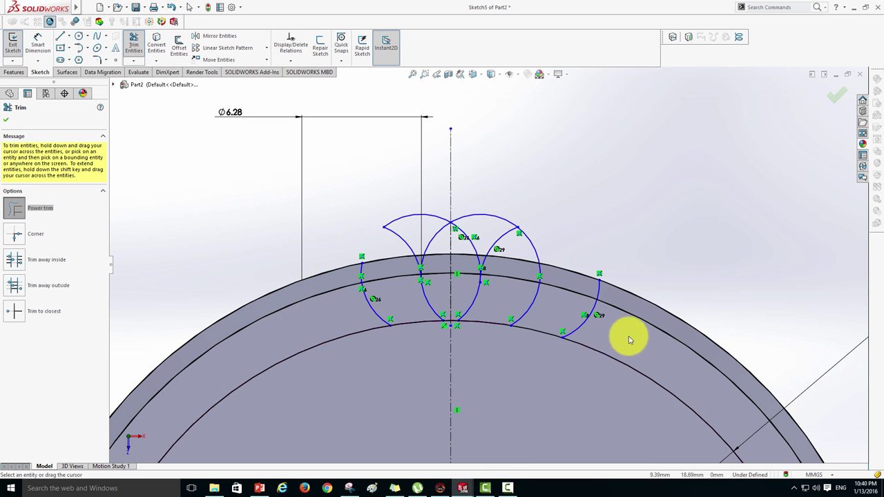
pyautogui.moveTo(578, 338); pyautogui.dragTo(559, 296)
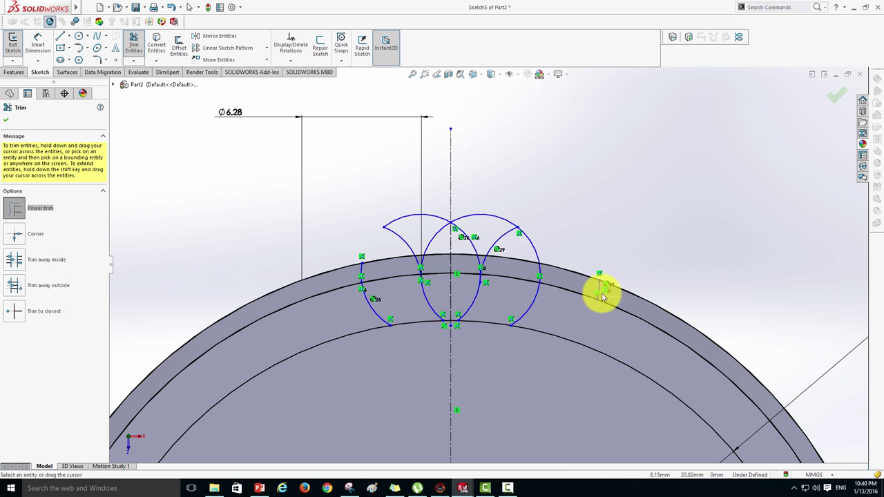
pyautogui.moveTo(618, 297); pyautogui.dragTo(589, 281)
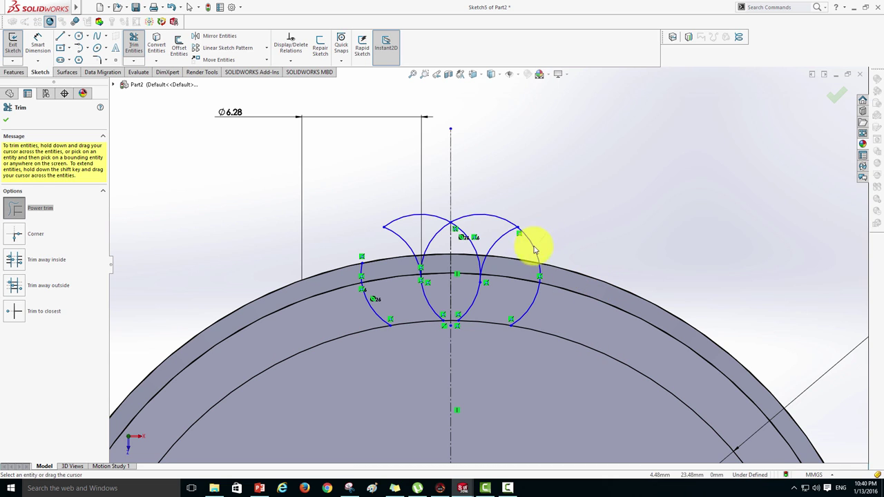
pyautogui.moveTo(534, 249); pyautogui.dragTo(549, 265)
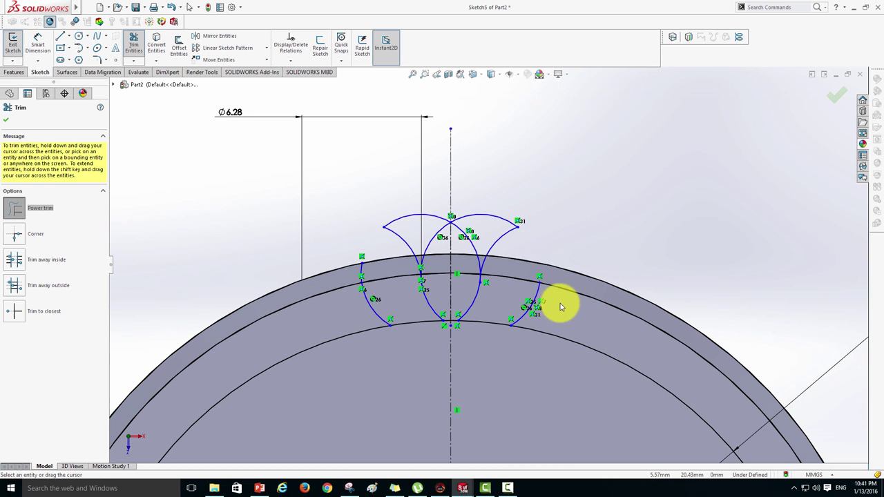
pyautogui.moveTo(561, 306); pyautogui.dragTo(532, 292)
pyautogui.moveTo(394, 306)
pyautogui.mouseDown()
pyautogui.moveTo(355, 288)
pyautogui.moveTo(393, 216)
pyautogui.mouseUp()
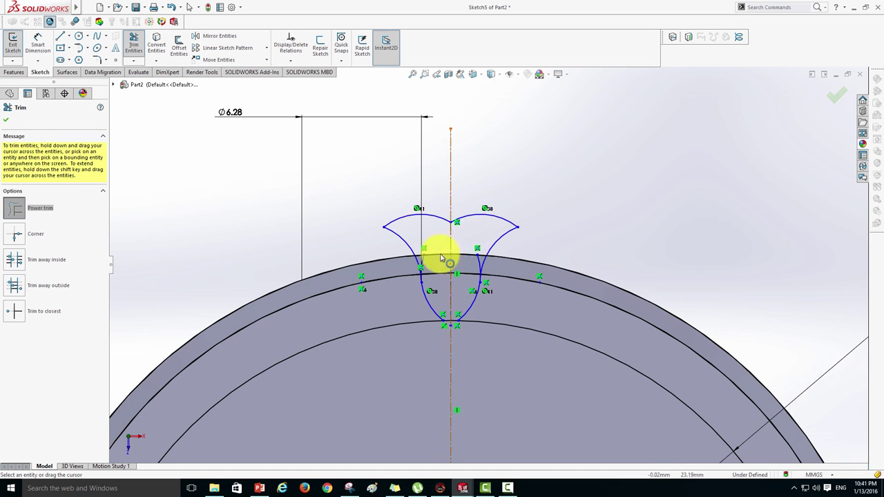
# Trim the short leftover curve segment between the tooth circles
pyautogui.scroll(-2, 428, 266)
pyautogui.scroll(-2, 450, 266)
pyautogui.scroll(-2, 451, 262)
pyautogui.scroll(-1, 456, 261)
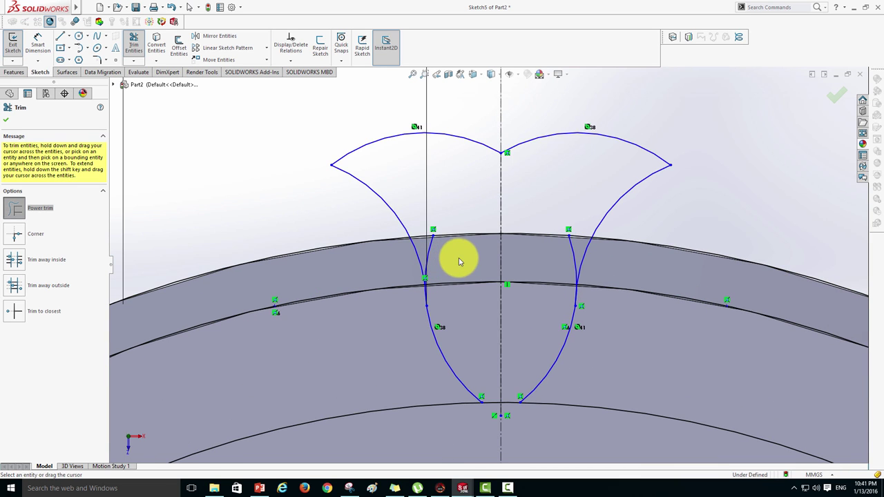
pyautogui.moveTo(431, 246); pyautogui.dragTo(559, 258)
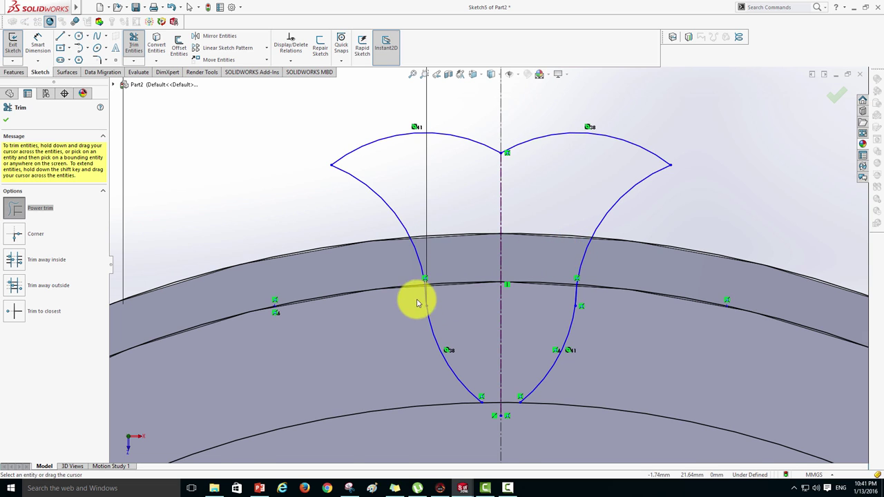
pyautogui.scroll(-2, 434, 301)
pyautogui.scroll(-2, 435, 306)
pyautogui.scroll(-2, 436, 305)
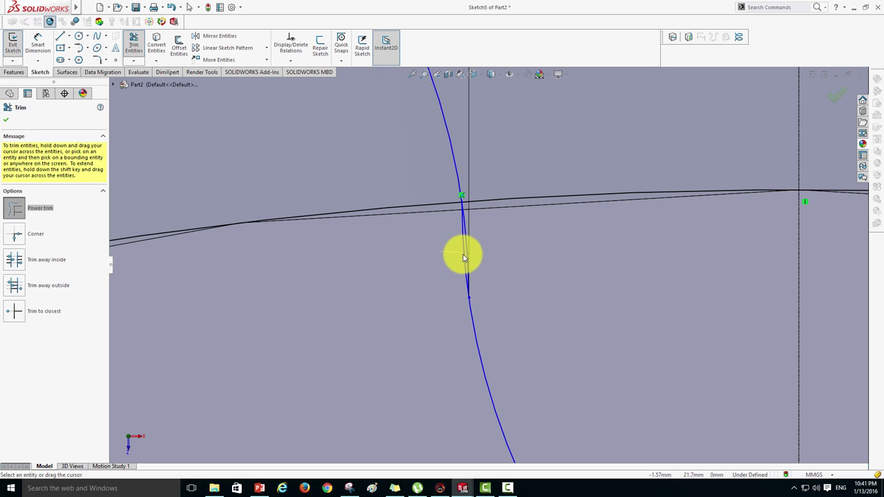
pyautogui.scroll(1, 397, 291)
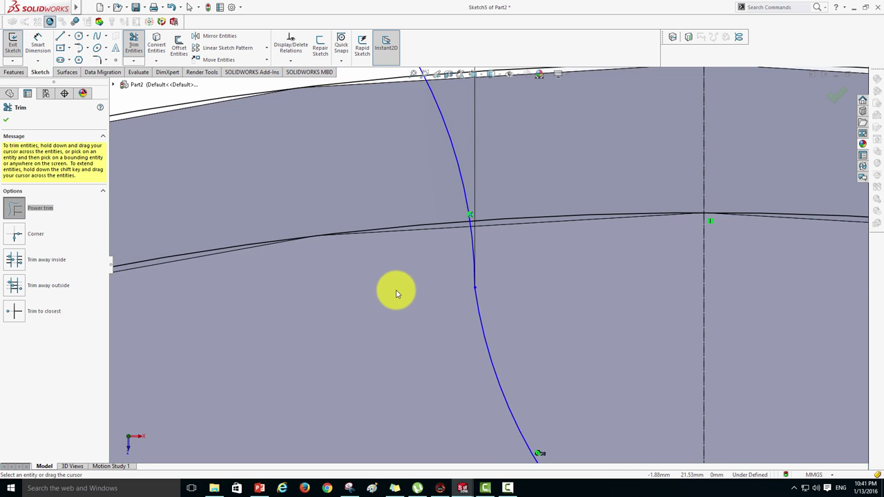
pyautogui.scroll(2, 398, 291)
pyautogui.keyDown('ctrl'); pyautogui.moveTo(655, 302); pyautogui.dragTo(444, 299, button='middle'); pyautogui.keyUp('ctrl')
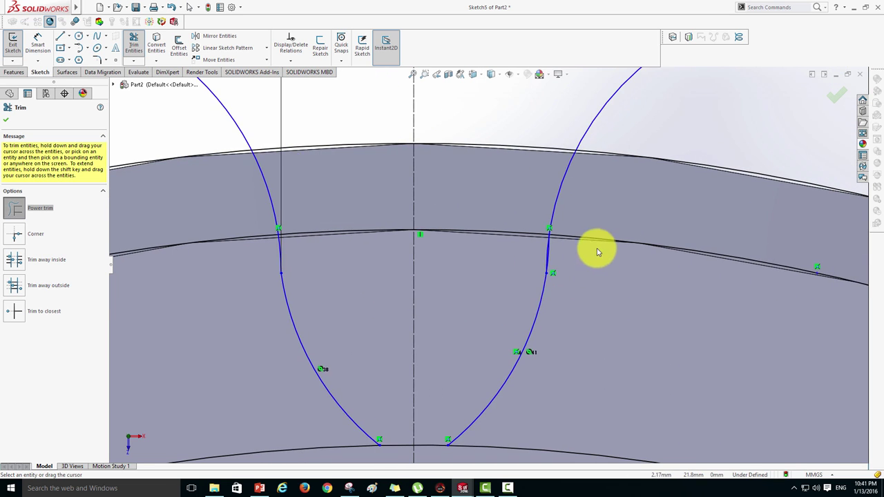
pyautogui.scroll(-2, 508, 262)
pyautogui.scroll(-2, 506, 266)
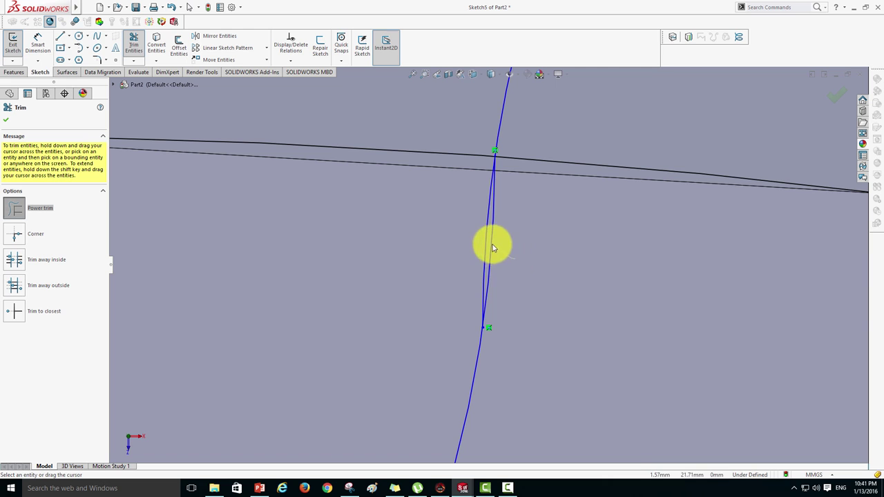
pyautogui.scroll(1, 536, 276)
pyautogui.scroll(3, 532, 277)
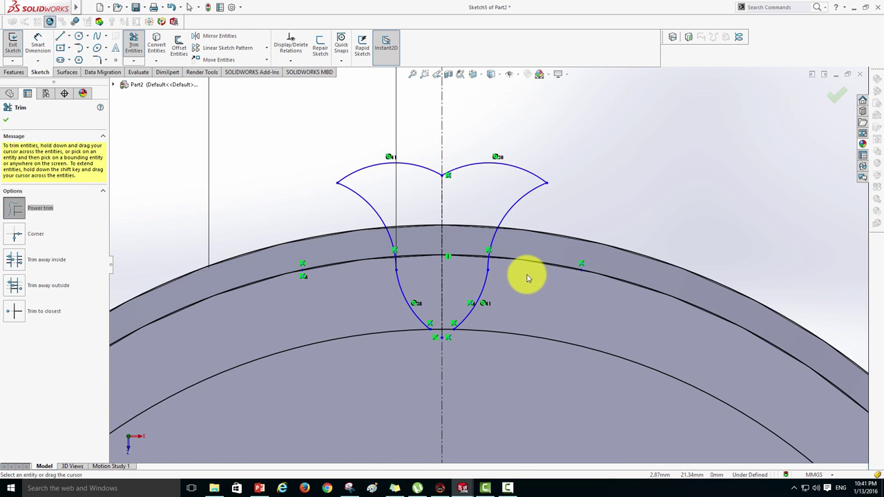
pyautogui.scroll(3, 524, 276)
pyautogui.scroll(1, 509, 296)
pyautogui.scroll(1, 499, 297)
pyautogui.scroll(-1, 489, 305)
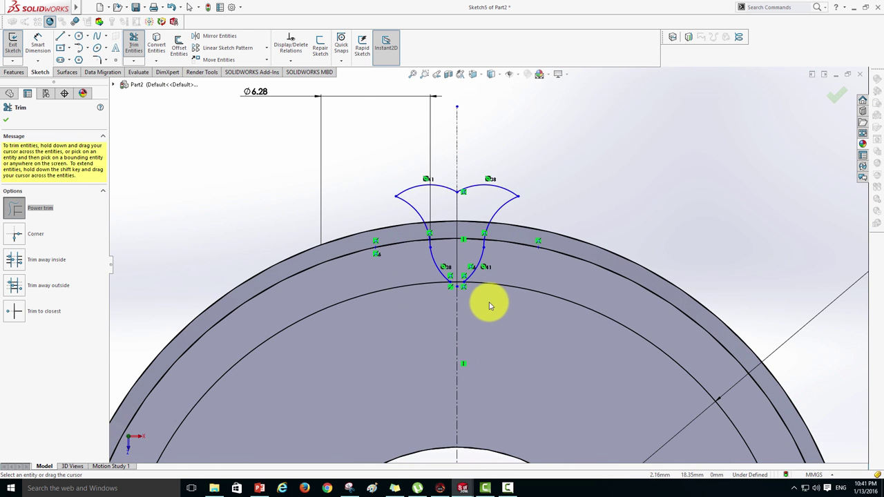
# Trim the remaining ring-circle segments around the tooth profile and at the centreline
pyautogui.moveTo(392, 232)
pyautogui.mouseDown()
pyautogui.moveTo(412, 292)
pyautogui.moveTo(605, 253)
pyautogui.mouseUp()
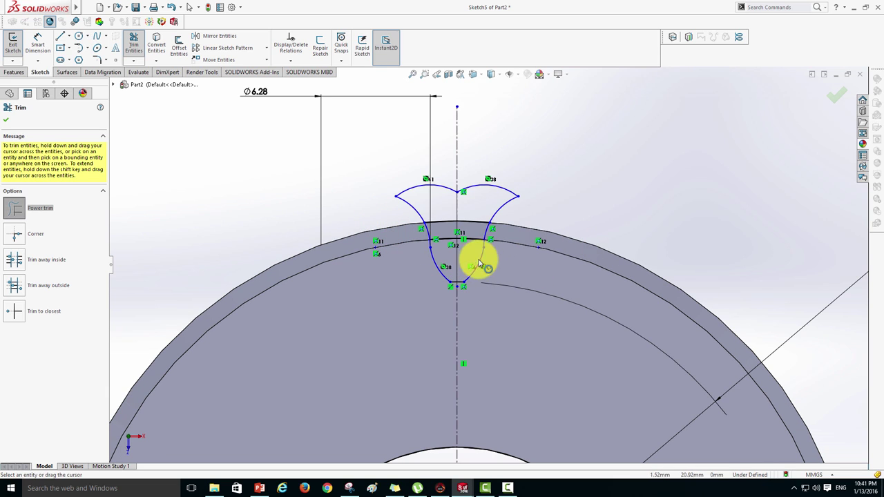
pyautogui.scroll(-2, 479, 253)
pyautogui.scroll(-2, 468, 248)
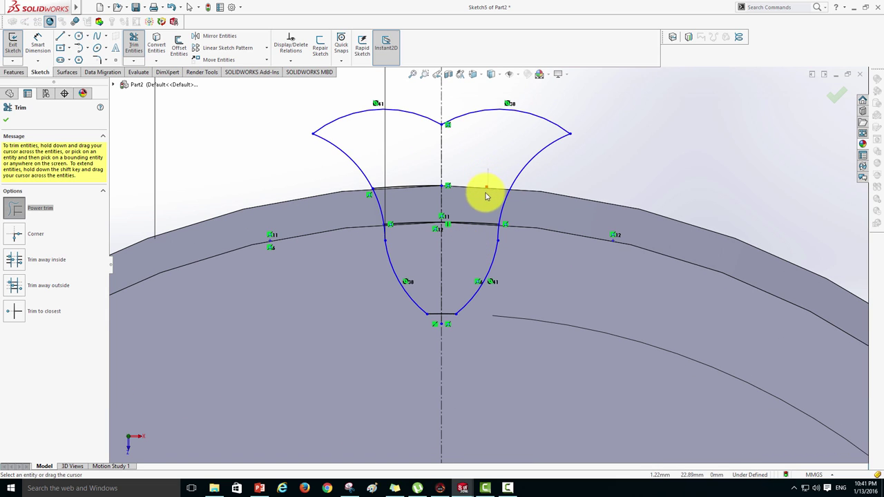
pyautogui.moveTo(486, 196)
pyautogui.mouseDown()
pyautogui.moveTo(473, 230)
pyautogui.moveTo(410, 189)
pyautogui.moveTo(420, 227)
pyautogui.mouseUp()
pyautogui.scroll(3, 426, 191)
pyautogui.scroll(4, 424, 191)
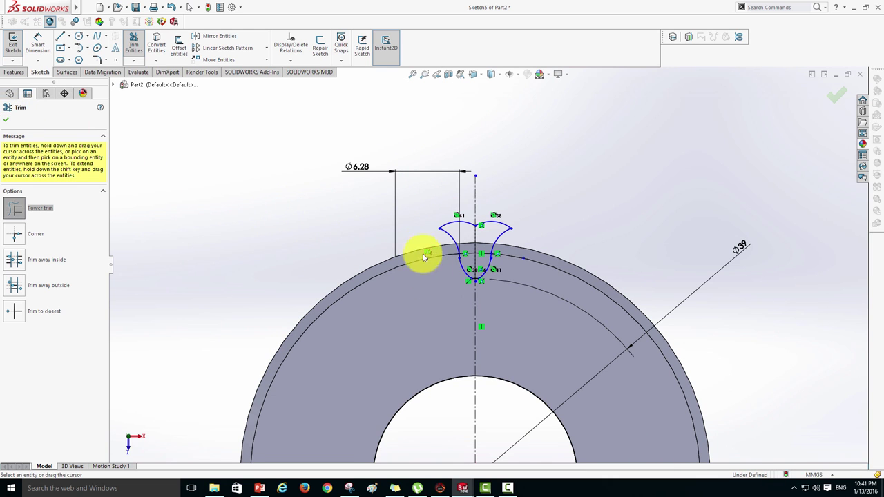
pyautogui.scroll(2, 484, 290)
pyautogui.scroll(-4, 479, 276)
pyautogui.scroll(-2, 490, 256)
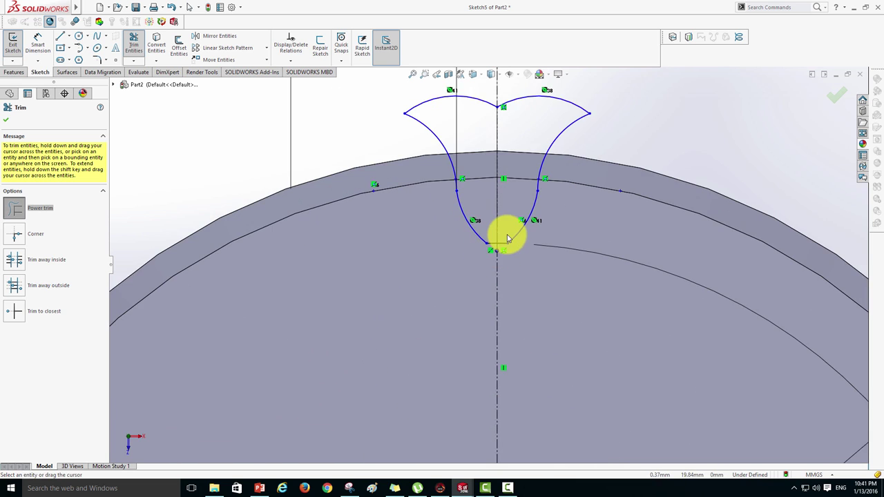
pyautogui.moveTo(508, 239)
pyautogui.keyDown('ctrl'); pyautogui.mouseDown(button='middle')
pyautogui.moveTo(433, 315)
pyautogui.moveTo(450, 381)
pyautogui.mouseUp(button='middle'); pyautogui.keyUp('ctrl')
pyautogui.scroll(2, 428, 366)
pyautogui.scroll(-1, 454, 323)
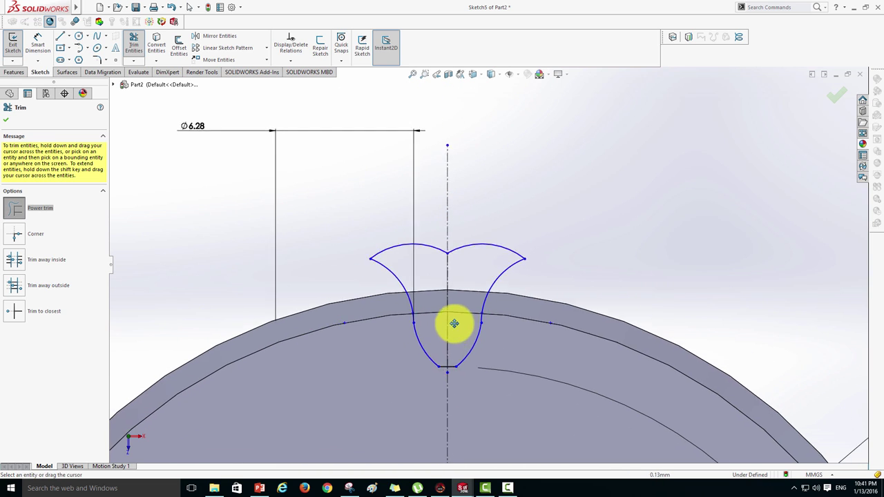
pyautogui.moveTo(454, 323)
pyautogui.keyDown('ctrl'); pyautogui.mouseDown(button='middle')
pyautogui.moveTo(490, 325)
pyautogui.moveTo(480, 319)
pyautogui.mouseUp(button='middle'); pyautogui.keyUp('ctrl')
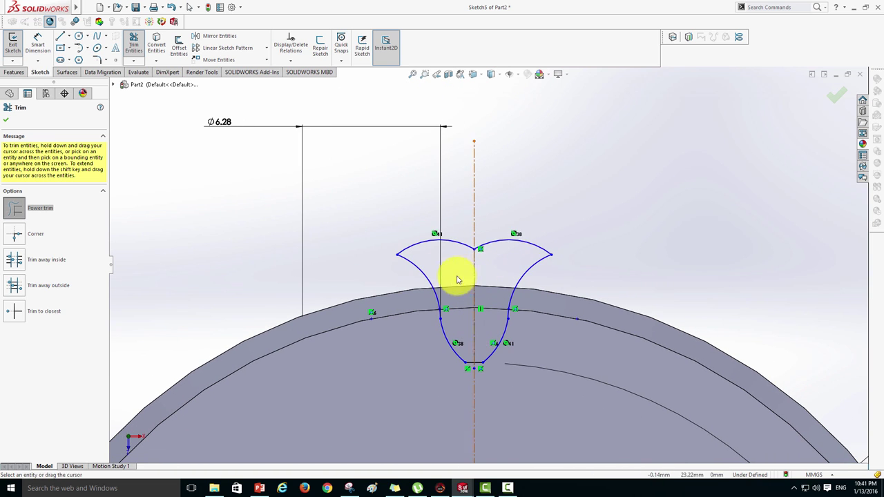
pyautogui.click(7, 124)
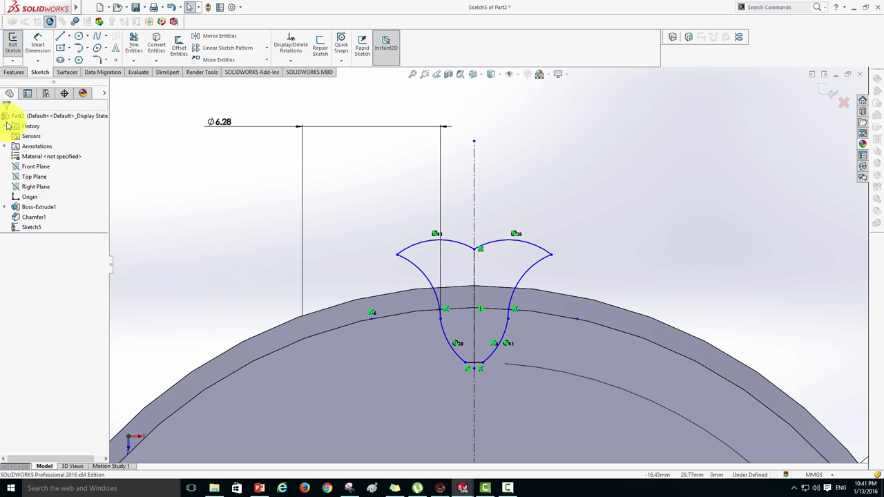
# Exit Sketch5 and set its sketch colour to red
pyautogui.click(12, 45)
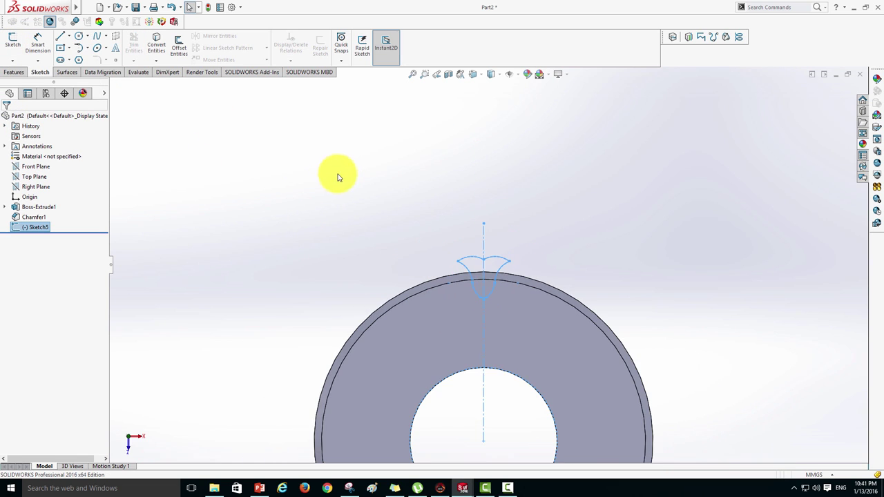
pyautogui.moveTo(391, 293)
pyautogui.mouseDown(button='middle')
pyautogui.moveTo(410, 191)
pyautogui.moveTo(410, 286)
pyautogui.moveTo(405, 172)
pyautogui.moveTo(422, 265)
pyautogui.moveTo(483, 310)
pyautogui.moveTo(450, 233)
pyautogui.moveTo(465, 279)
pyautogui.moveTo(460, 298)
pyautogui.moveTo(424, 301)
pyautogui.mouseUp(button='middle')
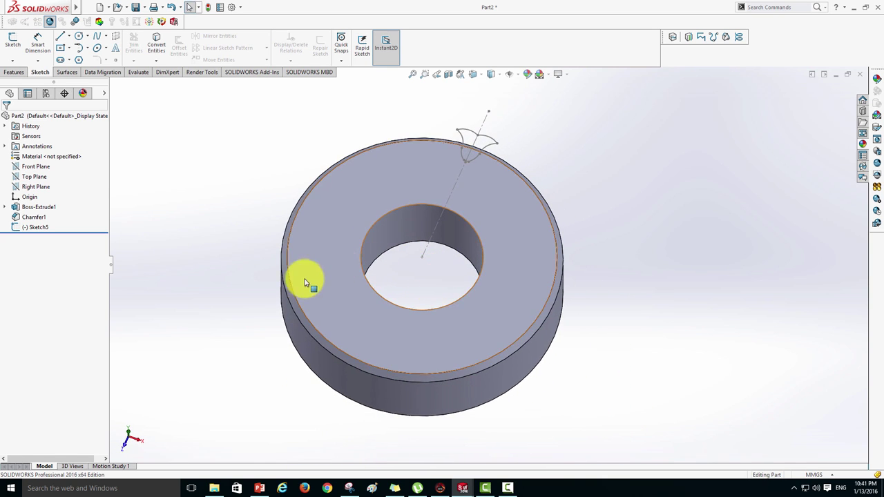
pyautogui.rightClick(39, 230)
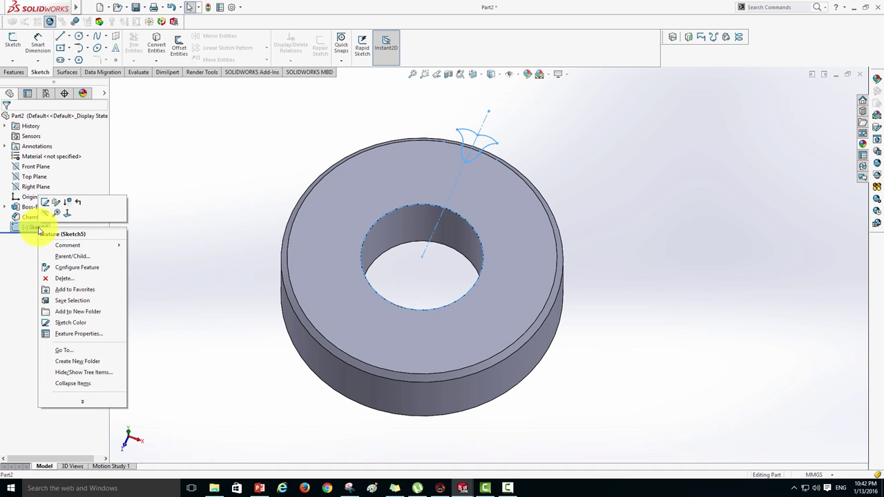
pyautogui.click(78, 323)
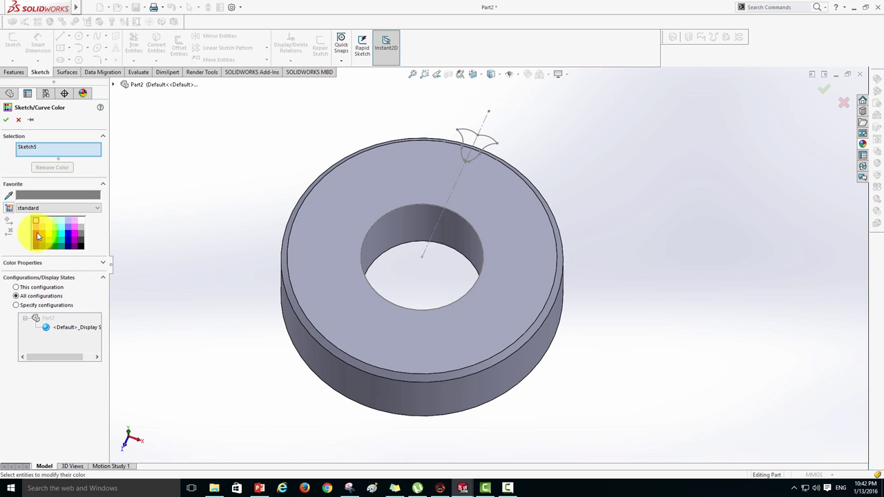
pyautogui.click(37, 236)
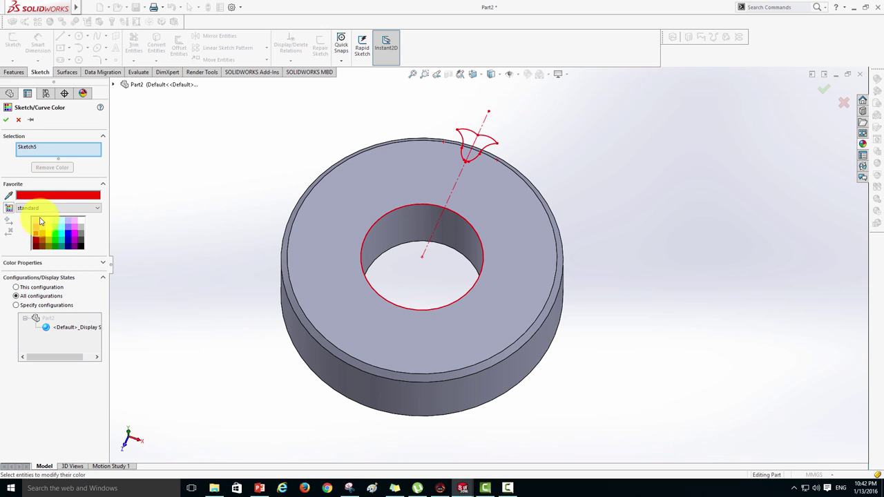
pyautogui.click(7, 122)
# Reopen Sketch5, trim the leftover segments near the tooth profile, and exit the sketch
pyautogui.moveTo(238, 258)
pyautogui.mouseDown(button='middle')
pyautogui.moveTo(258, 296)
pyautogui.moveTo(253, 282)
pyautogui.moveTo(242, 292)
pyautogui.mouseUp(button='middle')
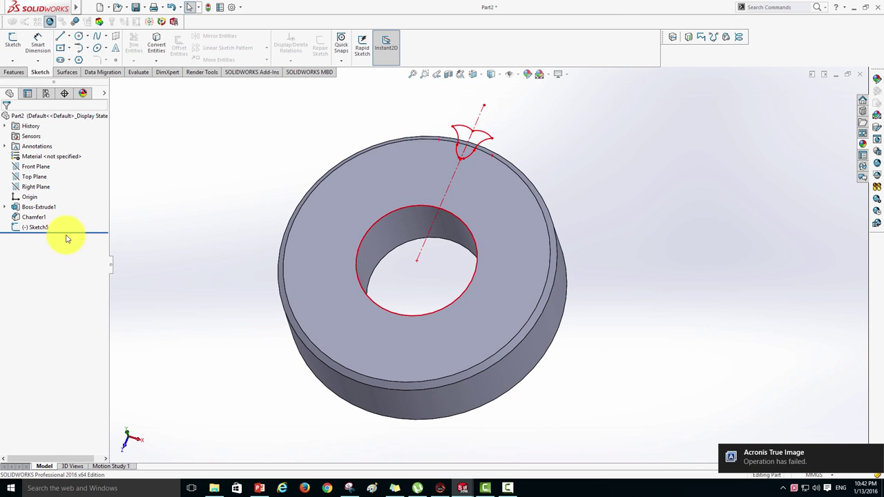
pyautogui.rightClick(36, 231)
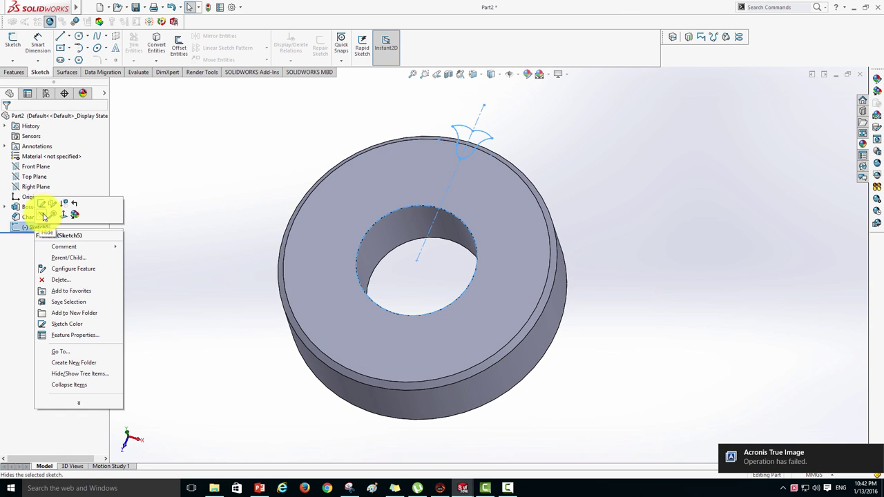
pyautogui.click(42, 208)
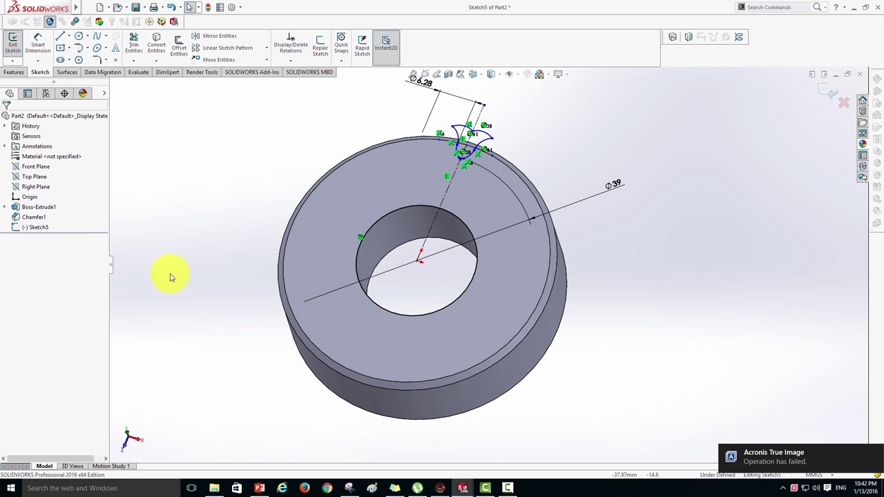
pyautogui.click(133, 40)
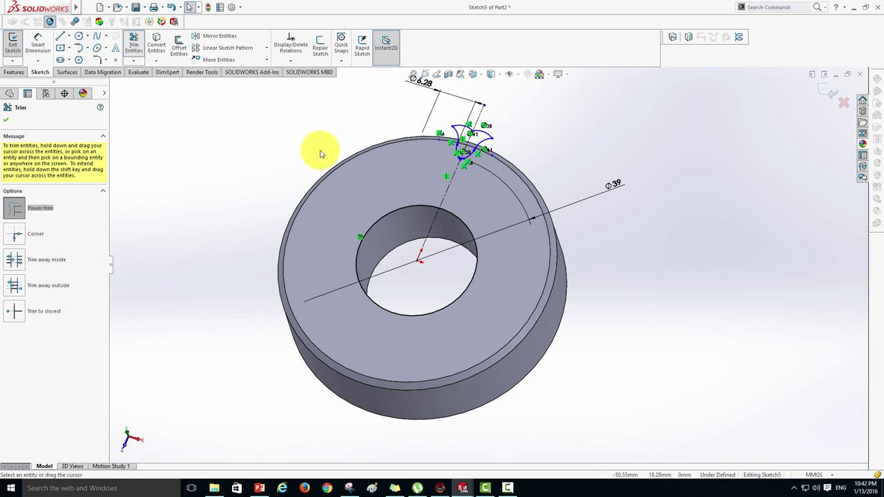
pyautogui.moveTo(390, 184); pyautogui.dragTo(478, 291)
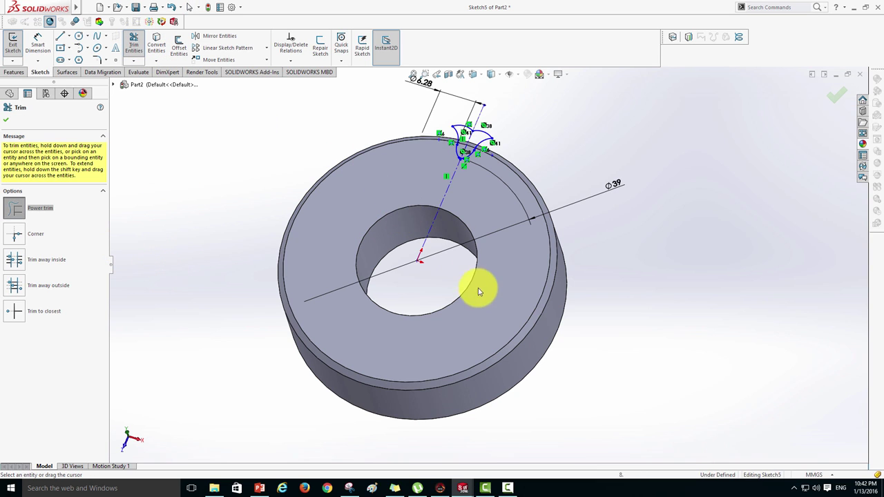
pyautogui.click(9, 118)
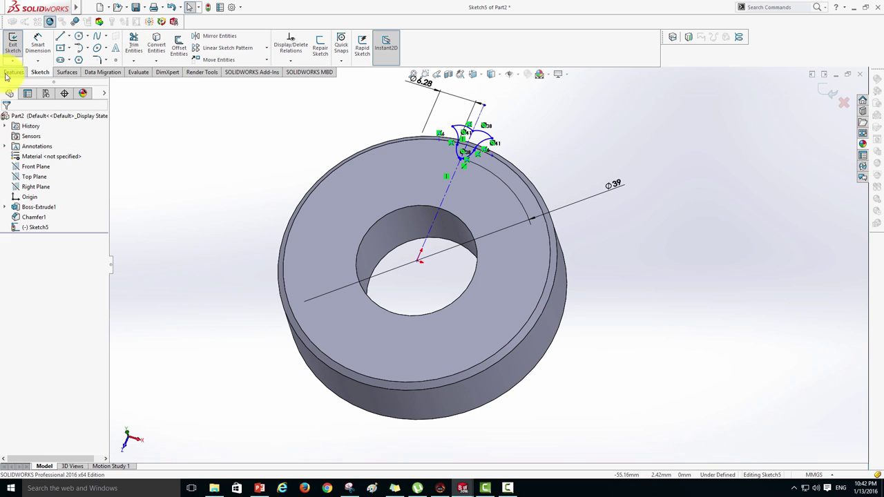
pyautogui.click(14, 50)
pyautogui.moveTo(257, 236)
pyautogui.mouseDown(button='middle')
pyautogui.moveTo(251, 258)
pyautogui.moveTo(256, 251)
pyautogui.moveTo(270, 261)
pyautogui.mouseUp(button='middle')
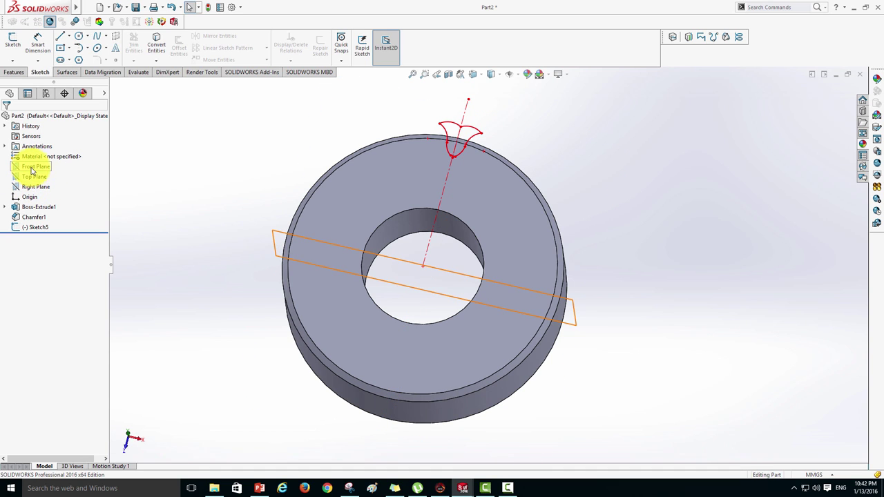
# Show the Front Plane in the graphics area
pyautogui.rightClick(35, 171)
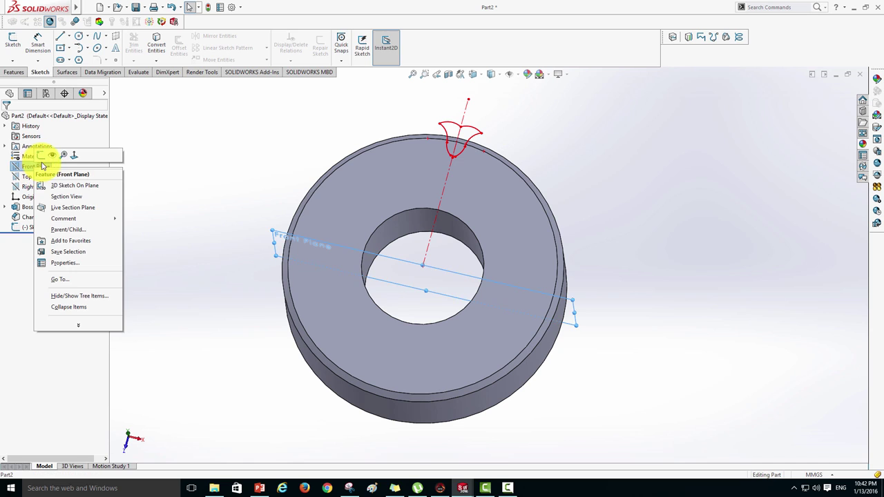
pyautogui.click(54, 158)
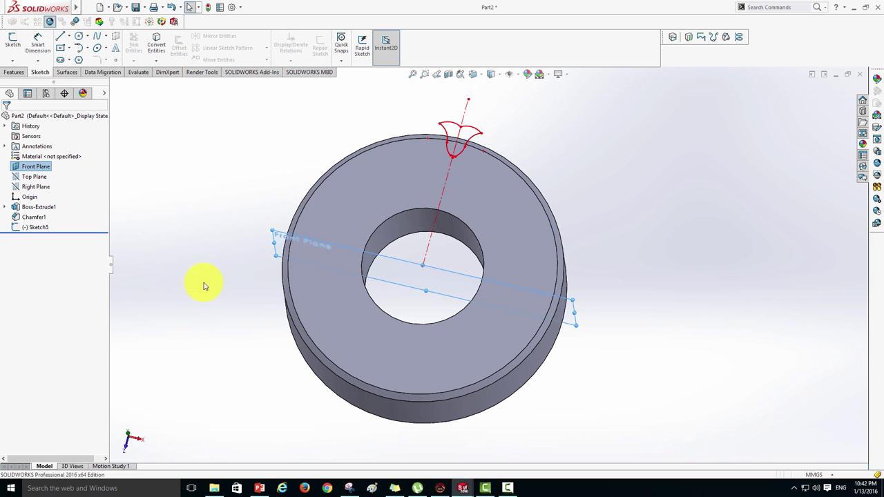
pyautogui.click(244, 327)
pyautogui.moveTo(250, 334)
pyautogui.mouseDown(button='middle')
pyautogui.moveTo(272, 272)
pyautogui.moveTo(253, 281)
pyautogui.mouseUp(button='middle')
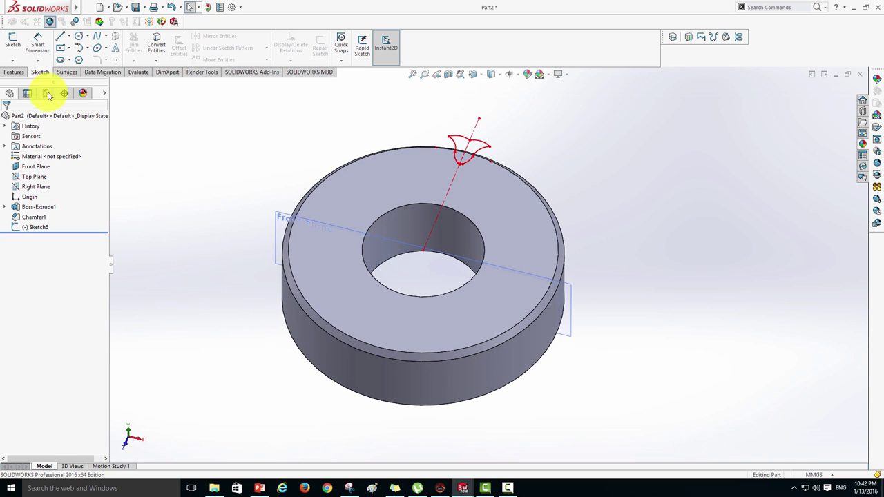
# Start Sketch6 on the Front Plane and view it Normal To
pyautogui.click(11, 49)
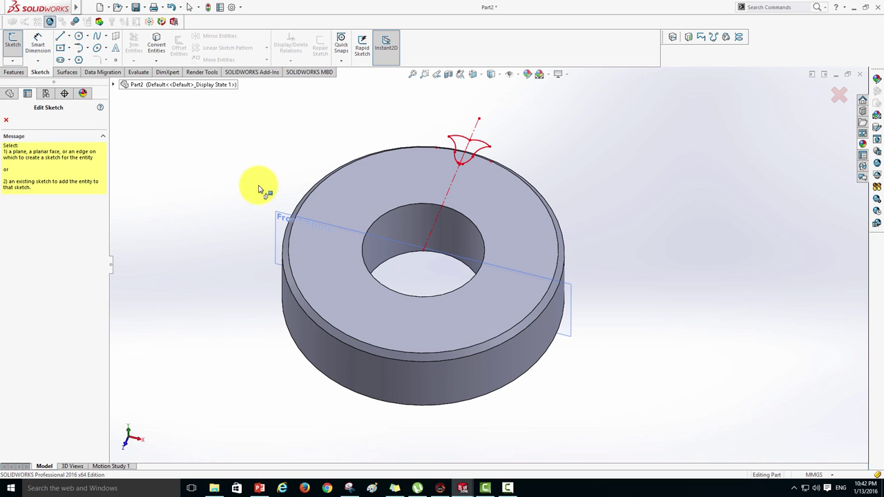
pyautogui.click(275, 228)
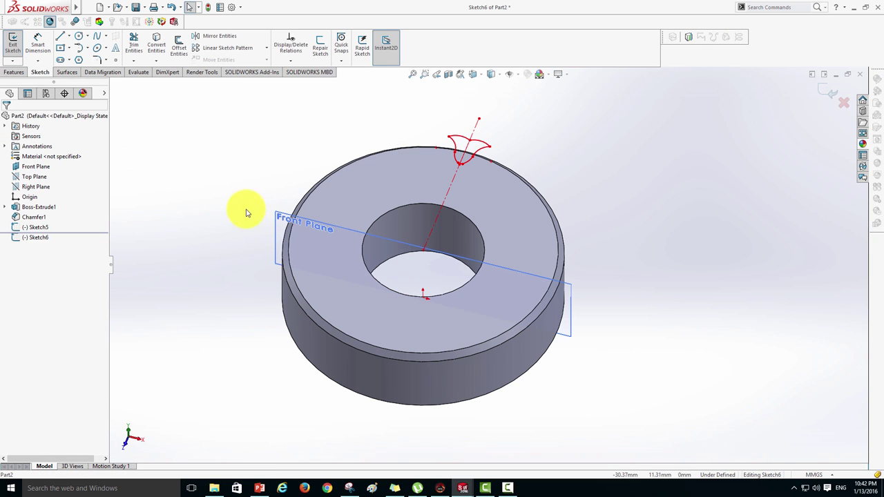
pyautogui.rightClick(42, 243)
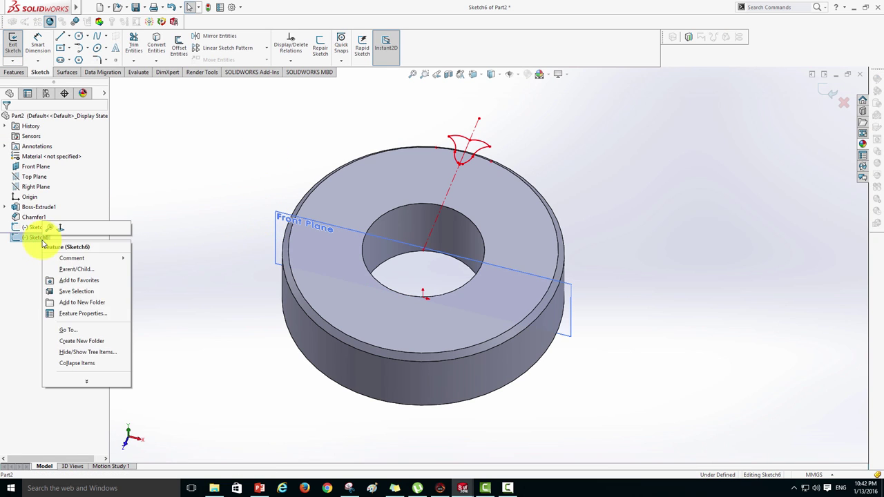
pyautogui.click(61, 229)
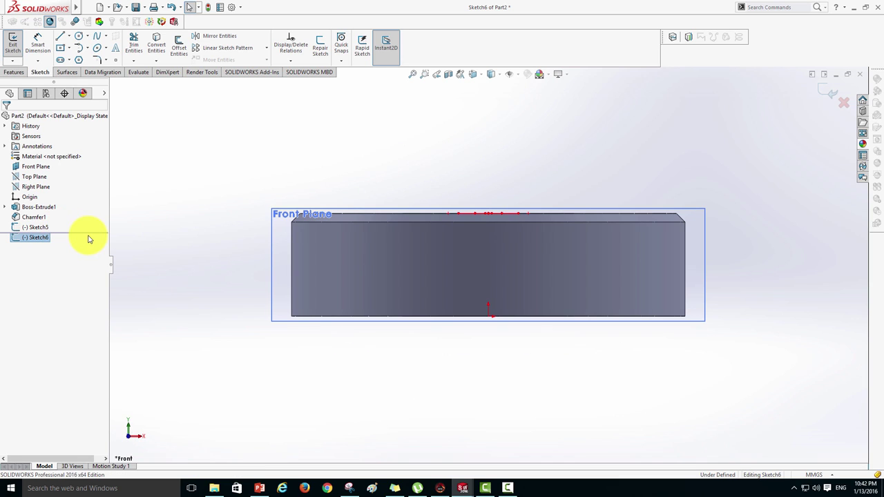
# Draw a vertical line through the part and convert it to a construction centreline
pyautogui.click(61, 38)
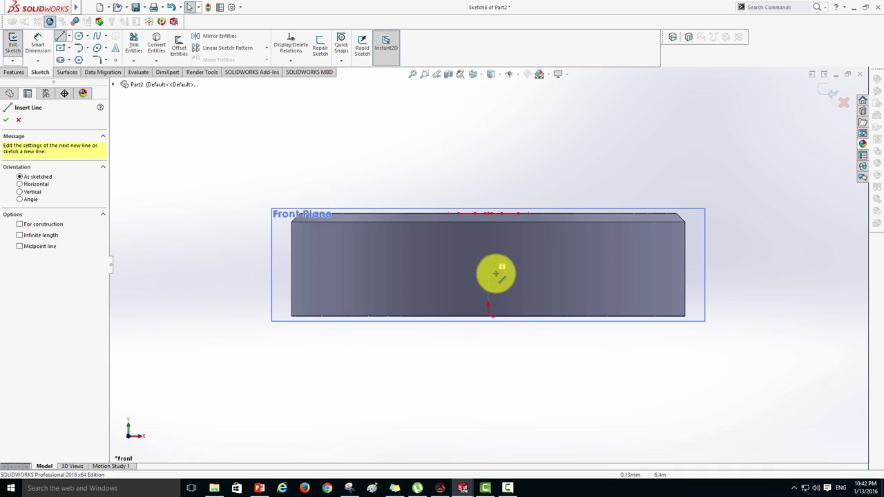
pyautogui.click(490, 308)
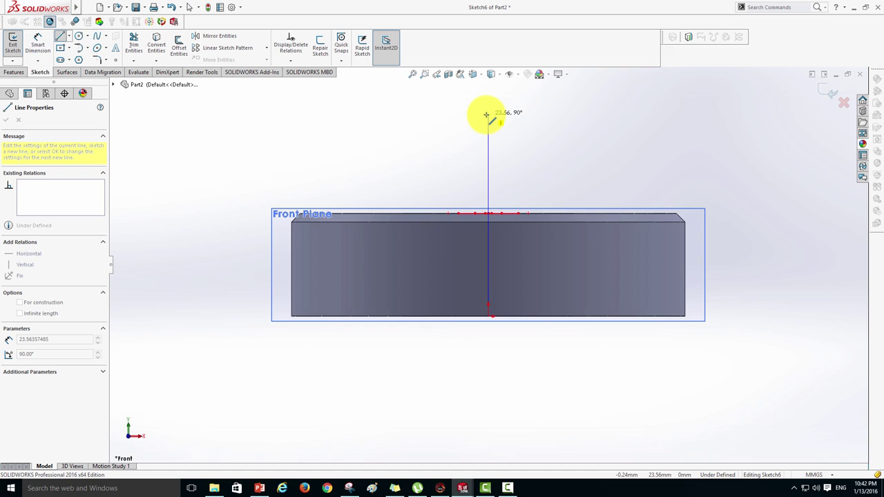
pyautogui.click(487, 115)
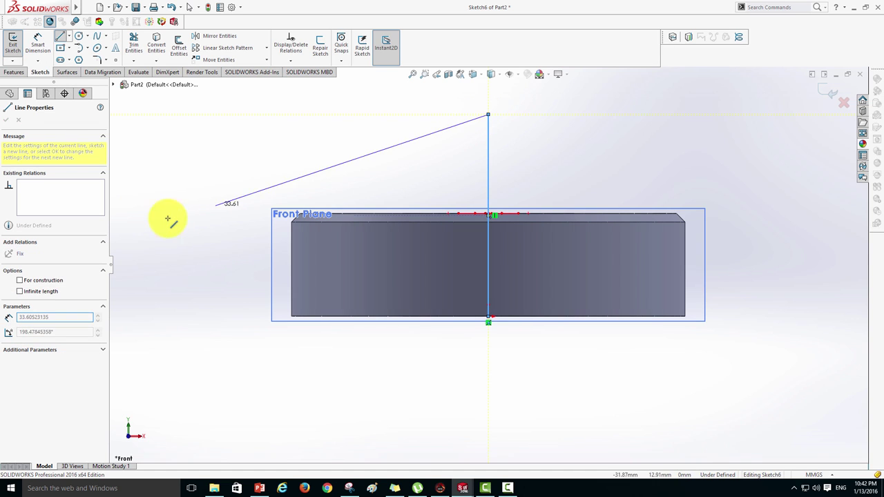
pyautogui.rightClick(223, 143)
pyautogui.click(233, 144)
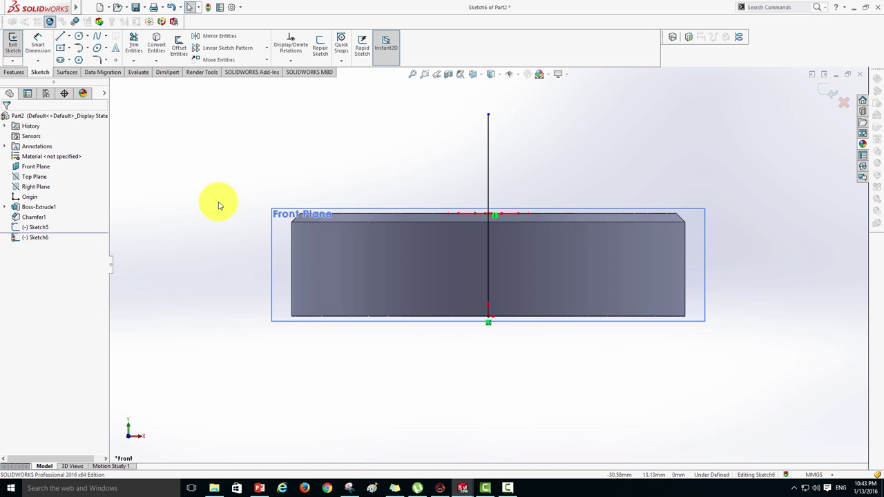
pyautogui.rightClick(488, 142)
pyautogui.click(508, 124)
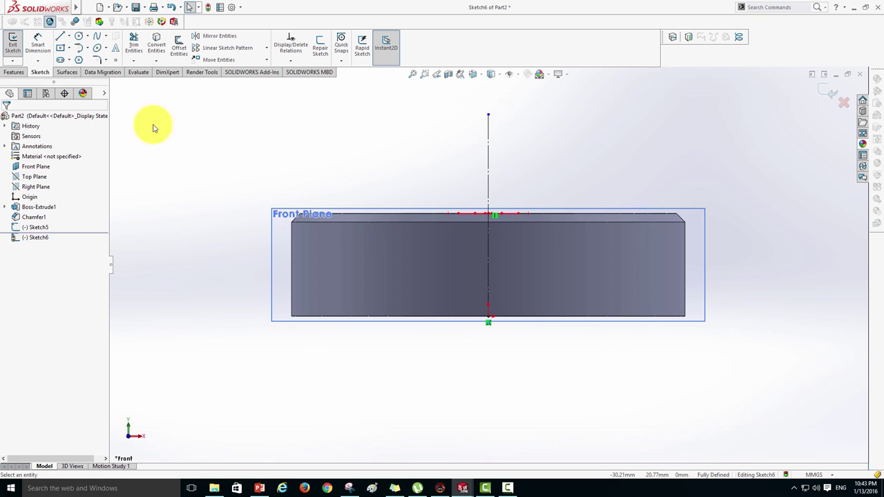
# Draw a line from the origin slanting up to the right
pyautogui.click(60, 37)
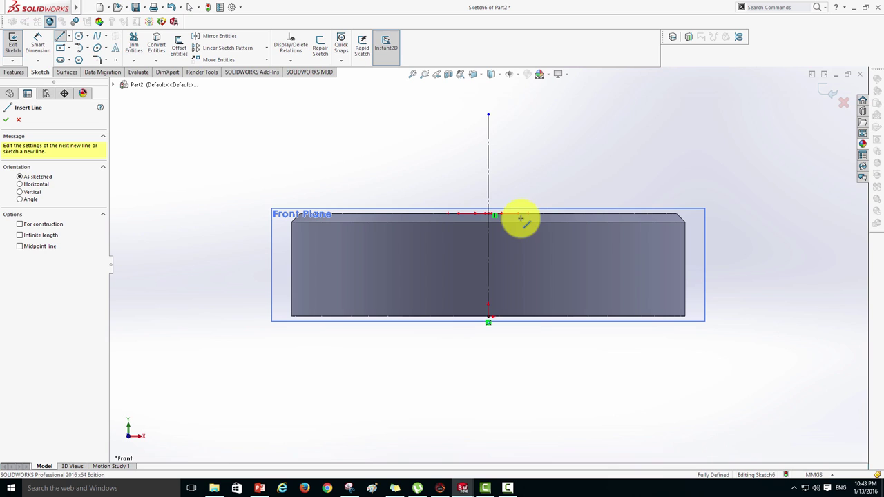
pyautogui.click(488, 316)
pyautogui.click(580, 132)
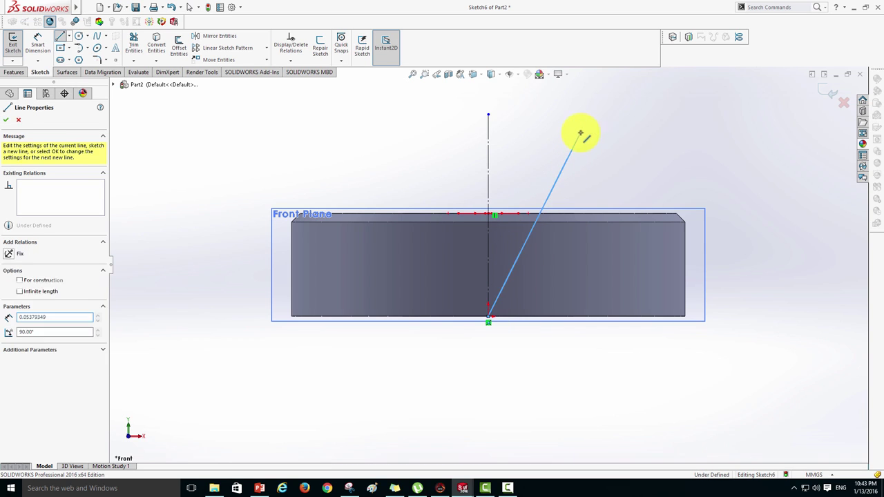
pyautogui.rightClick(617, 160)
pyautogui.click(621, 162)
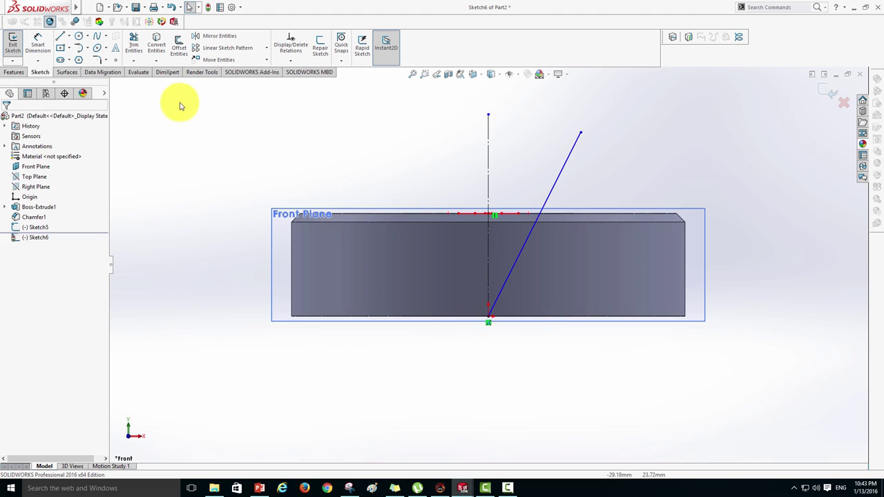
# Dimension the angle between the centreline and the slanted line as 15°, then exit the sketch
pyautogui.click(38, 45)
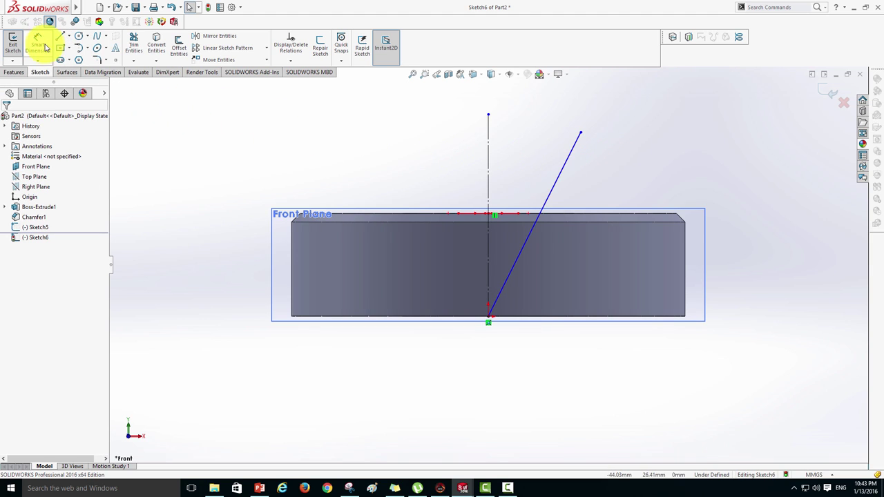
pyautogui.click(489, 161)
pyautogui.click(559, 173)
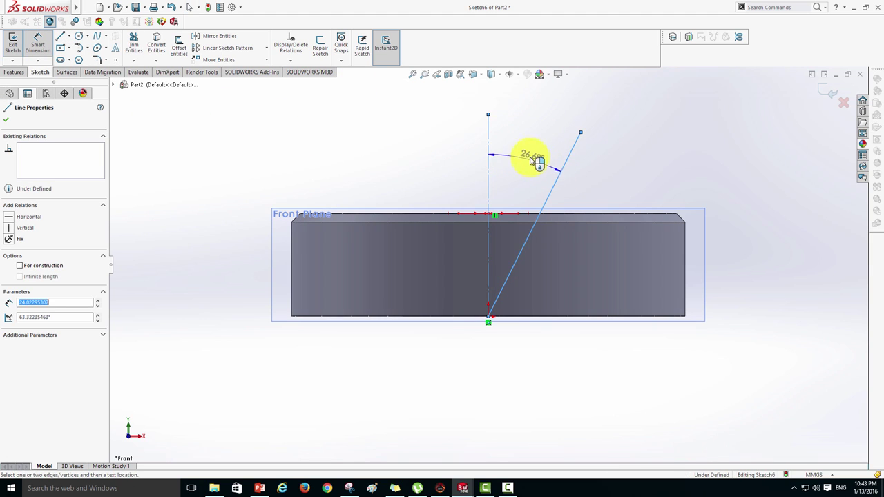
pyautogui.click(534, 157)
pyautogui.moveTo(533, 145); pyautogui.dragTo(628, 146)
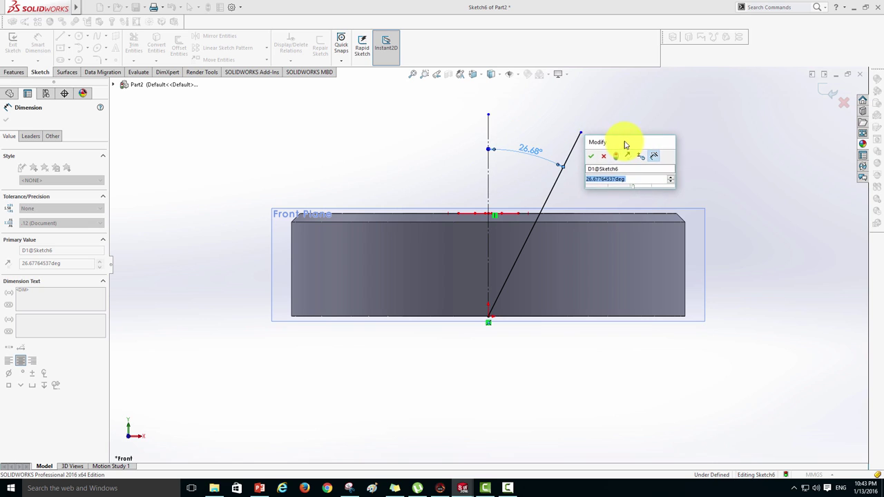
pyautogui.write('15')
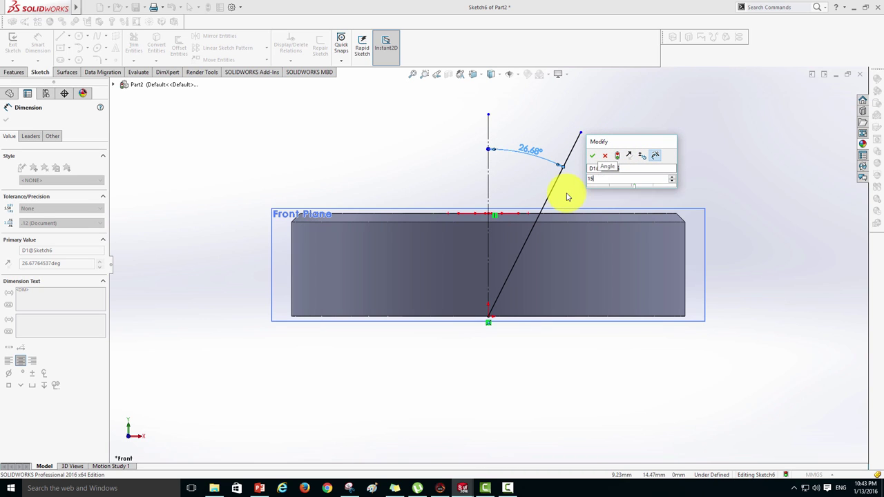
pyautogui.press('Return')
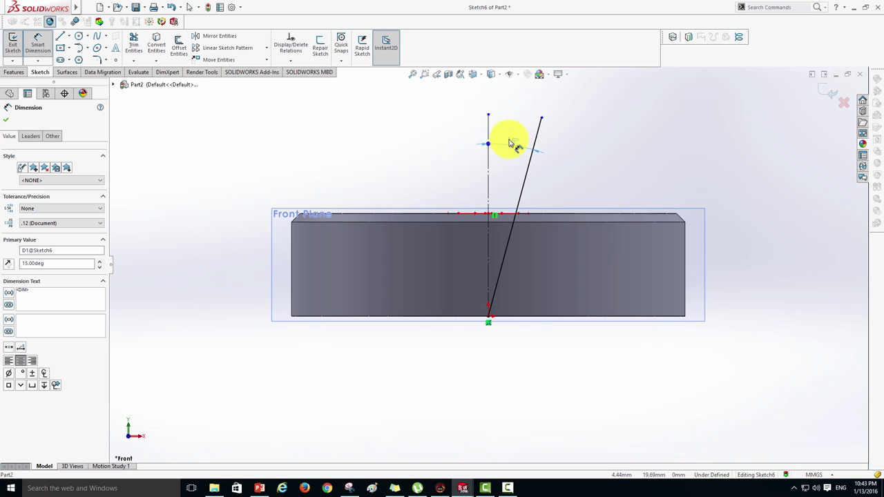
pyautogui.click(9, 117)
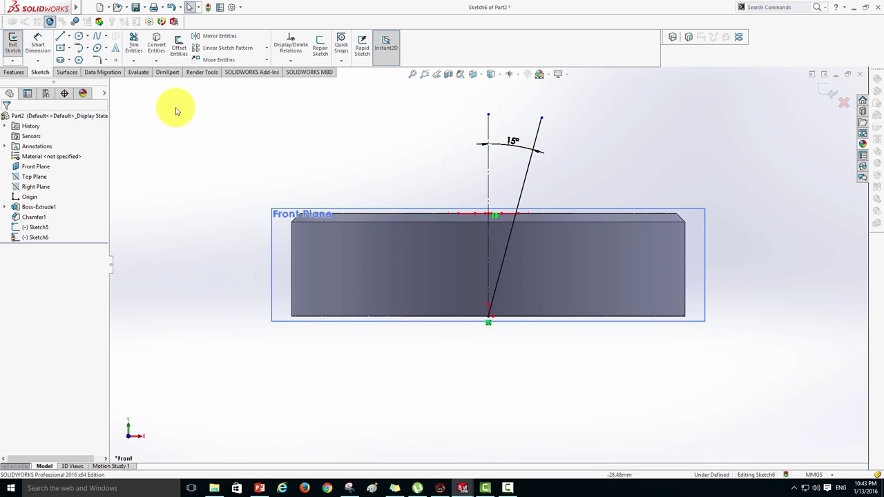
pyautogui.click(12, 45)
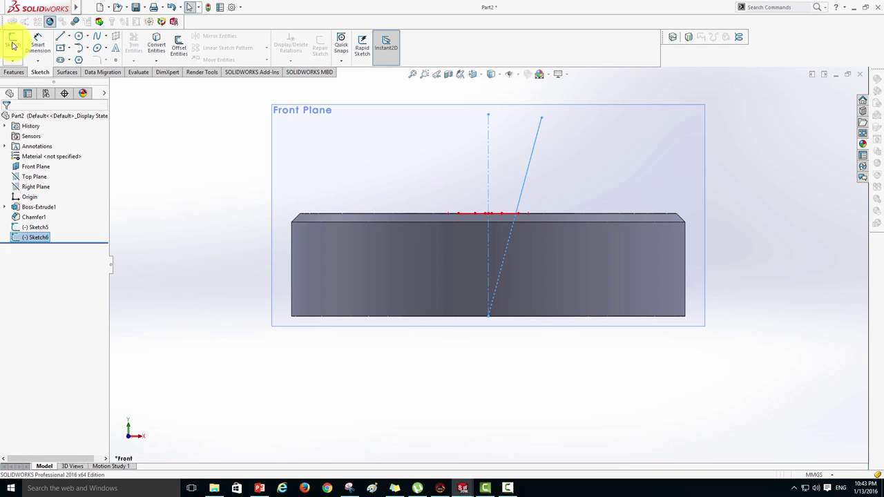
# Switch to isometric view and hide the Front Plane
pyautogui.hotkey('ctrl', '7')
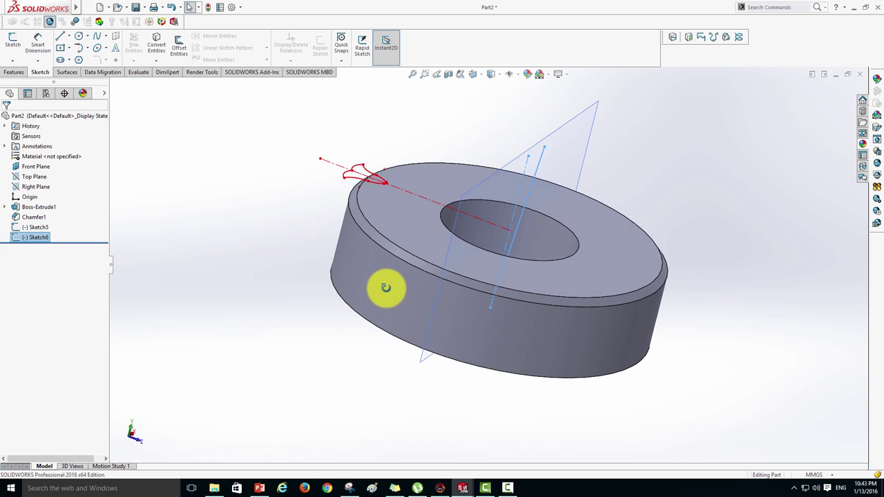
pyautogui.moveTo(281, 307)
pyautogui.mouseDown(button='middle')
pyautogui.moveTo(262, 258)
pyautogui.moveTo(265, 288)
pyautogui.mouseUp(button='middle')
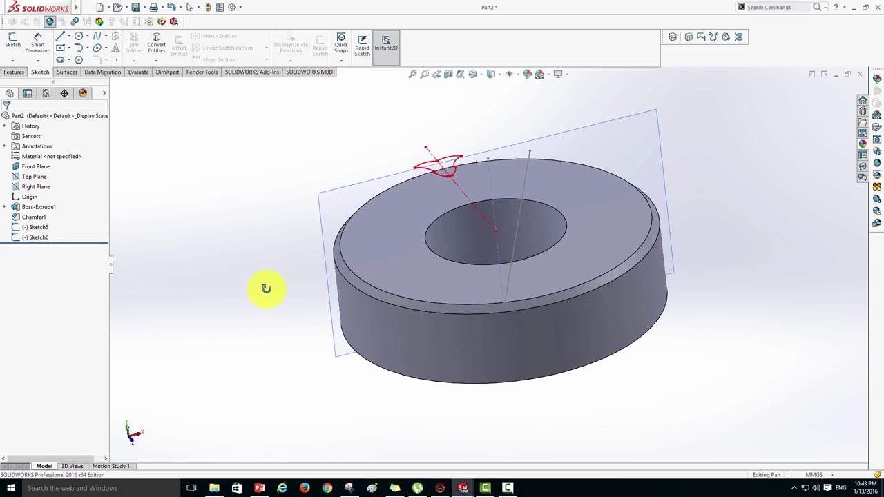
pyautogui.rightClick(31, 170)
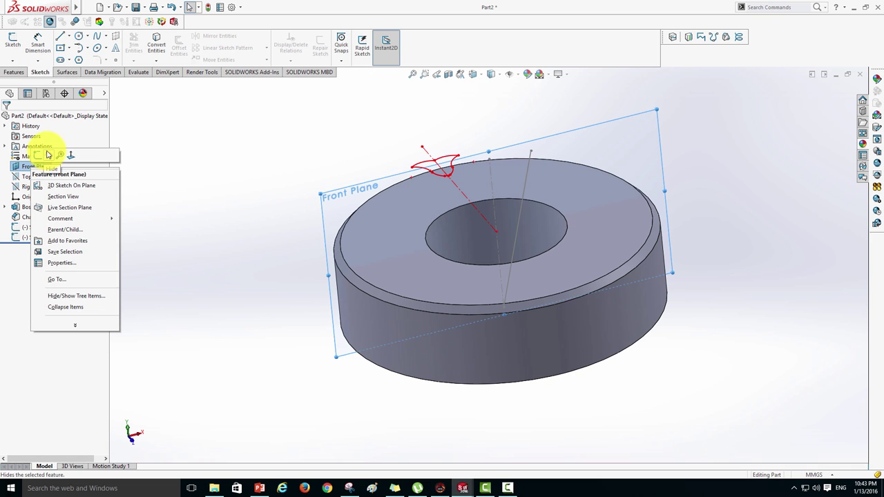
pyautogui.press('Escape')
pyautogui.press('Escape')
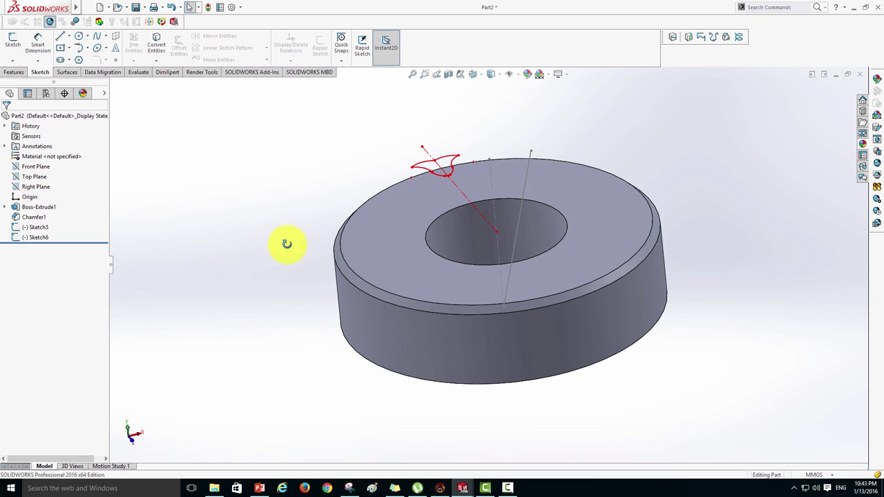
pyautogui.moveTo(286, 243)
pyautogui.mouseDown(button='middle')
pyautogui.moveTo(278, 296)
pyautogui.moveTo(286, 276)
pyautogui.moveTo(274, 272)
pyautogui.mouseUp(button='middle')
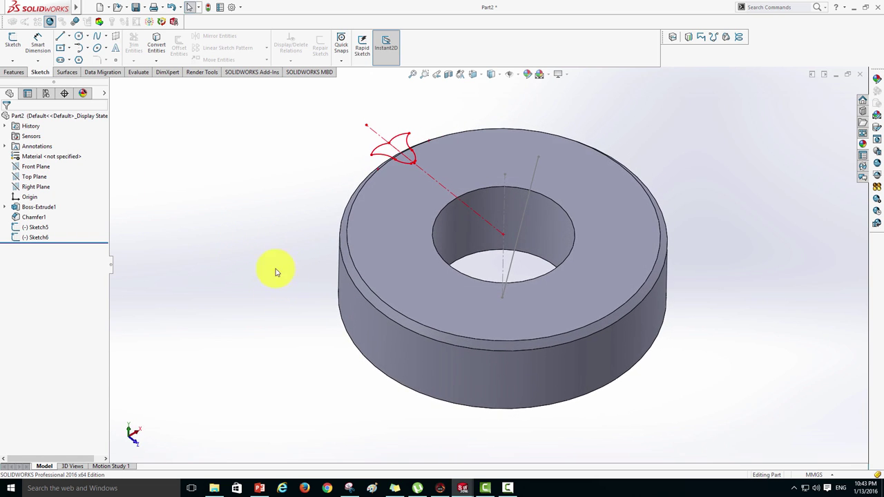
# Set Sketch6's sketch colour to blue
pyautogui.rightClick(34, 238)
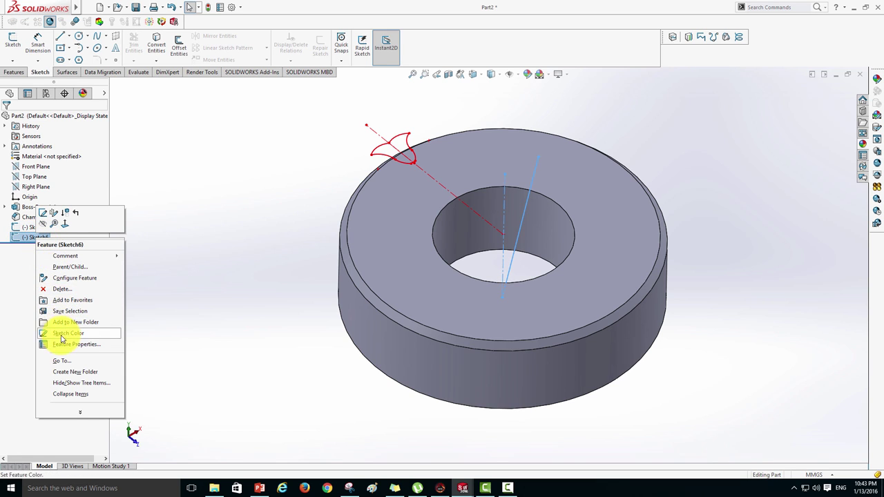
pyautogui.click(64, 334)
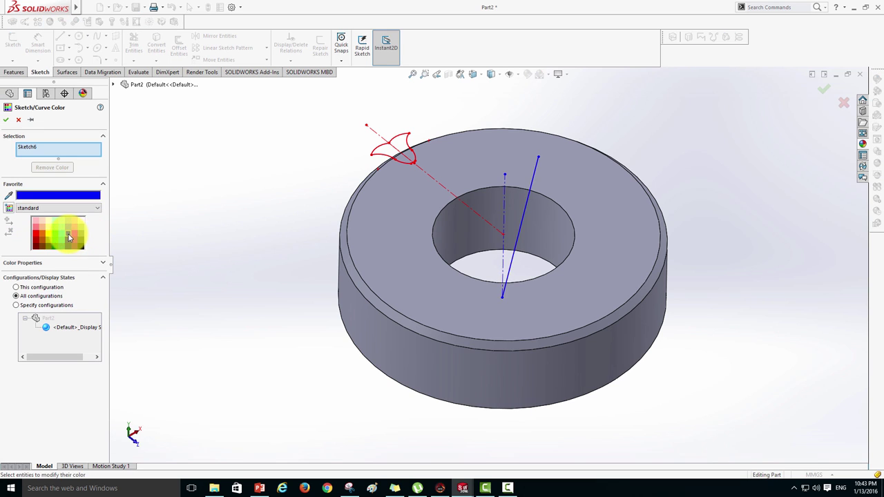
pyautogui.click(6, 122)
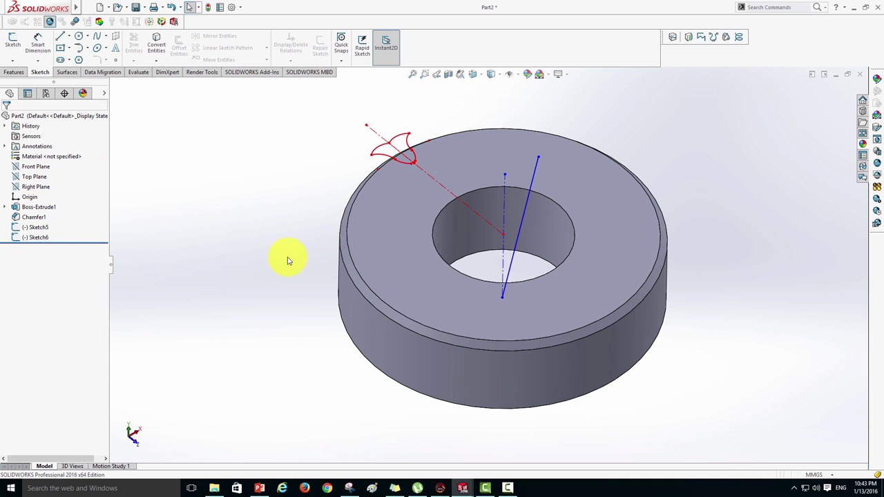
pyautogui.moveTo(300, 321)
pyautogui.mouseDown(button='middle')
pyautogui.moveTo(354, 272)
pyautogui.moveTo(241, 250)
pyautogui.moveTo(420, 312)
pyautogui.moveTo(430, 331)
pyautogui.moveTo(412, 379)
pyautogui.moveTo(457, 310)
pyautogui.moveTo(480, 310)
pyautogui.moveTo(469, 324)
pyautogui.mouseUp(button='middle')
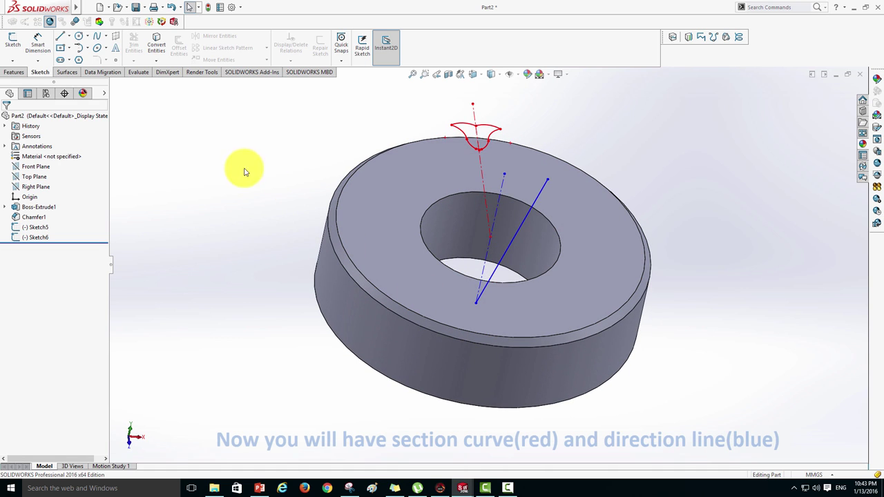
pyautogui.moveTo(345, 249)
pyautogui.mouseDown(button='middle')
pyautogui.moveTo(427, 304)
pyautogui.moveTo(420, 276)
pyautogui.moveTo(483, 266)
pyautogui.moveTo(484, 292)
pyautogui.moveTo(513, 286)
pyautogui.moveTo(440, 323)
pyautogui.mouseUp(button='middle')
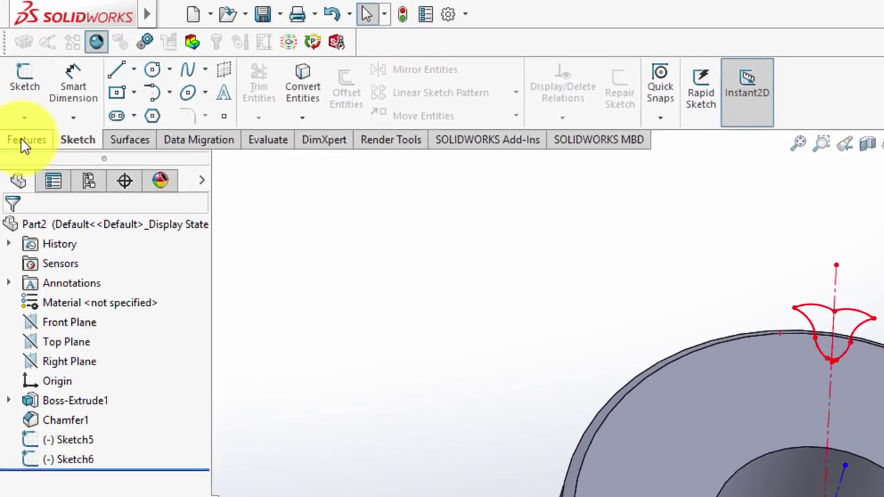
# Start a Cut-Extrude on the red tooth profile, directed along Sketch6's blue angled line
pyautogui.click(17, 101)
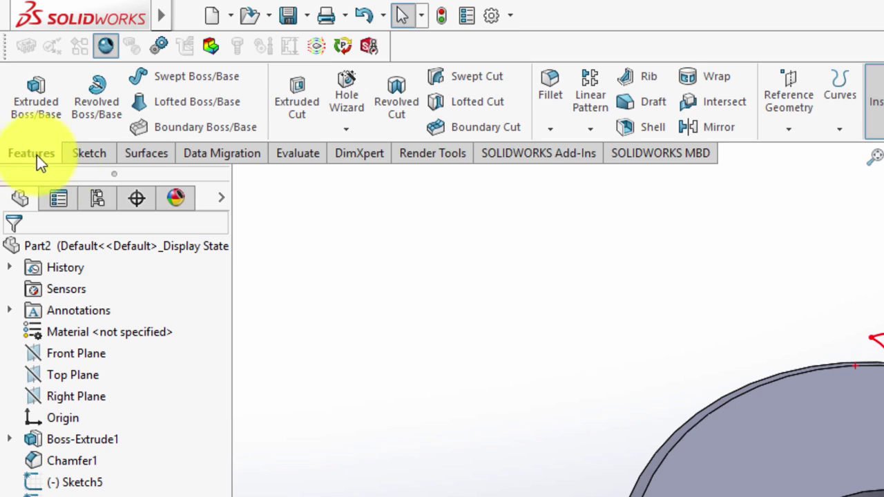
pyautogui.click(295, 103)
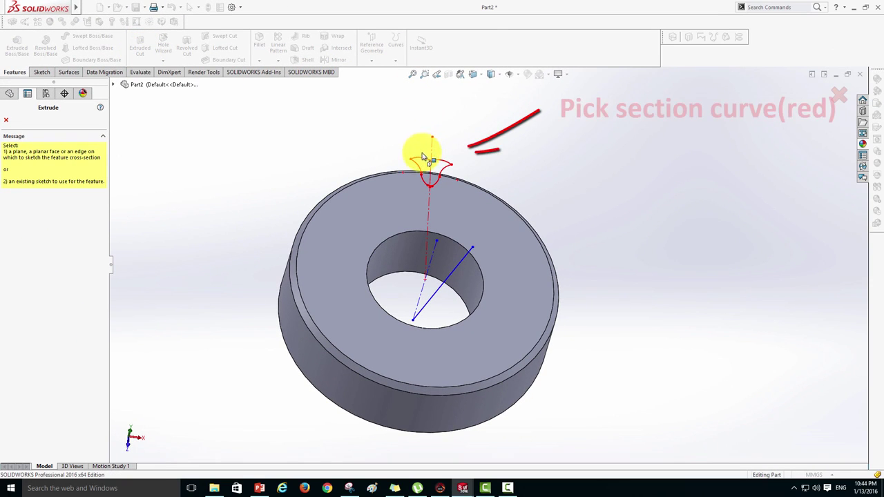
pyautogui.click(421, 160)
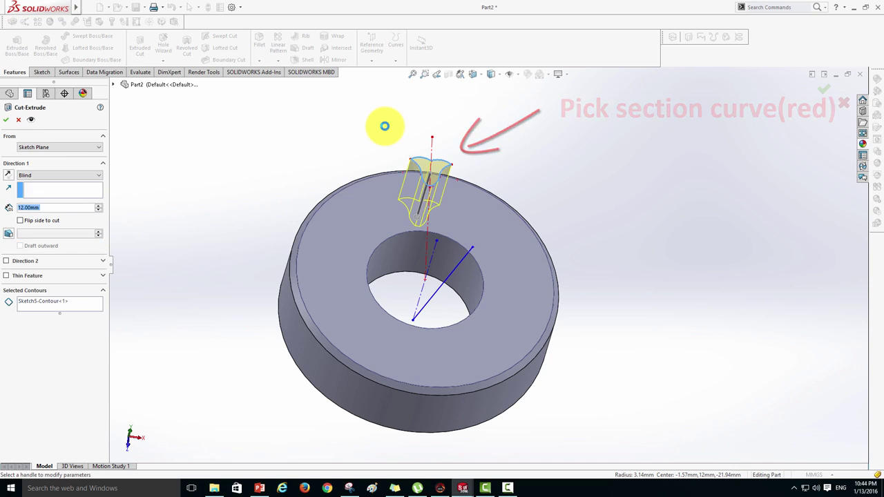
pyautogui.moveTo(375, 142)
pyautogui.mouseDown(button='middle')
pyautogui.moveTo(345, 238)
pyautogui.moveTo(380, 229)
pyautogui.moveTo(339, 322)
pyautogui.moveTo(341, 367)
pyautogui.moveTo(379, 347)
pyautogui.moveTo(361, 310)
pyautogui.moveTo(347, 214)
pyautogui.moveTo(359, 242)
pyautogui.mouseUp(button='middle')
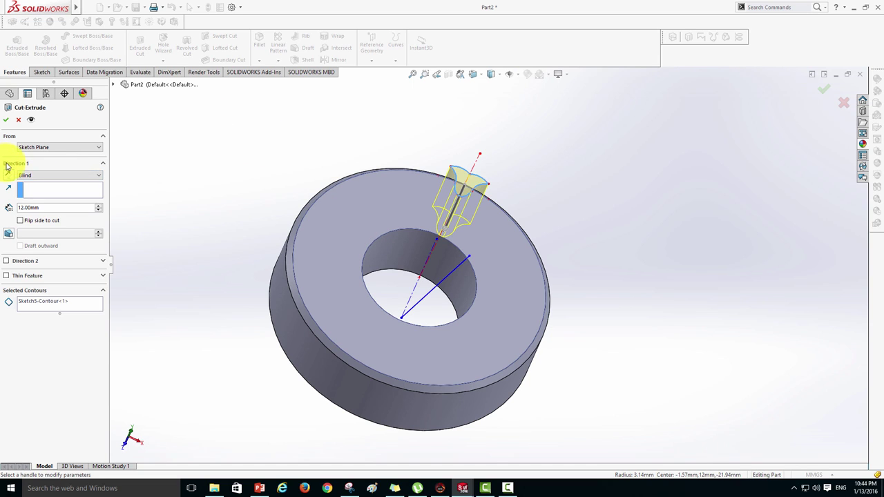
pyautogui.click(38, 191)
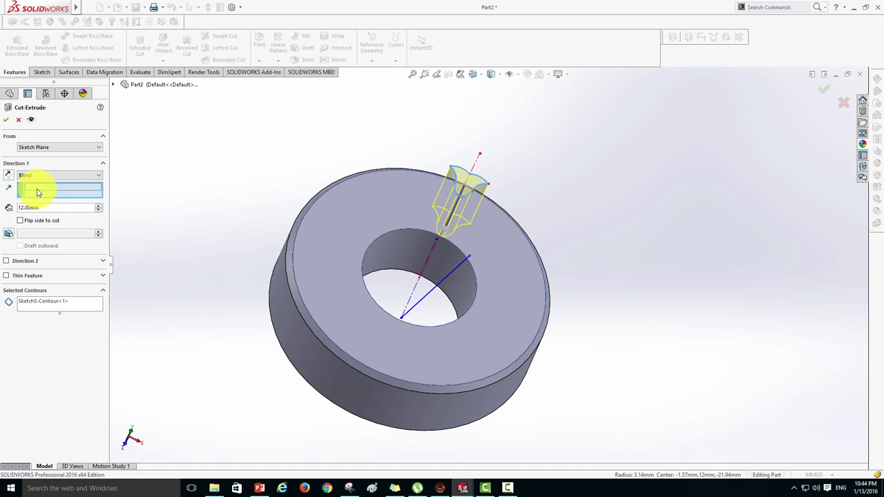
pyautogui.click(429, 298)
pyautogui.moveTo(373, 282)
pyautogui.mouseDown(button='middle')
pyautogui.moveTo(364, 343)
pyautogui.moveTo(401, 387)
pyautogui.moveTo(352, 402)
pyautogui.moveTo(349, 296)
pyautogui.moveTo(391, 320)
pyautogui.moveTo(361, 339)
pyautogui.moveTo(394, 230)
pyautogui.moveTo(353, 122)
pyautogui.mouseUp(button='middle')
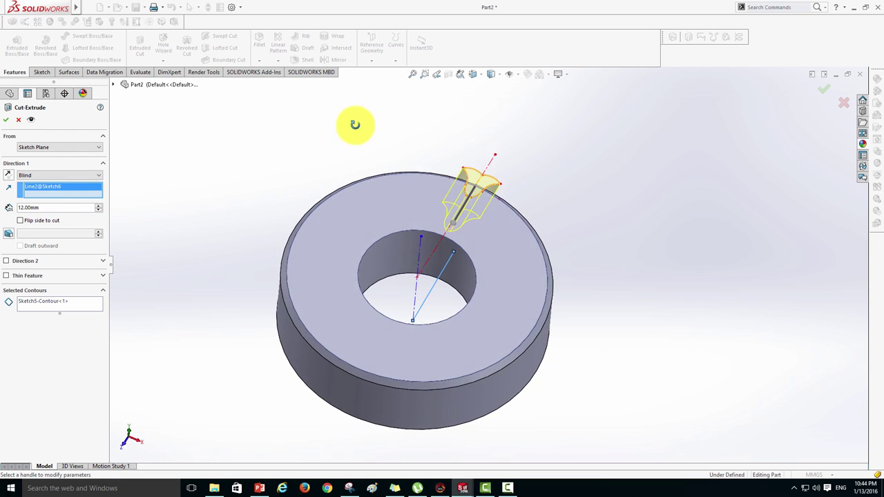
# Set the cut depth to Through All and accept Cut-Extrude1
pyautogui.click(41, 177)
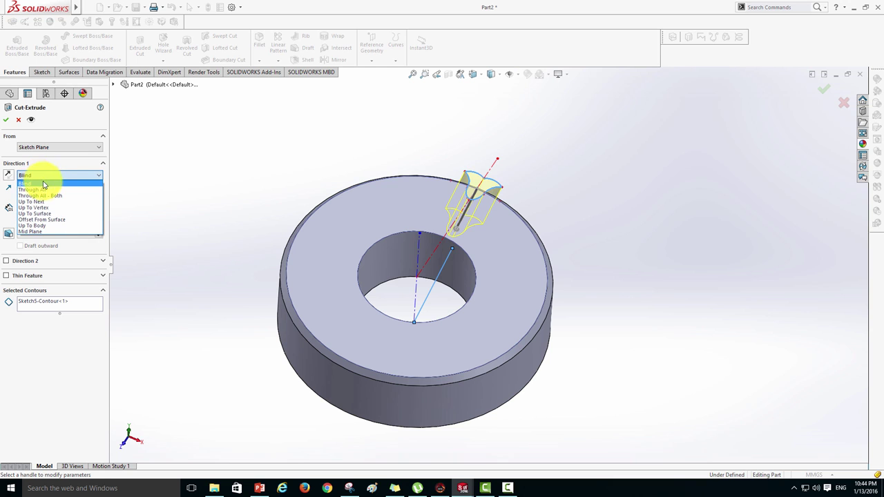
pyautogui.click(43, 192)
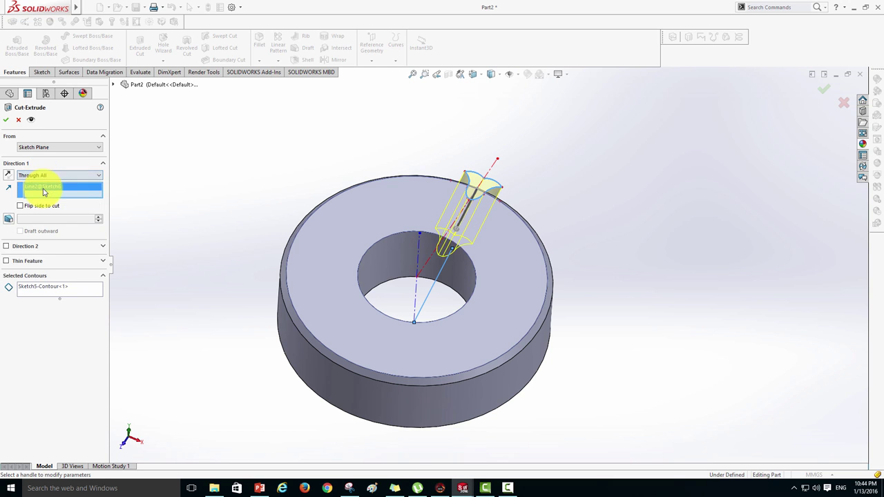
pyautogui.moveTo(276, 276)
pyautogui.mouseDown(button='middle')
pyautogui.moveTo(368, 240)
pyautogui.moveTo(278, 183)
pyautogui.moveTo(479, 296)
pyautogui.moveTo(439, 205)
pyautogui.moveTo(405, 331)
pyautogui.moveTo(347, 353)
pyautogui.moveTo(365, 355)
pyautogui.moveTo(389, 322)
pyautogui.moveTo(368, 331)
pyautogui.mouseUp(button='middle')
pyautogui.scroll(-2, 366, 353)
pyautogui.scroll(-3, 369, 353)
pyautogui.scroll(2, 366, 334)
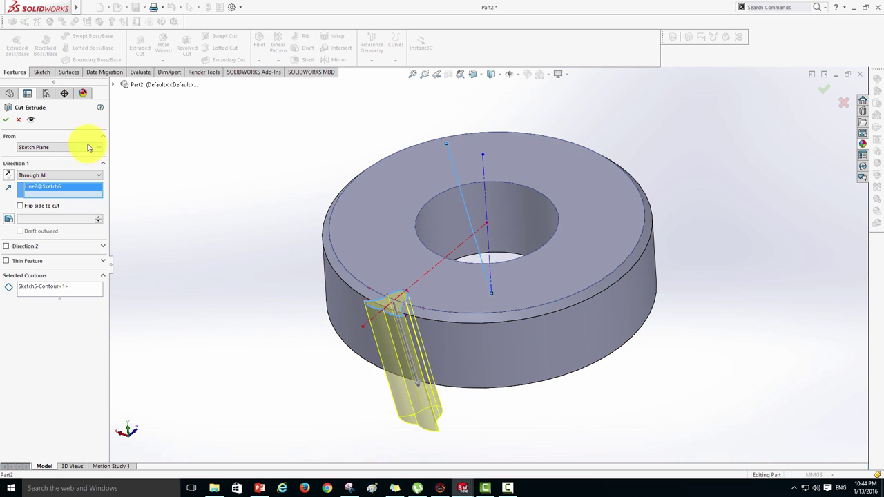
pyautogui.click(6, 122)
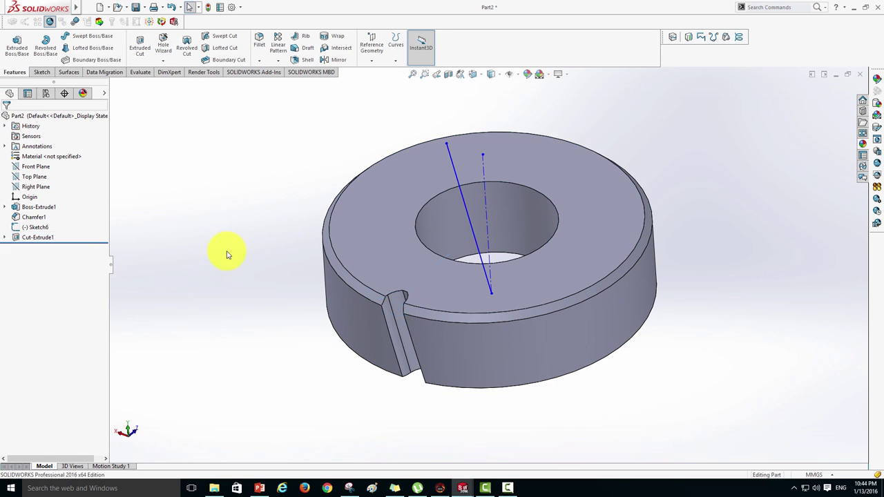
# Circular-pattern Cut-Extrude1 about the bore edge: 21 equally spaced instances over 360°
pyautogui.moveTo(292, 282)
pyautogui.mouseDown(button='middle')
pyautogui.moveTo(331, 321)
pyautogui.moveTo(325, 252)
pyautogui.moveTo(306, 302)
pyautogui.moveTo(389, 283)
pyautogui.moveTo(416, 250)
pyautogui.moveTo(450, 265)
pyautogui.moveTo(453, 278)
pyautogui.mouseUp(button='middle')
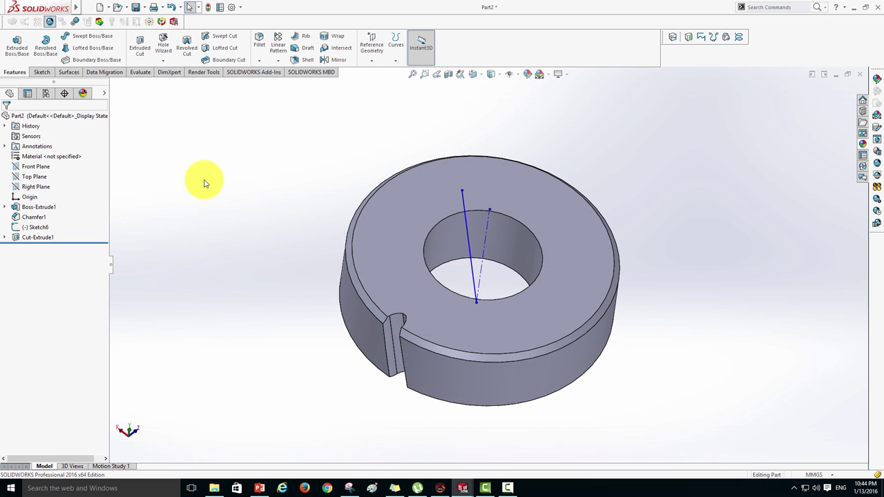
pyautogui.click(279, 62)
pyautogui.click(298, 84)
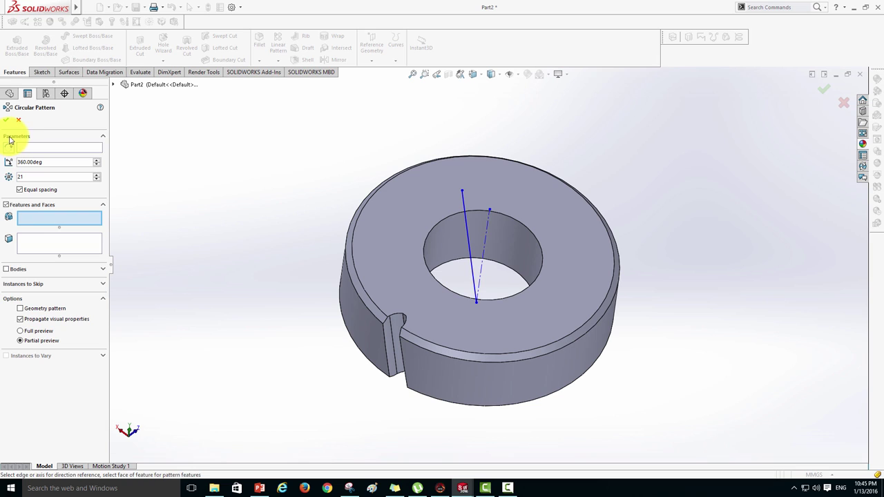
pyautogui.click(28, 147)
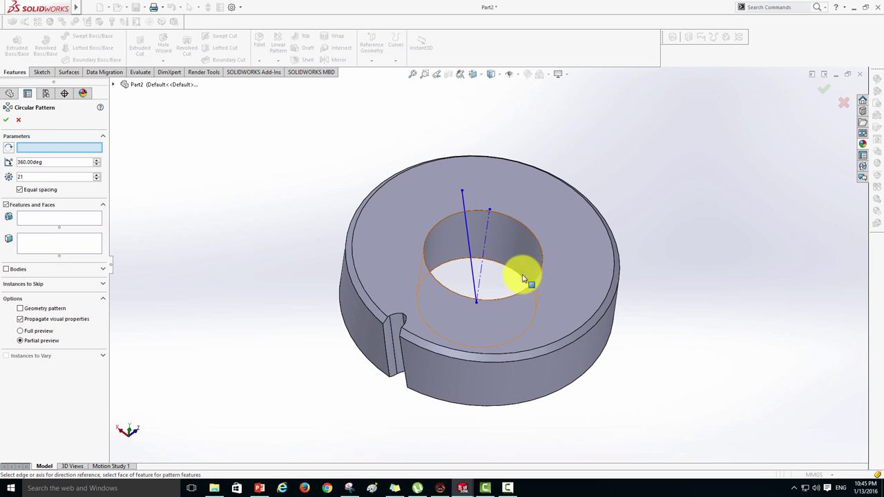
pyautogui.click(508, 219)
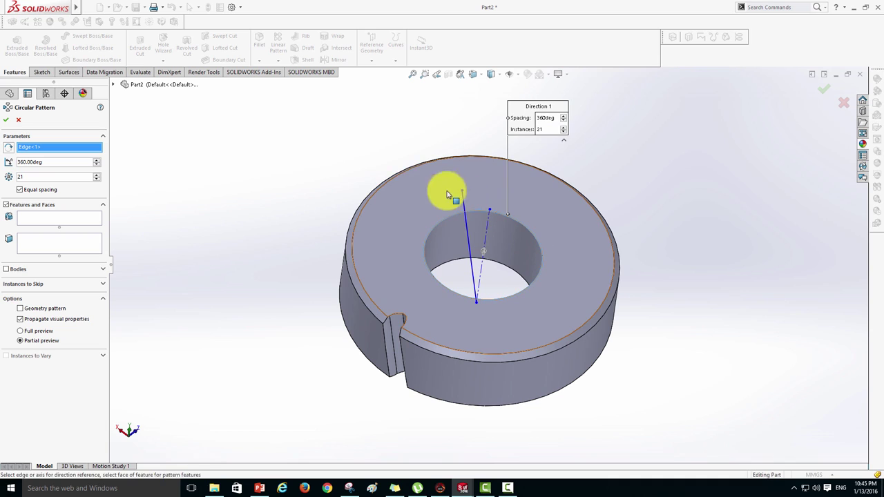
pyautogui.click(14, 205)
pyautogui.click(48, 216)
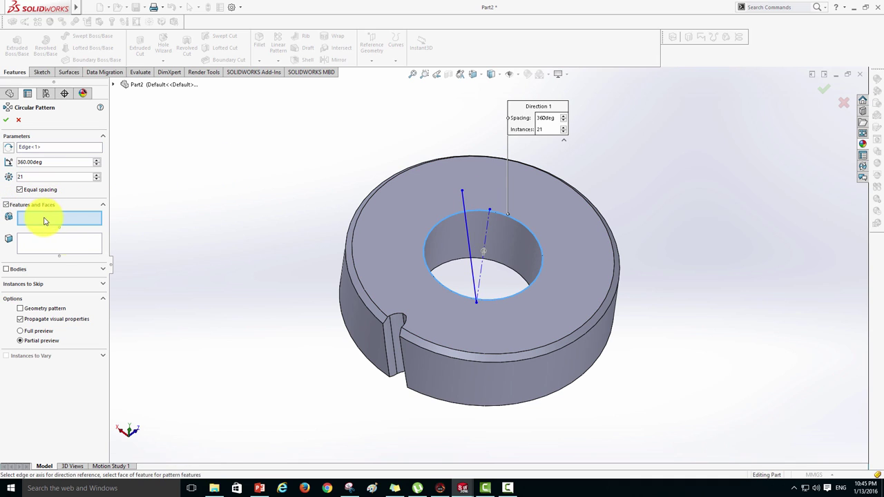
pyautogui.click(399, 322)
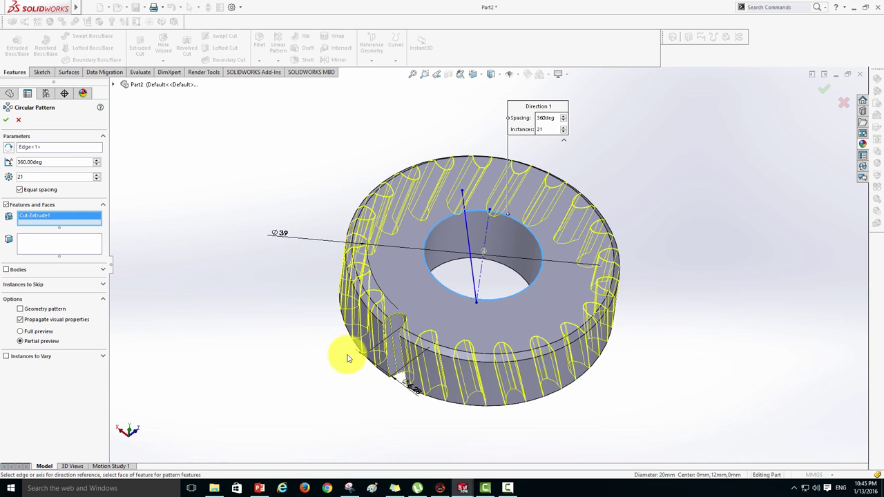
pyautogui.click(41, 177)
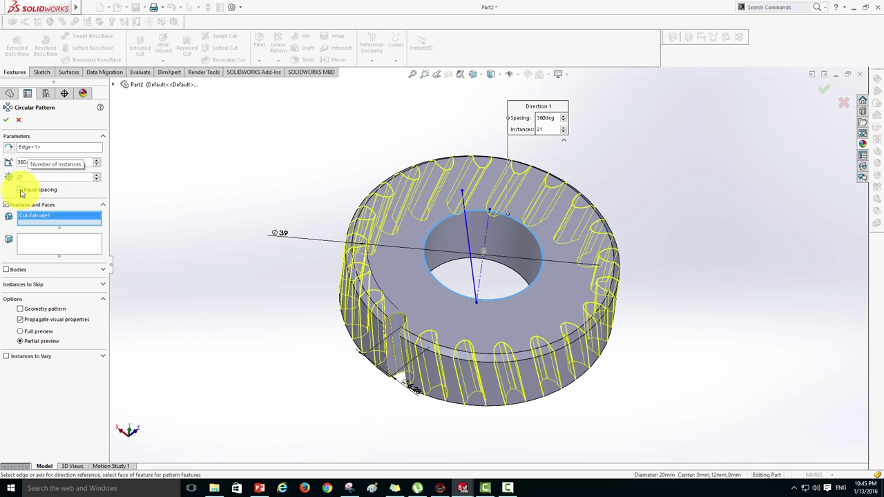
pyautogui.click(20, 189)
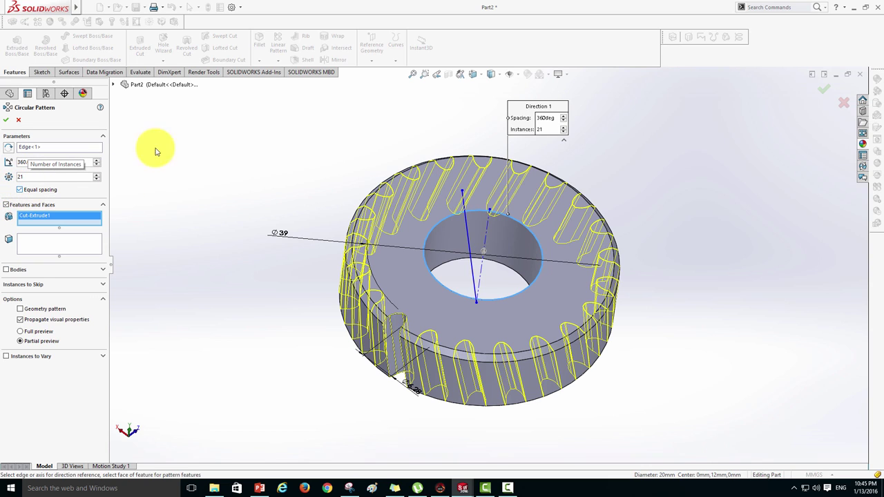
pyautogui.click(6, 120)
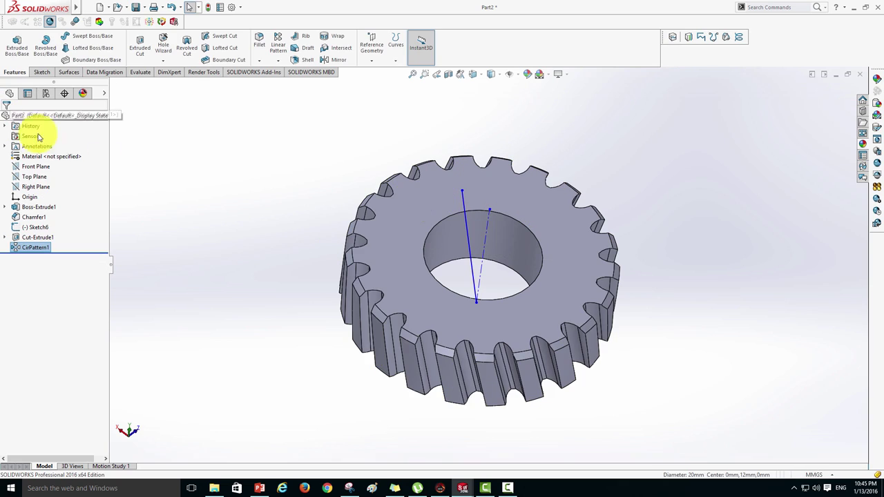
# Hide Sketch6 and orbit the gear to inspect its 21 slanted teeth
pyautogui.moveTo(325, 290)
pyautogui.mouseDown(button='middle')
pyautogui.moveTo(308, 275)
pyautogui.moveTo(300, 219)
pyautogui.moveTo(339, 306)
pyautogui.moveTo(313, 292)
pyautogui.moveTo(290, 228)
pyautogui.moveTo(252, 261)
pyautogui.mouseUp(button='middle')
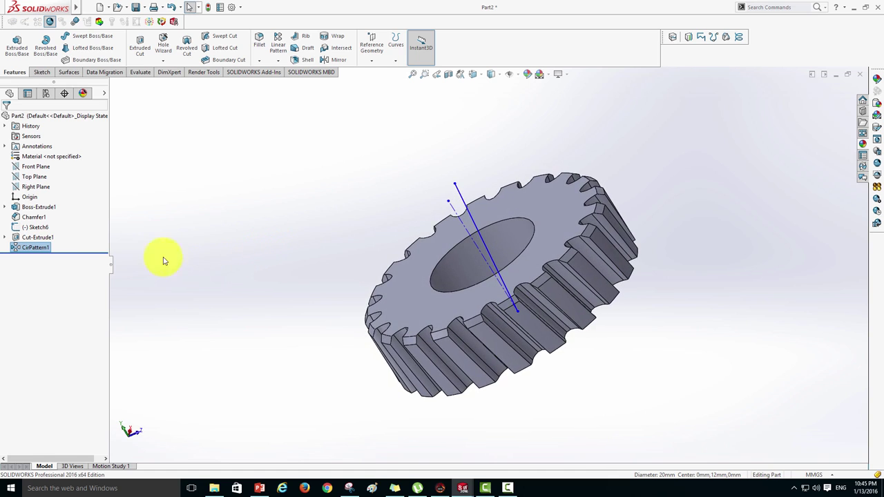
pyautogui.rightClick(32, 227)
pyautogui.click(339, 221)
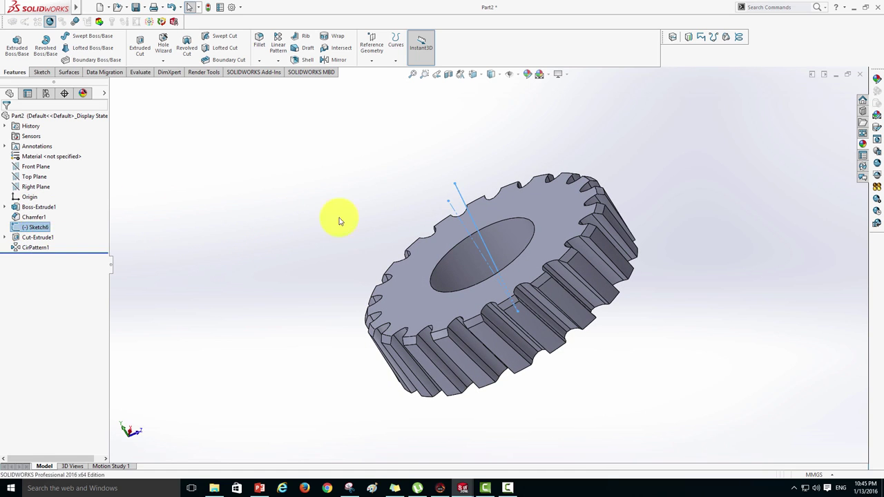
pyautogui.moveTo(400, 233)
pyautogui.mouseDown(button='middle')
pyautogui.moveTo(435, 283)
pyautogui.moveTo(408, 351)
pyautogui.moveTo(380, 320)
pyautogui.moveTo(432, 312)
pyautogui.moveTo(424, 314)
pyautogui.moveTo(430, 293)
pyautogui.moveTo(394, 251)
pyautogui.moveTo(394, 306)
pyautogui.mouseUp(button='middle')
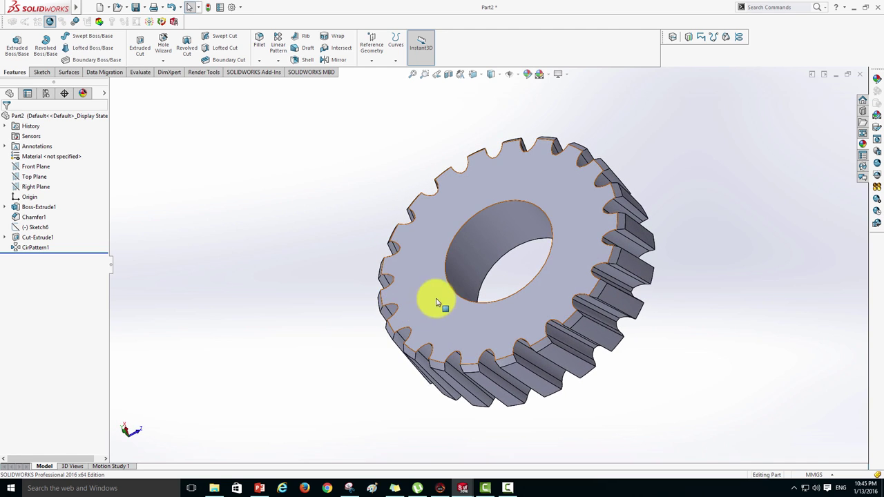
pyautogui.moveTo(468, 282)
pyautogui.mouseDown(button='middle')
pyautogui.moveTo(380, 270)
pyautogui.moveTo(424, 296)
pyautogui.moveTo(467, 248)
pyautogui.mouseUp(button='middle')
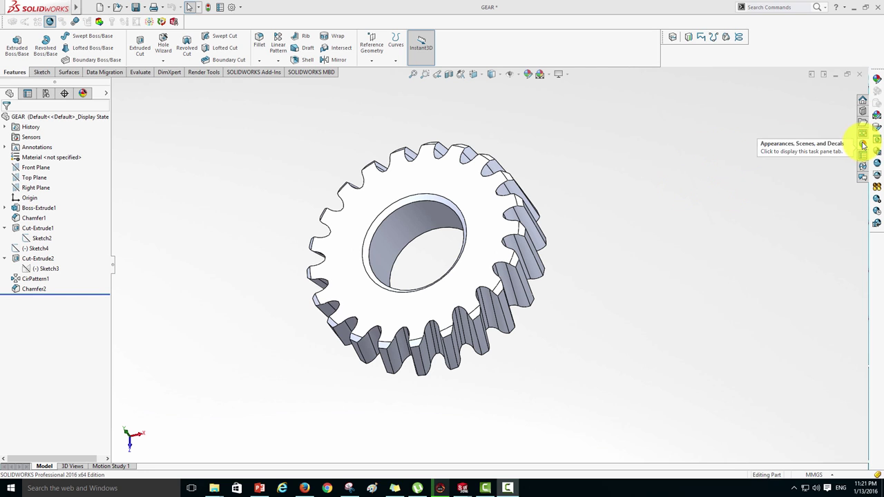
# Apply the Metal > Aluminum satin finish appearance to the whole gear part
pyautogui.click(862, 143)
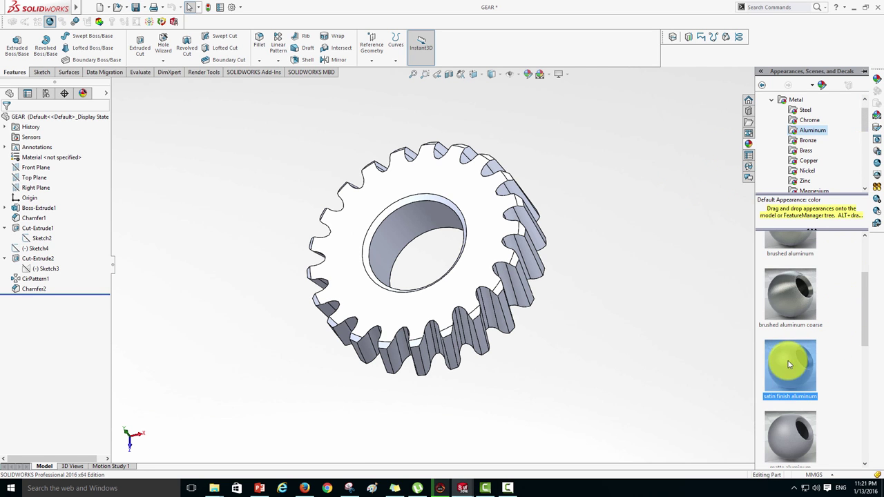
pyautogui.moveTo(789, 356); pyautogui.dragTo(490, 221)
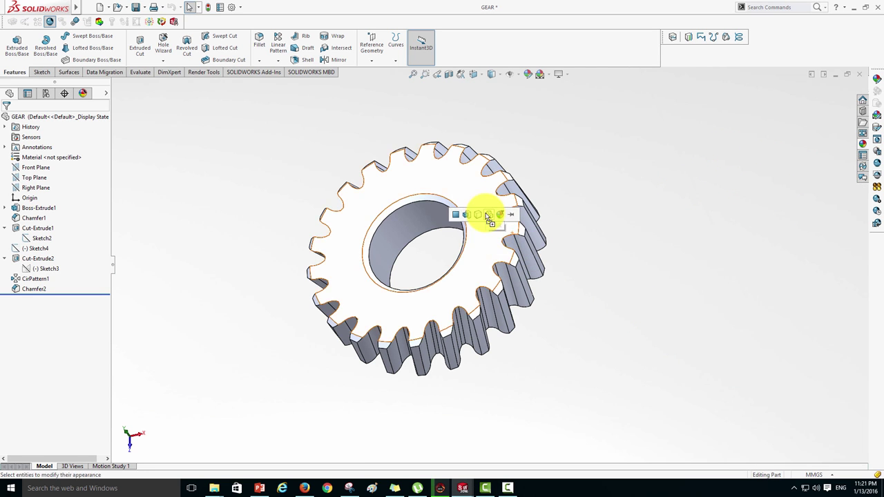
pyautogui.click(488, 216)
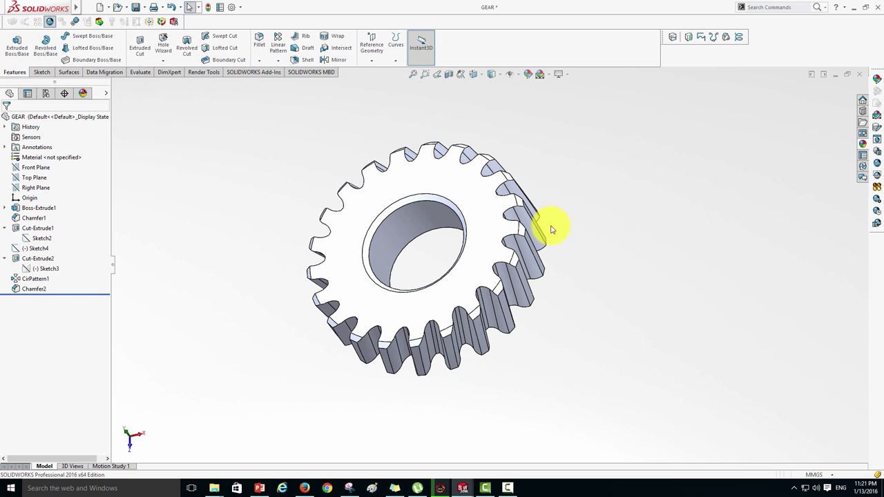
# Launch a PhotoView 360 Final Render of the gear from the Render Tools
pyautogui.click(257, 73)
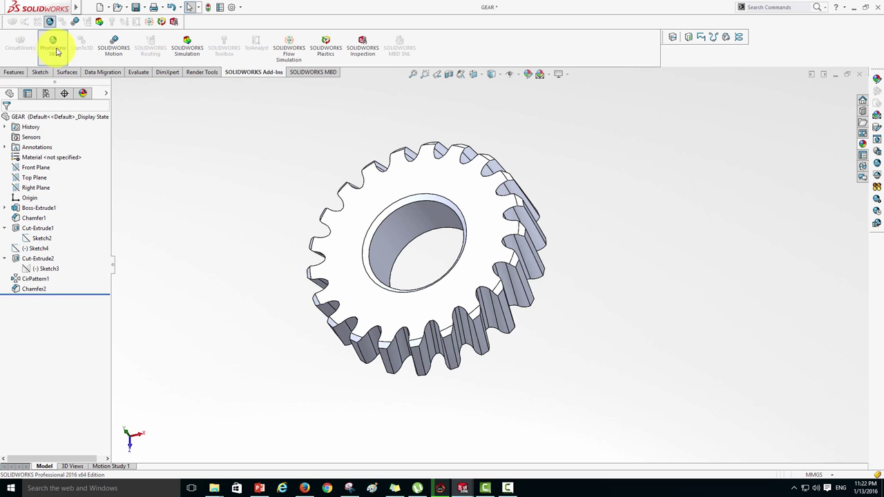
pyautogui.click(202, 73)
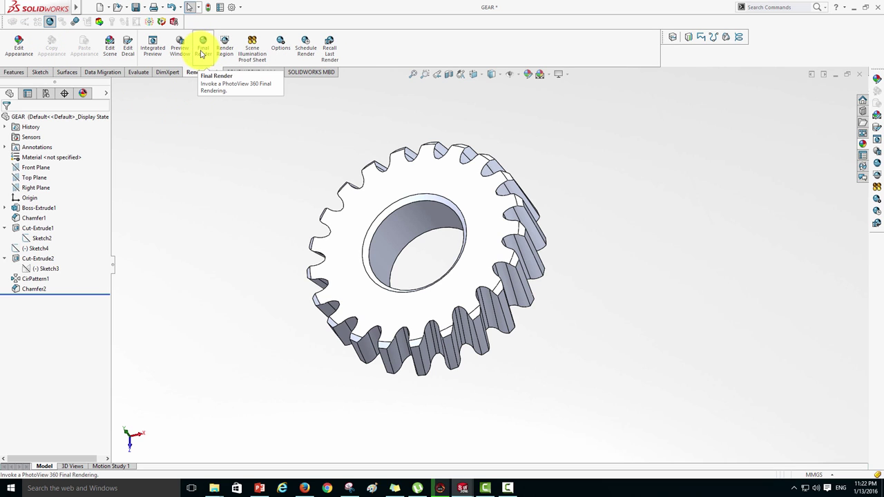
pyautogui.click(202, 44)
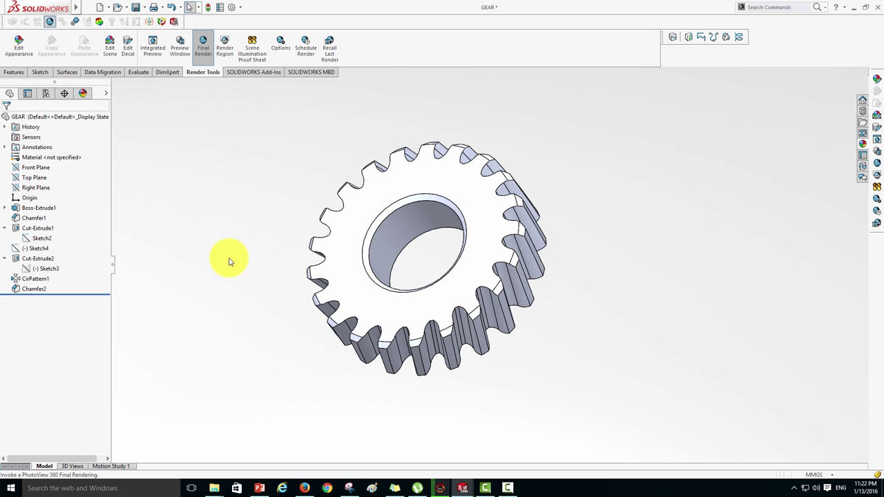